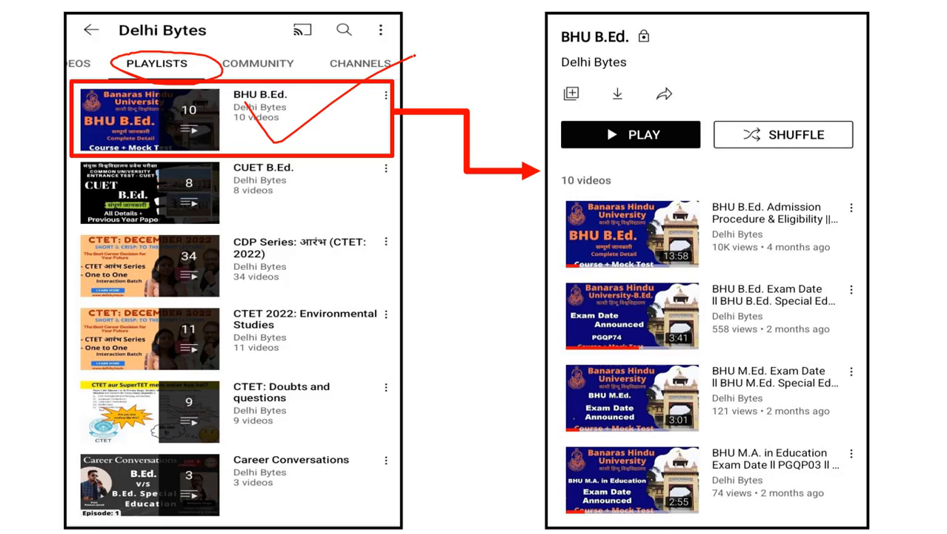
- Search bhuonline.in, open the Bhu Online site and follow PET Registration's 'Click for Registration' link
mouse_move(520, 215)
left_mouse_down()
mouse_move(491, 374)
mouse_move(555, 476)
left_mouse_up()
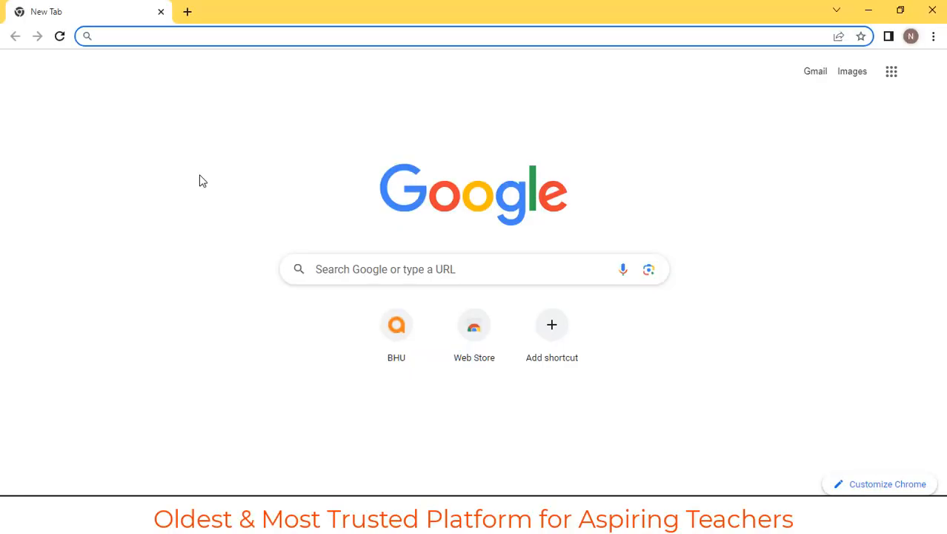
type("b")
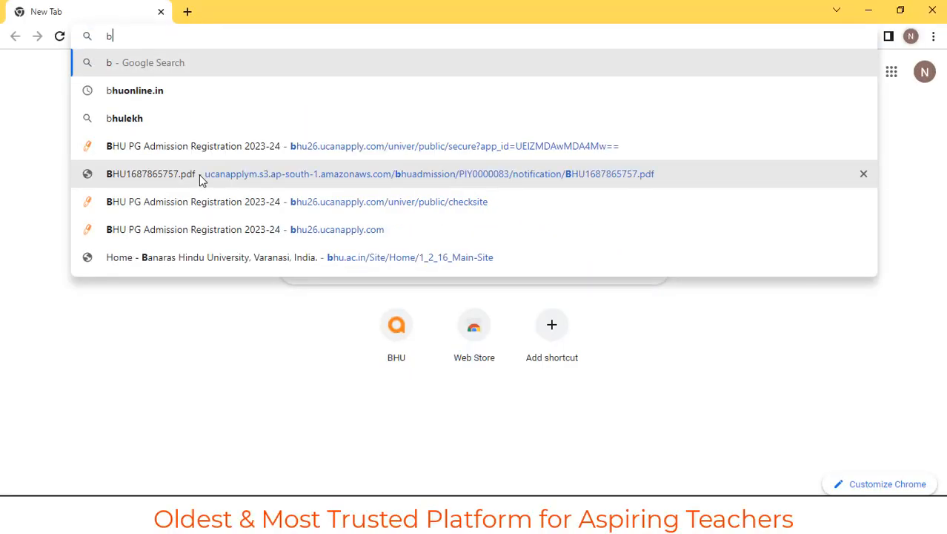
type("huon")
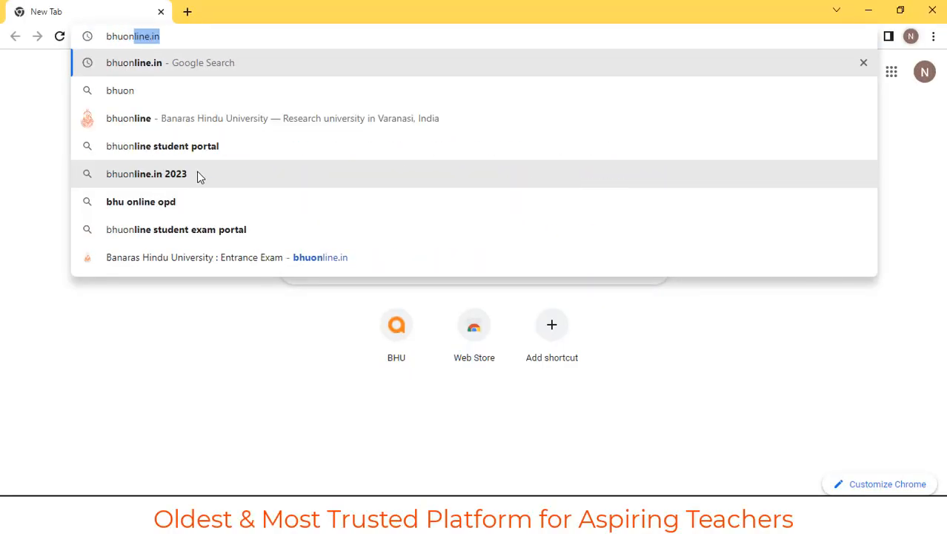
key("Return")
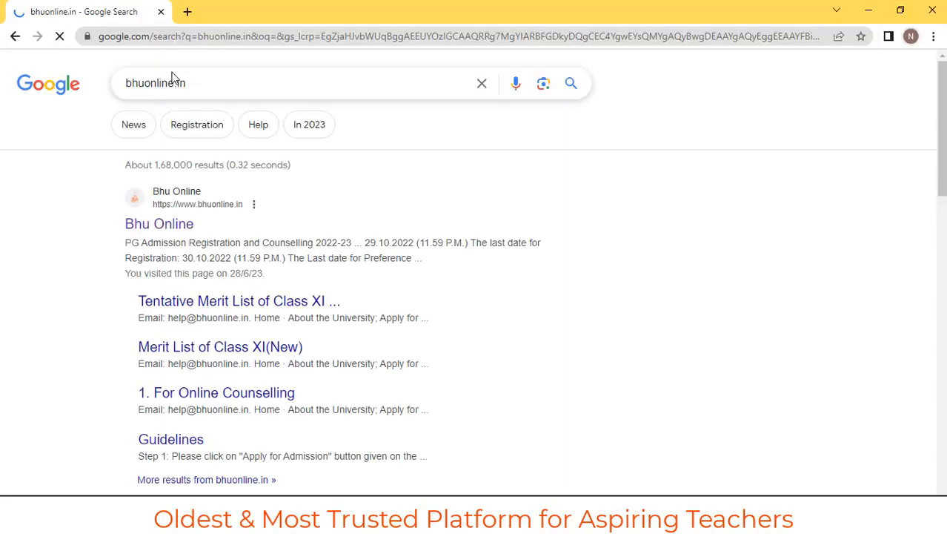
left_click(160, 226)
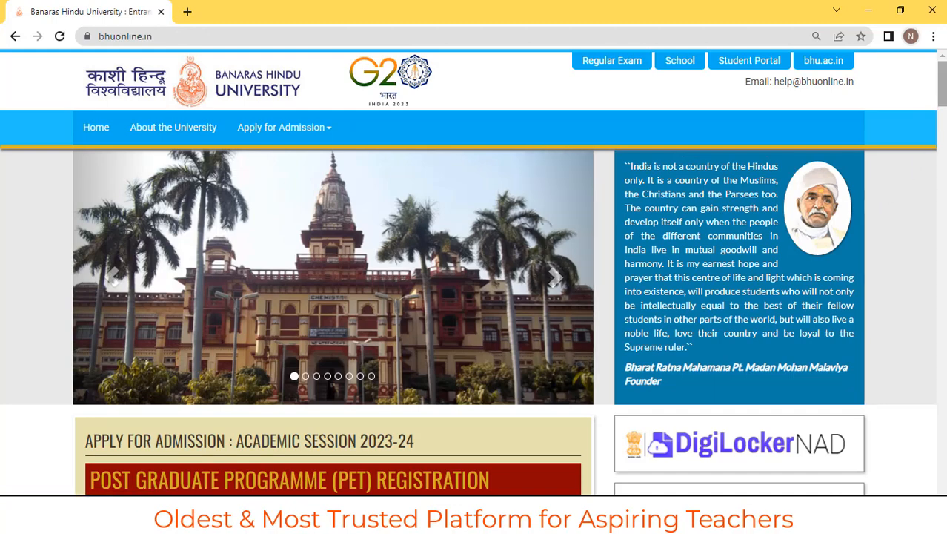
scroll(439, 159, "down", 4)
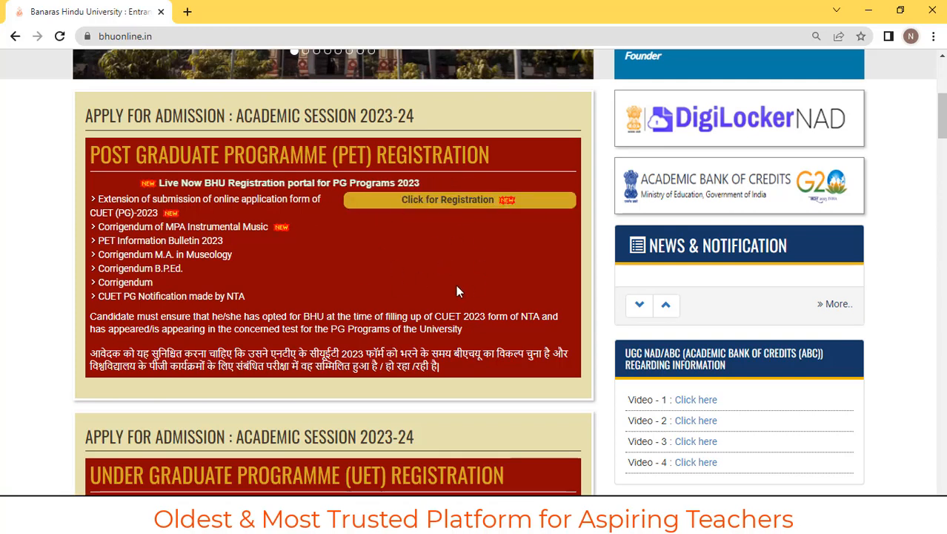
left_click(449, 201)
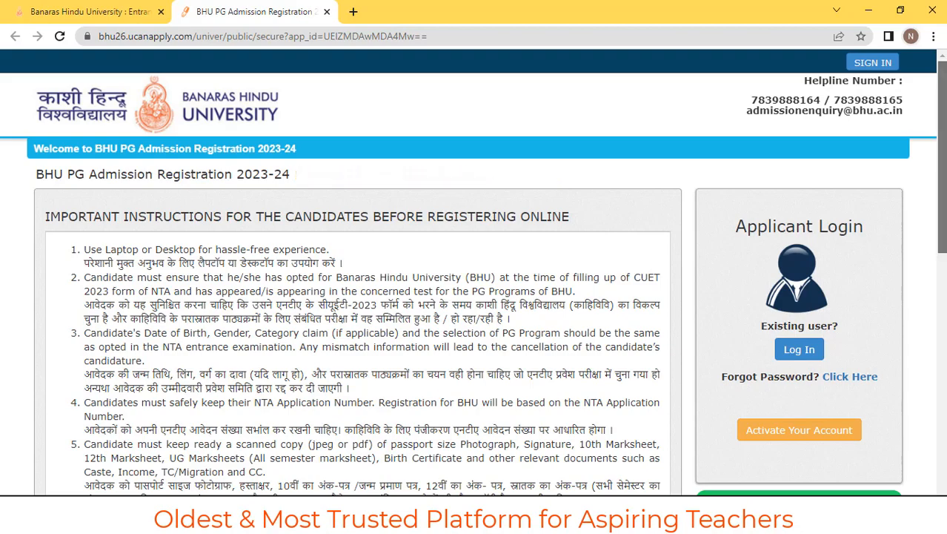
- Tick the 'I have read the instructions' checkbox to accept the terms
scroll(475, 312, "down", 1)
scroll(944, 467, "down", 7)
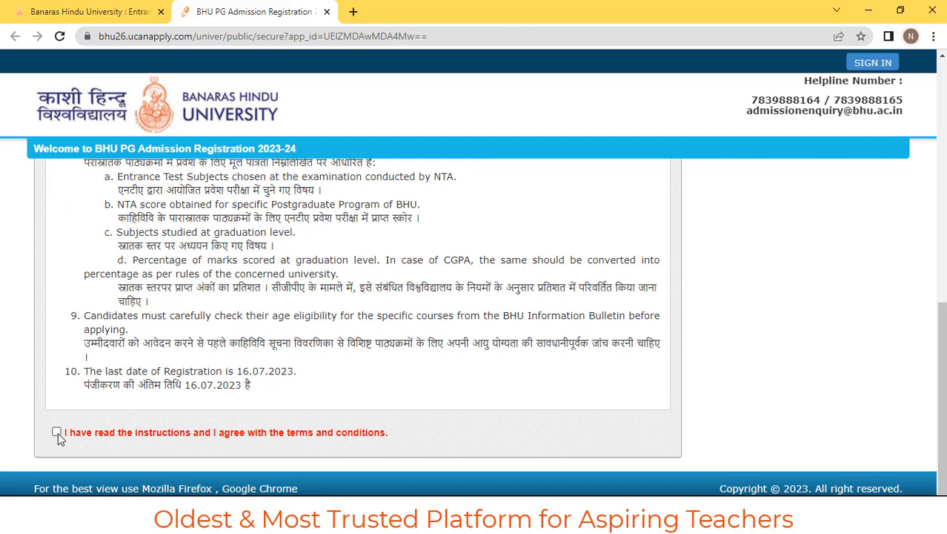
scroll(925, 398, "up", 1)
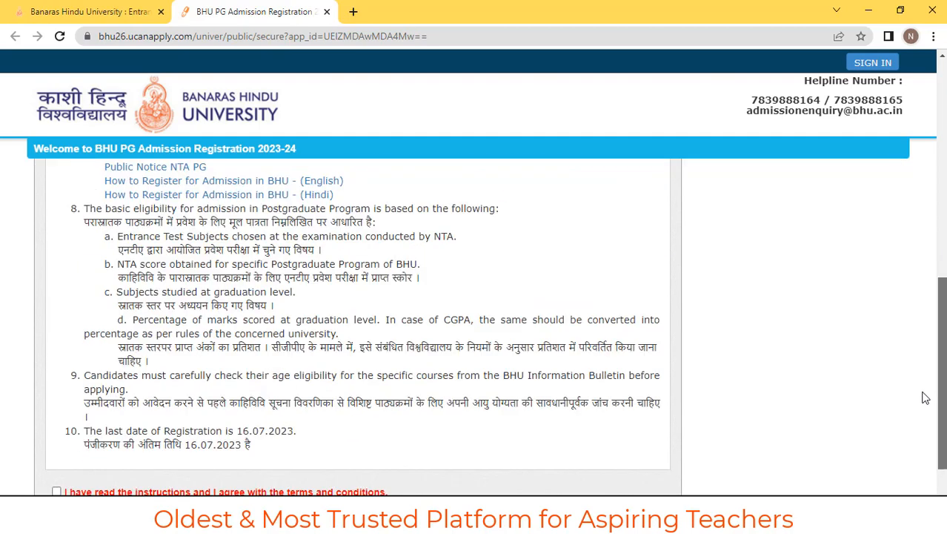
scroll(925, 398, "down", 1)
left_click(57, 450)
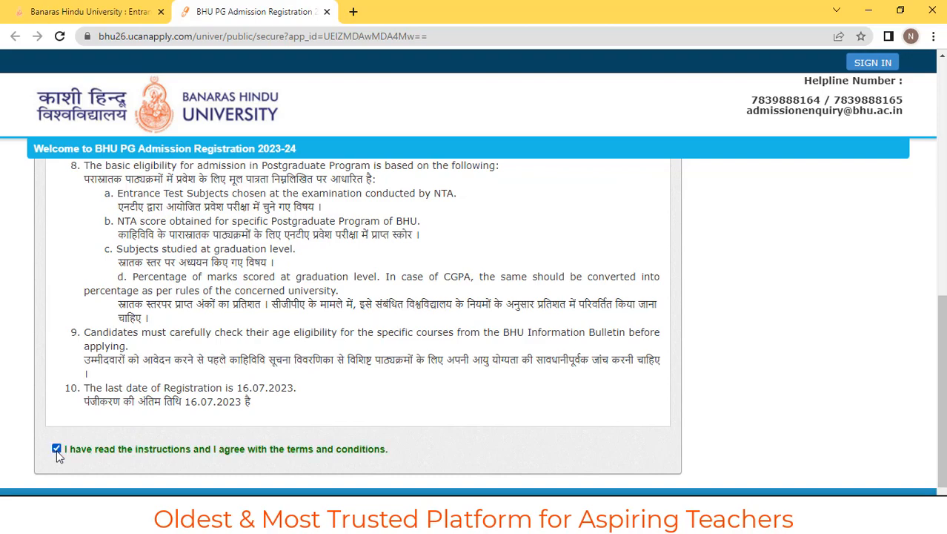
- Start a New Registration and acknowledge the CUET notice alert
left_click_drag(941, 436, 942, 222)
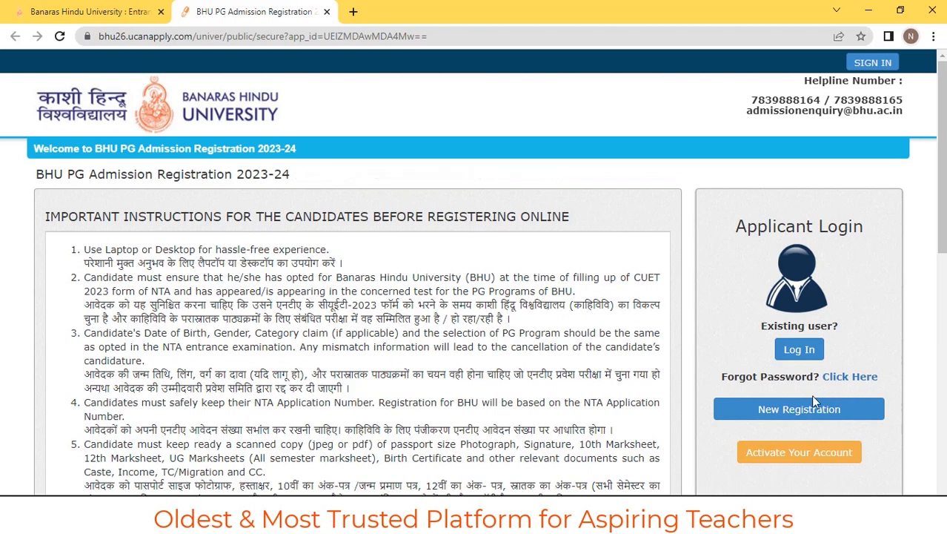
left_click(813, 402)
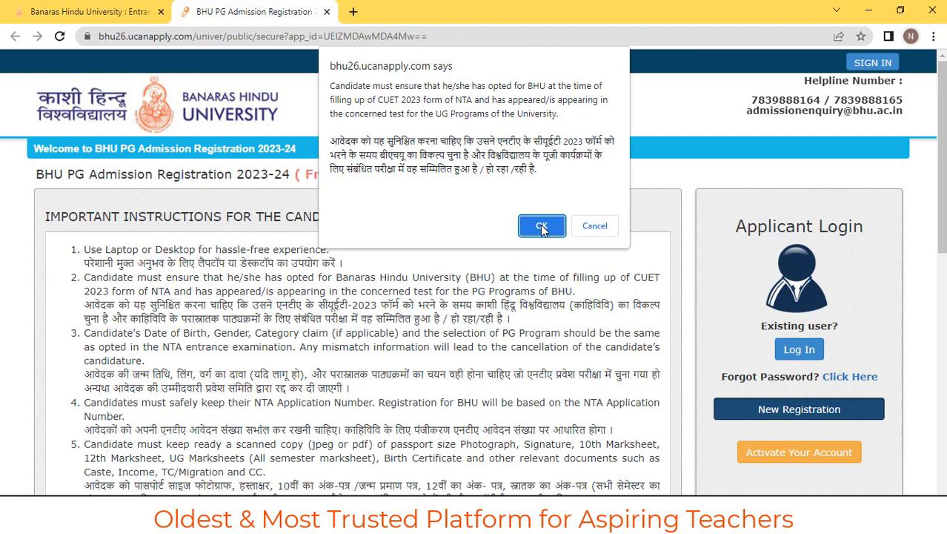
left_click(541, 226)
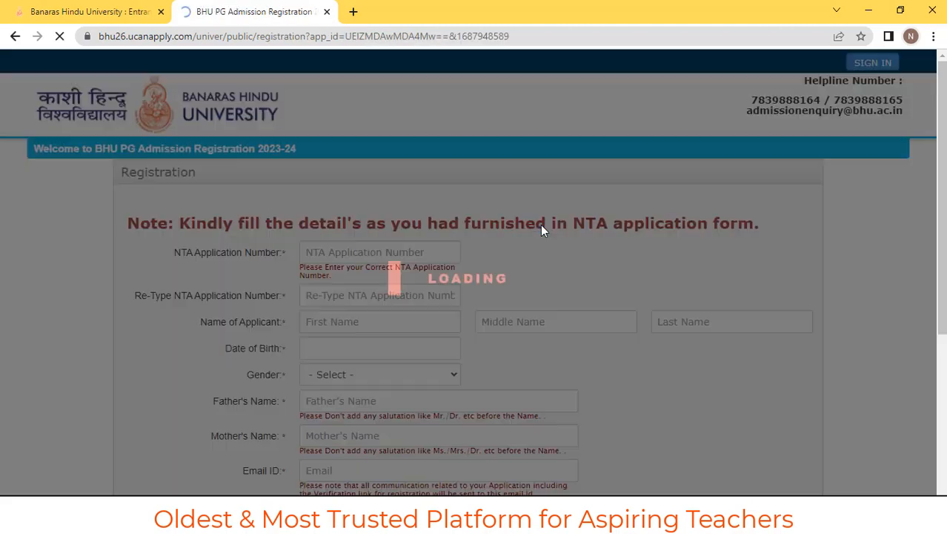
- Enter the NTA application number and re-enter it to confirm
left_click(383, 252)
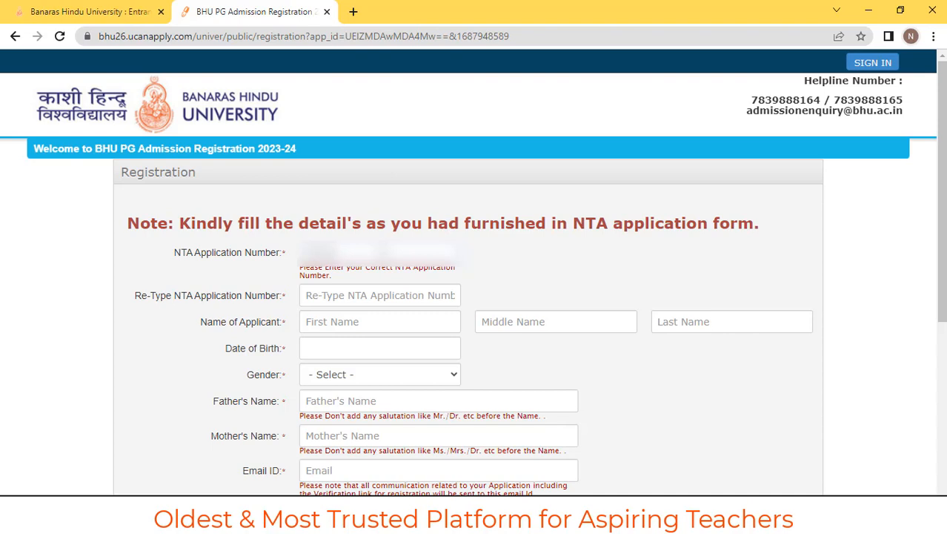
left_click(394, 294)
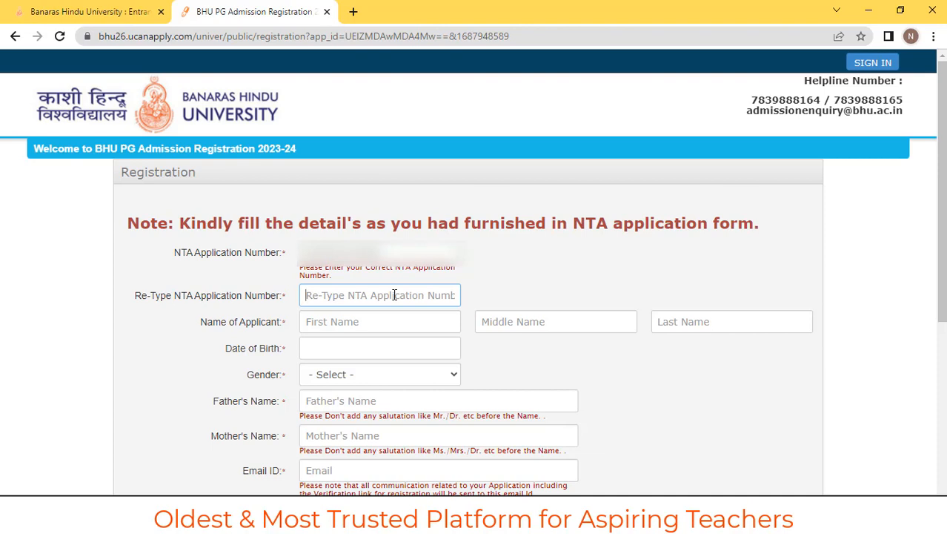
type("2")
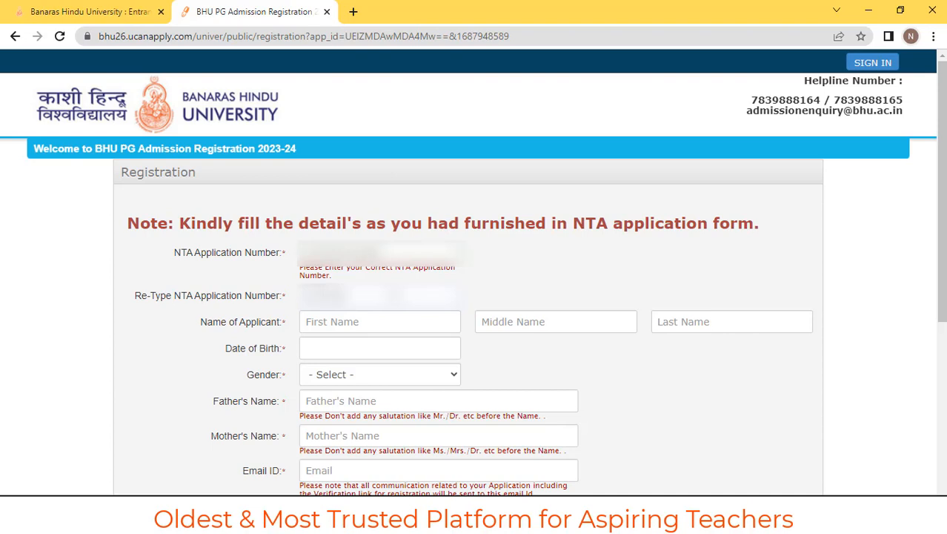
- Fill in the applicant's first, middle and last names
left_click(351, 322)
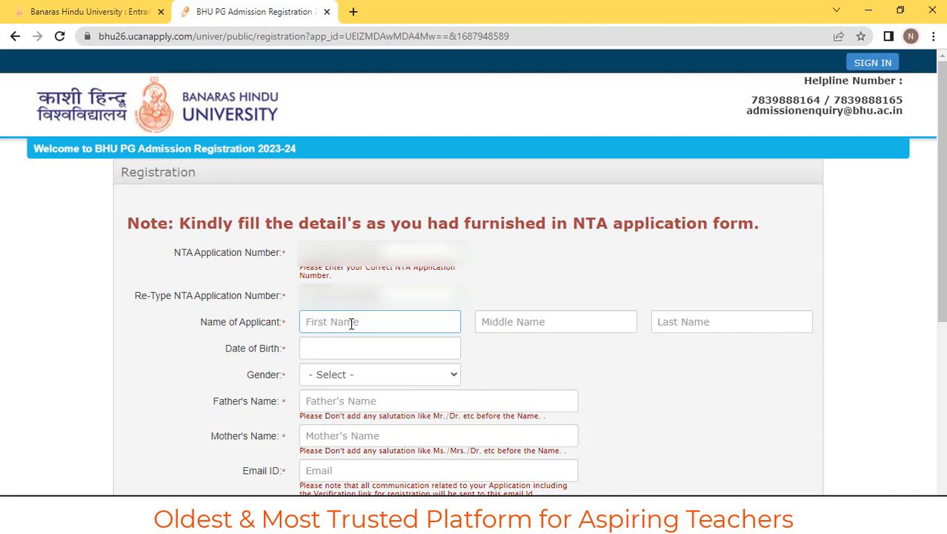
left_click(535, 323)
left_click(697, 318)
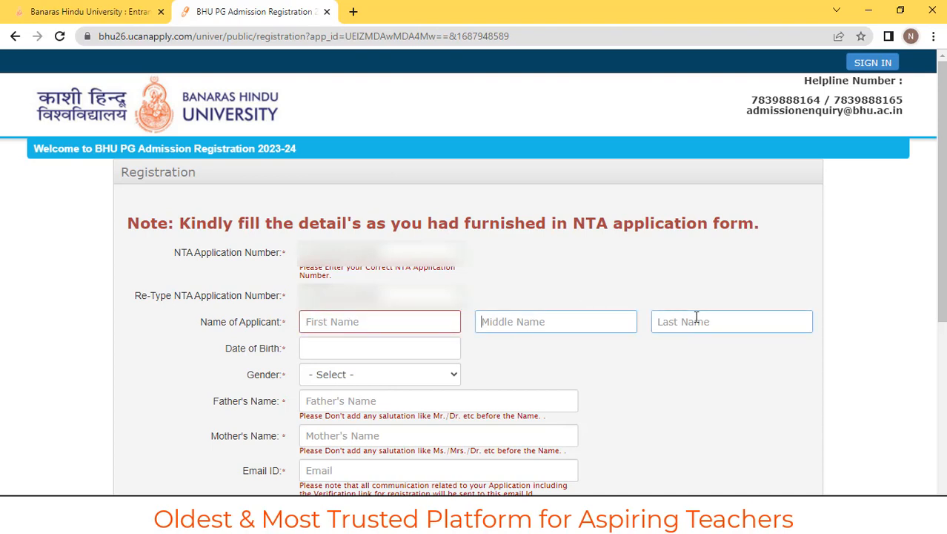
left_click(386, 324)
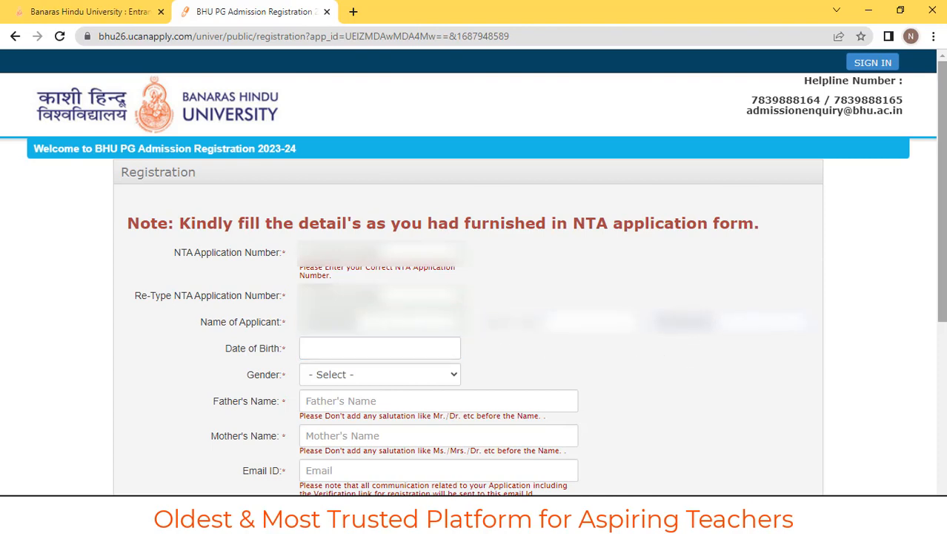
left_click(354, 343)
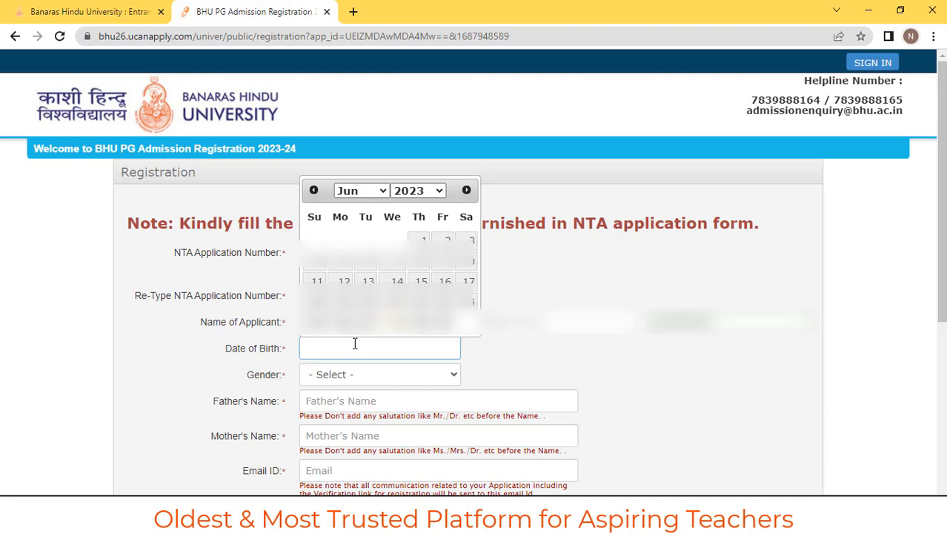
- Pick 21 May 2001 in the Date of Birth calendar using the year and month dropdowns
left_click(418, 191)
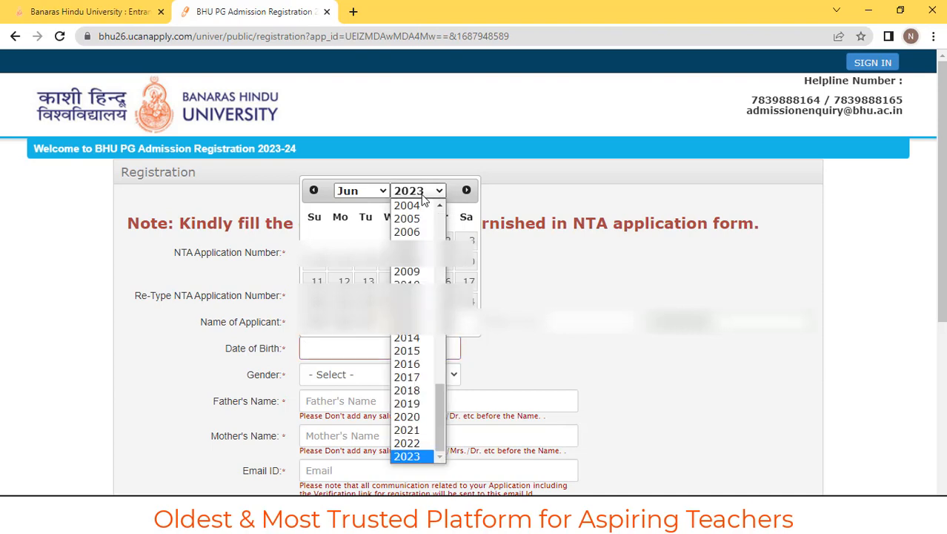
left_click(427, 431)
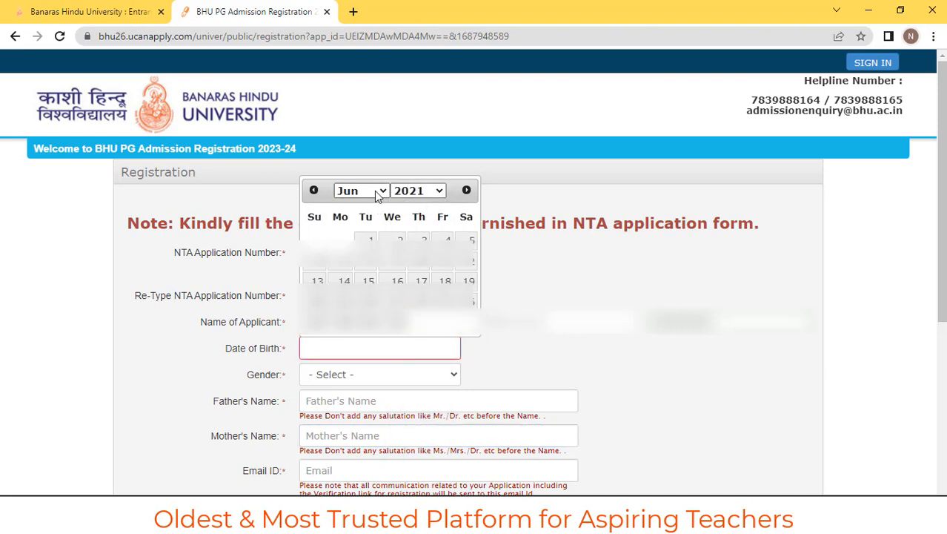
left_click(438, 193)
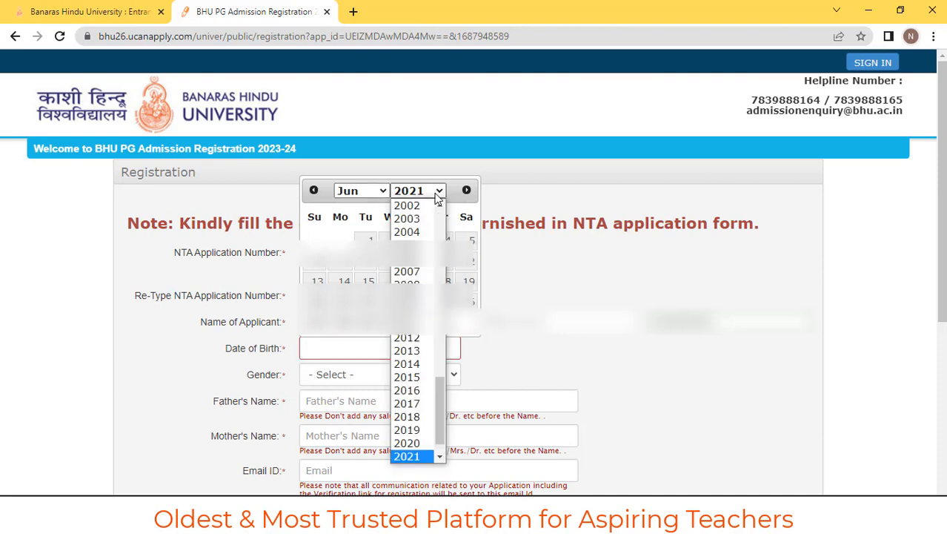
scroll(440, 386, "up", 2)
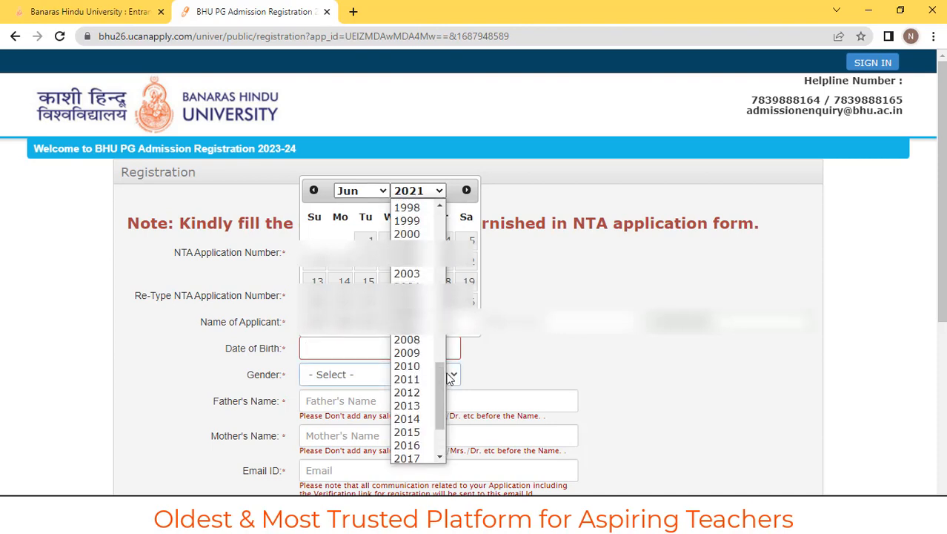
left_click(406, 247)
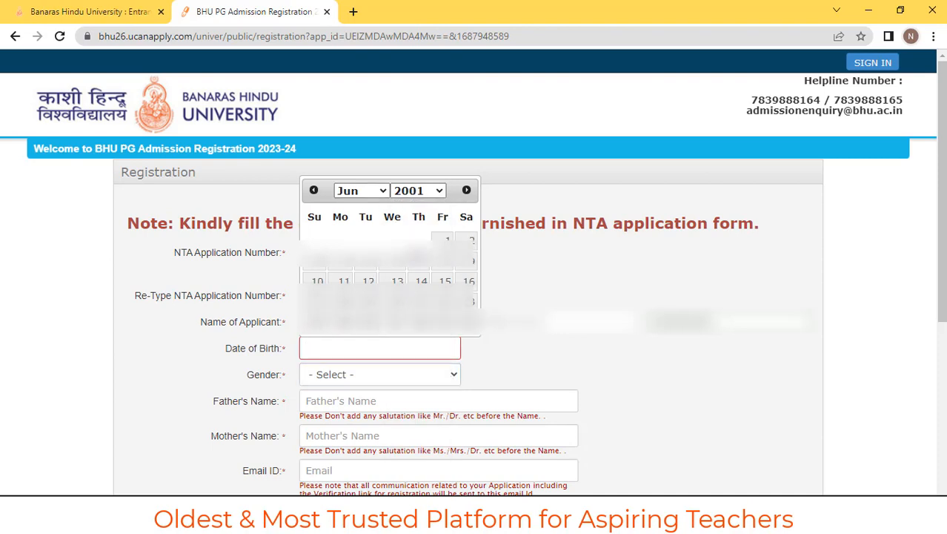
left_click(378, 191)
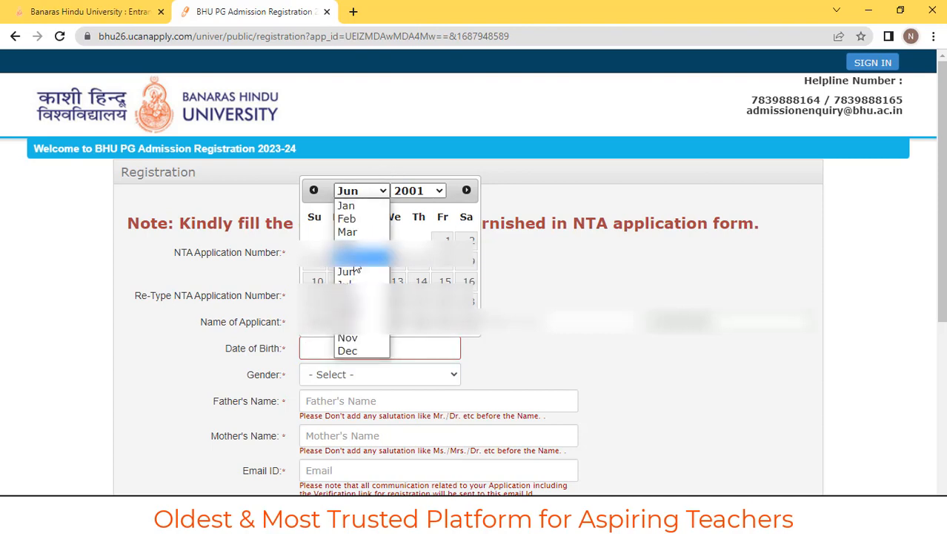
left_click(355, 263)
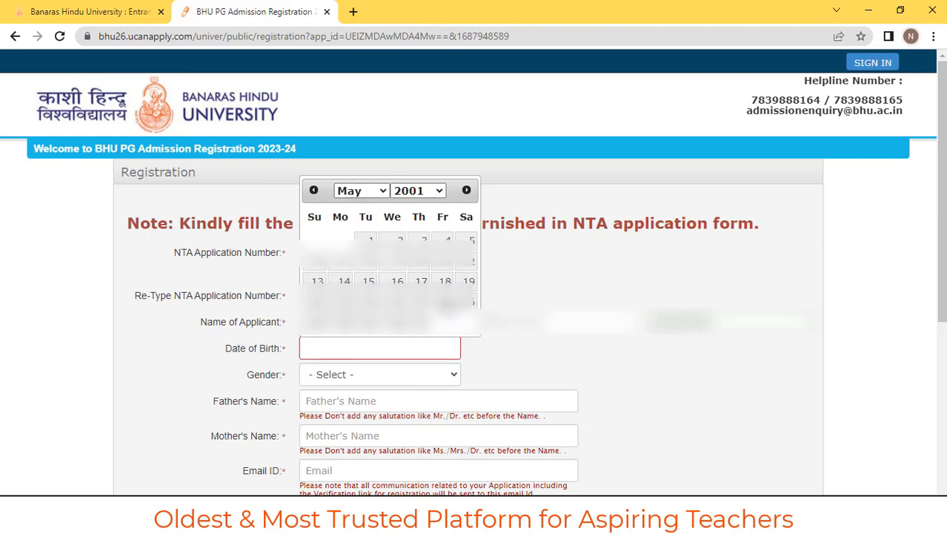
left_click(342, 301)
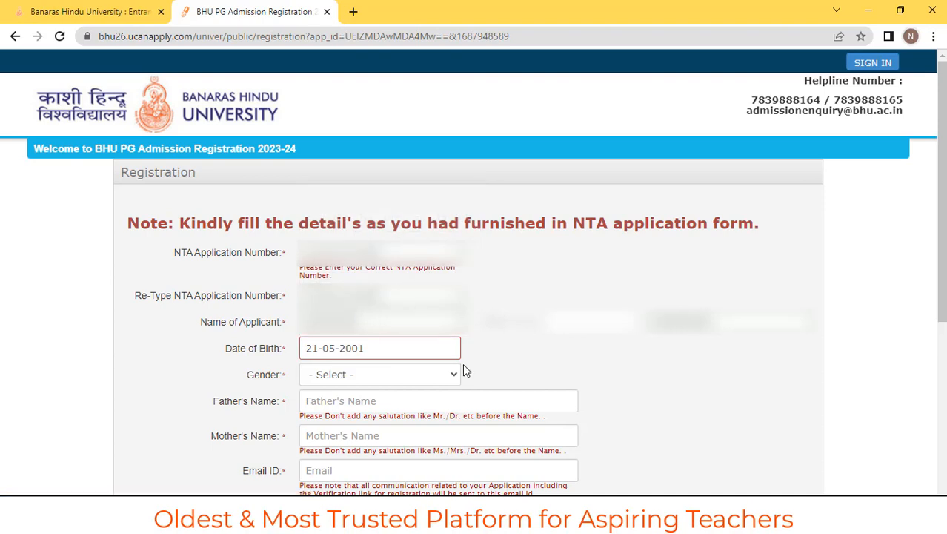
- Set gender to FEMALE and enter the father's and mother's names
left_click(394, 379)
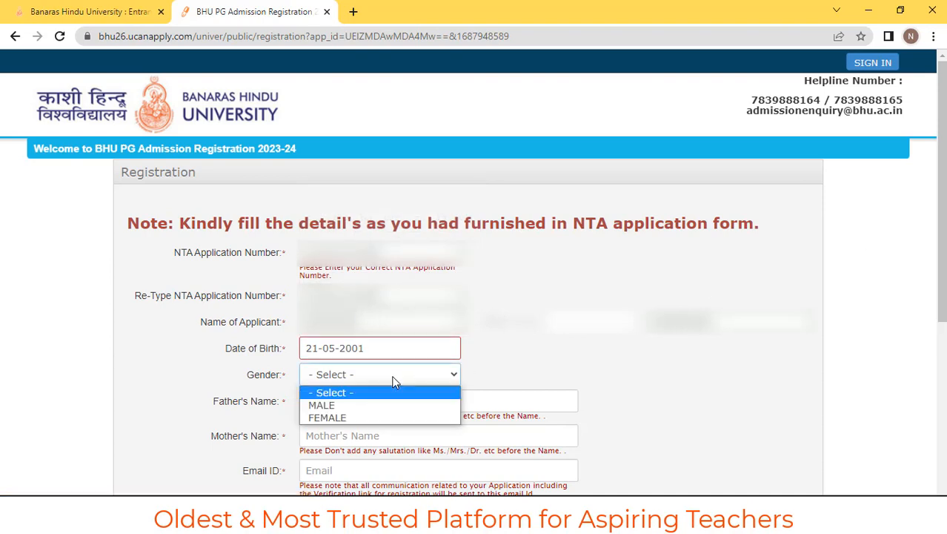
left_click(339, 418)
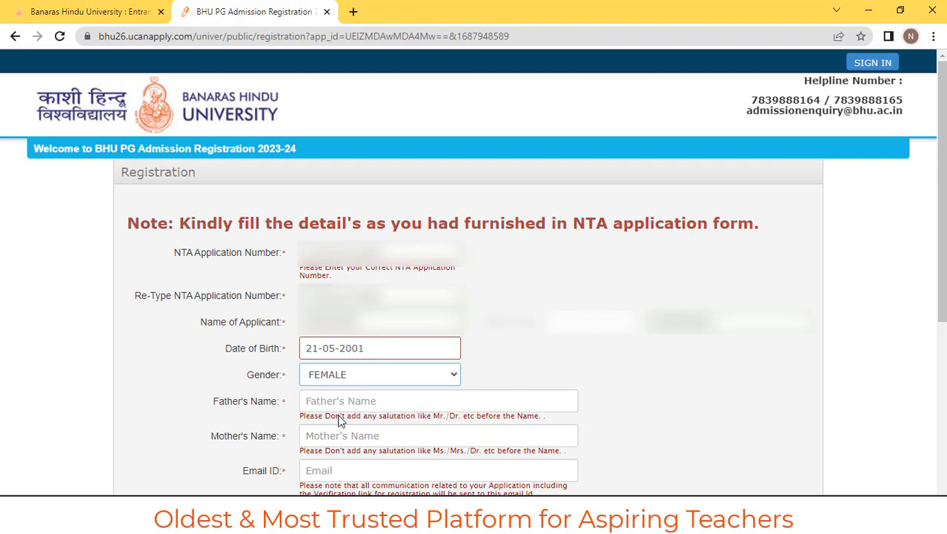
left_click(369, 402)
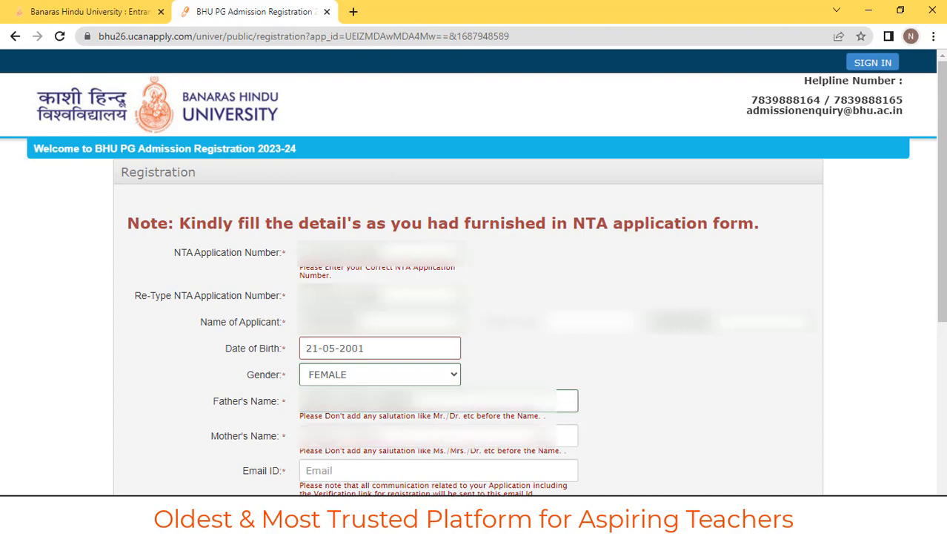
left_click(508, 439)
type("M")
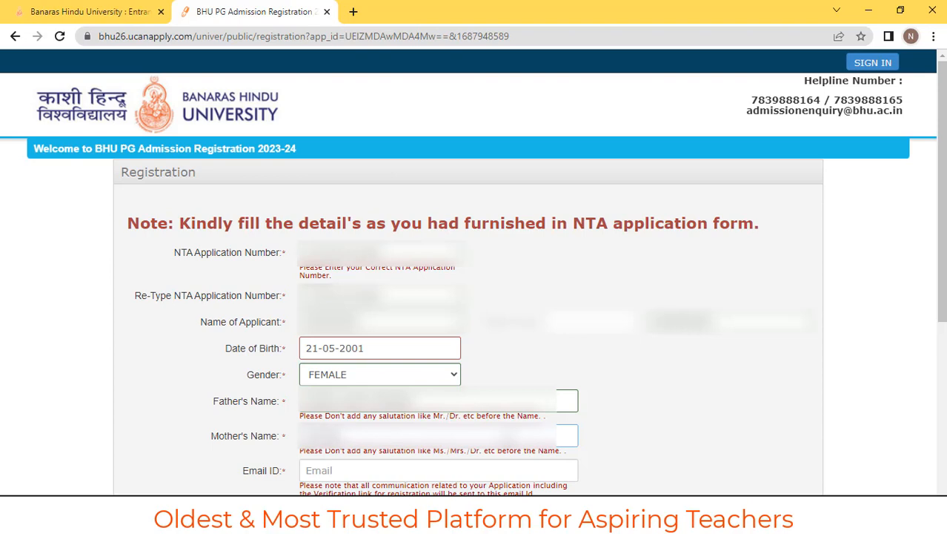
type("?????")
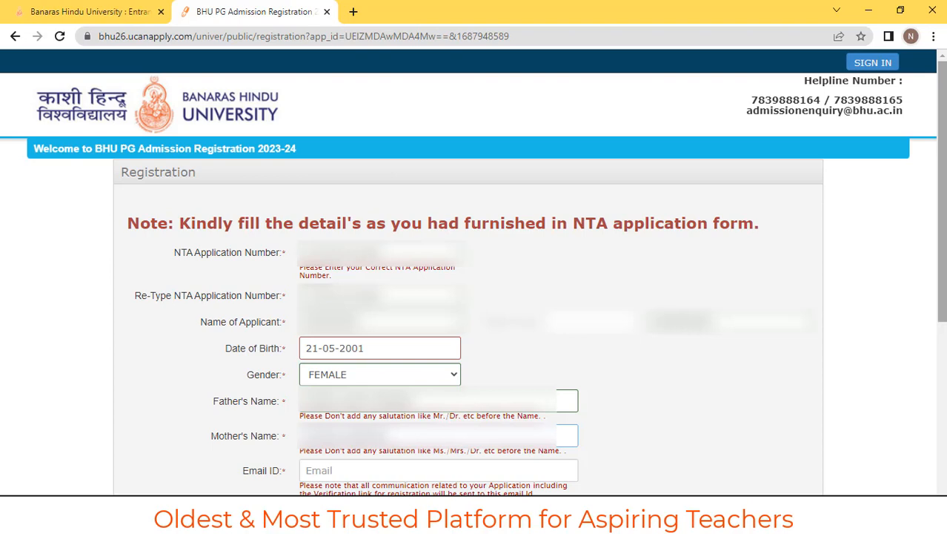
- Create and confirm the account password, declining Chrome's suggested strong password
scroll(474, 296, "down", 4)
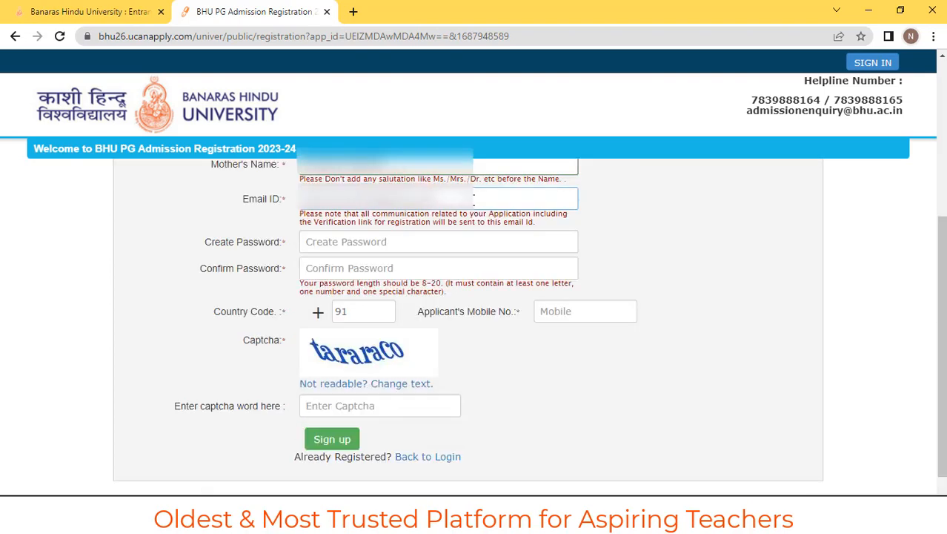
left_click(374, 243)
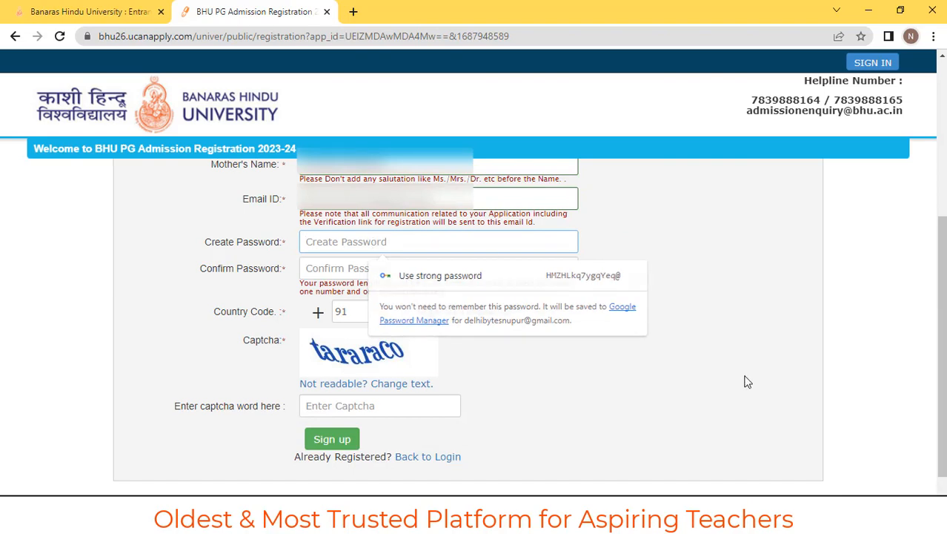
left_click(644, 361)
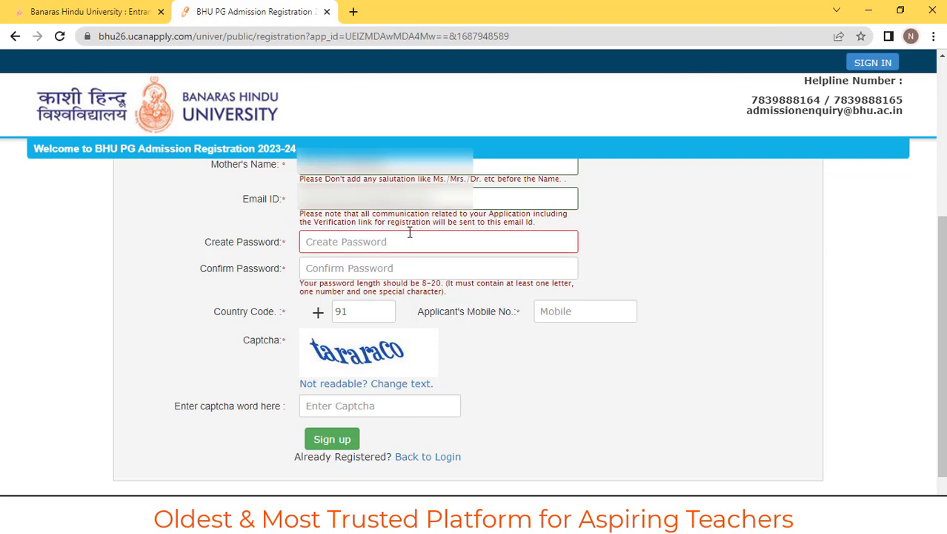
left_click(381, 238)
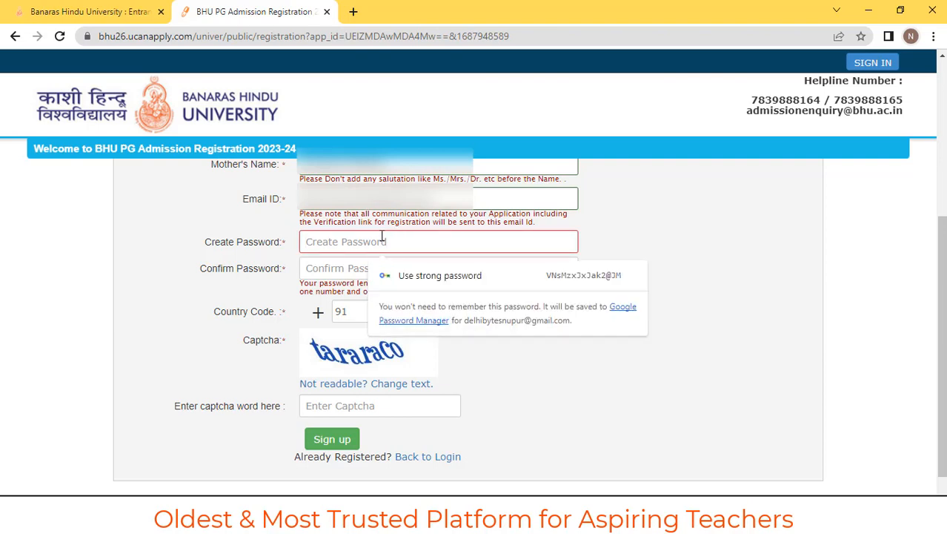
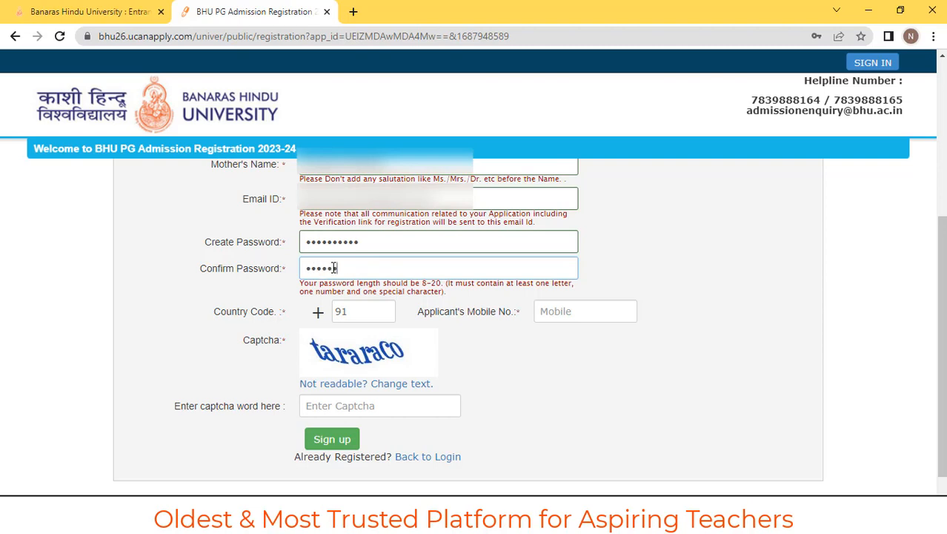
- Enter the mobile number and the captcha word, then submit the form
left_click(577, 312)
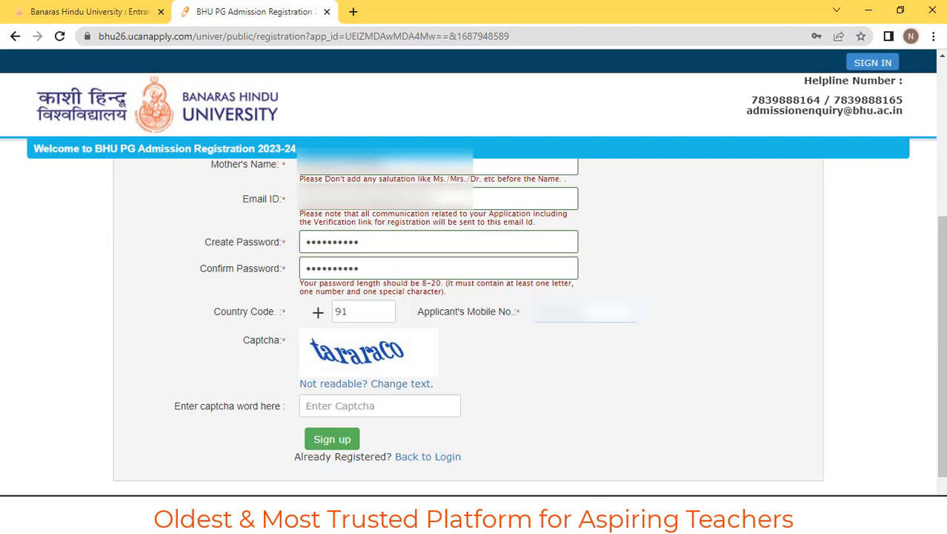
type("999999")
left_click(392, 403)
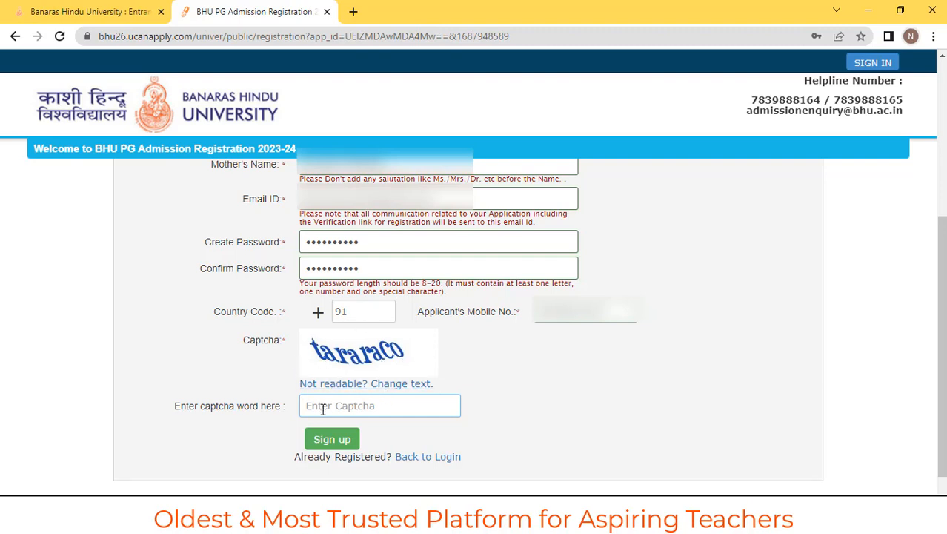
type("T")
key("BackSpace")
type("tararaco")
scroll(900, 374, "down", 1)
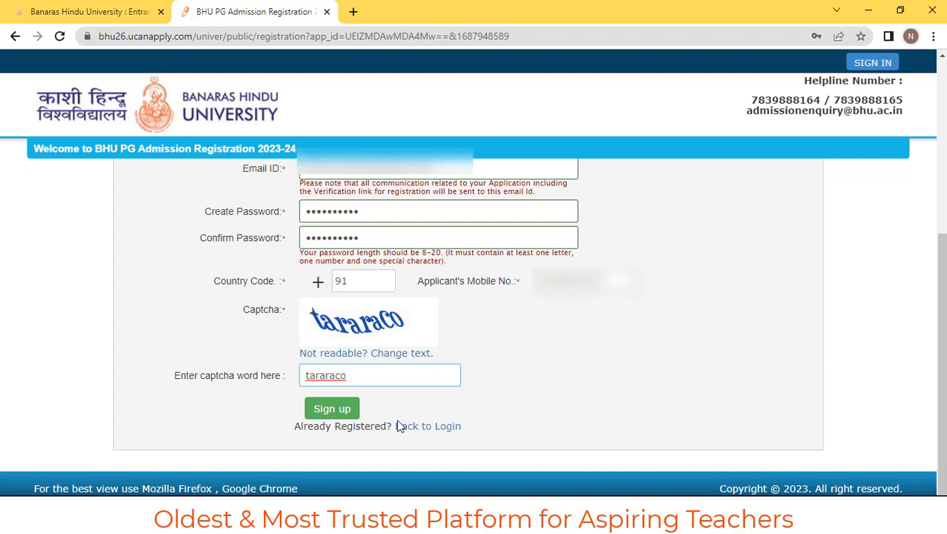
left_click(332, 412)
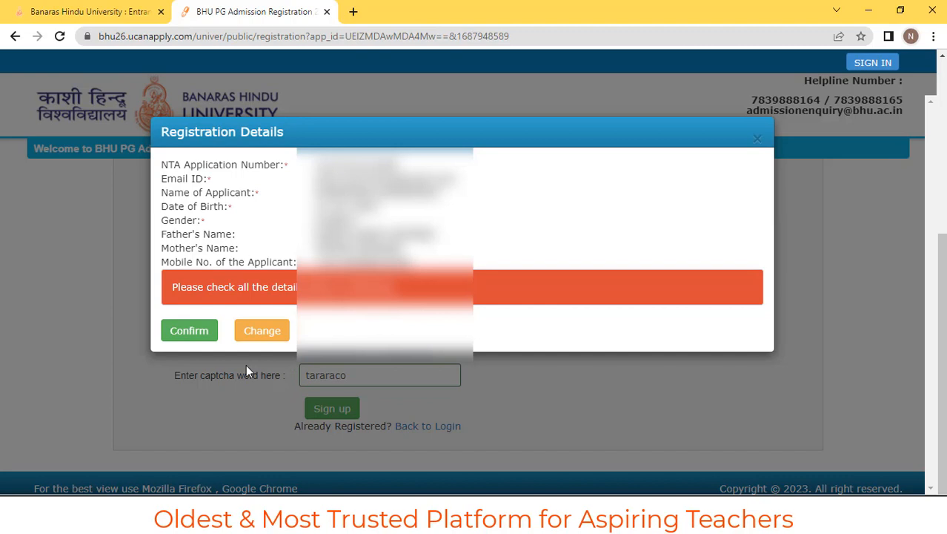
- Confirm the entries in the Registration Details popup
left_click(195, 331)
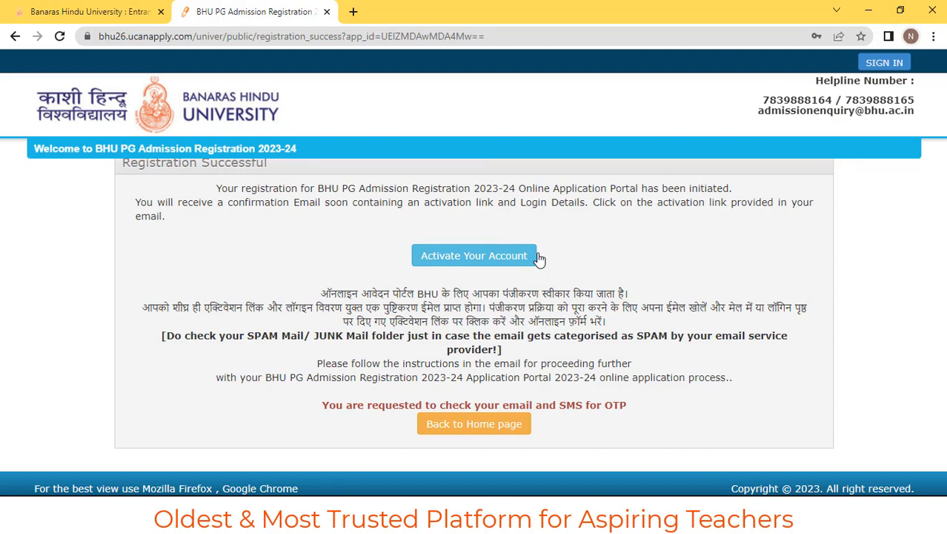
- Activate the account with the registered email and the OTP activation code, then return to login
left_click(484, 267)
left_click(472, 263)
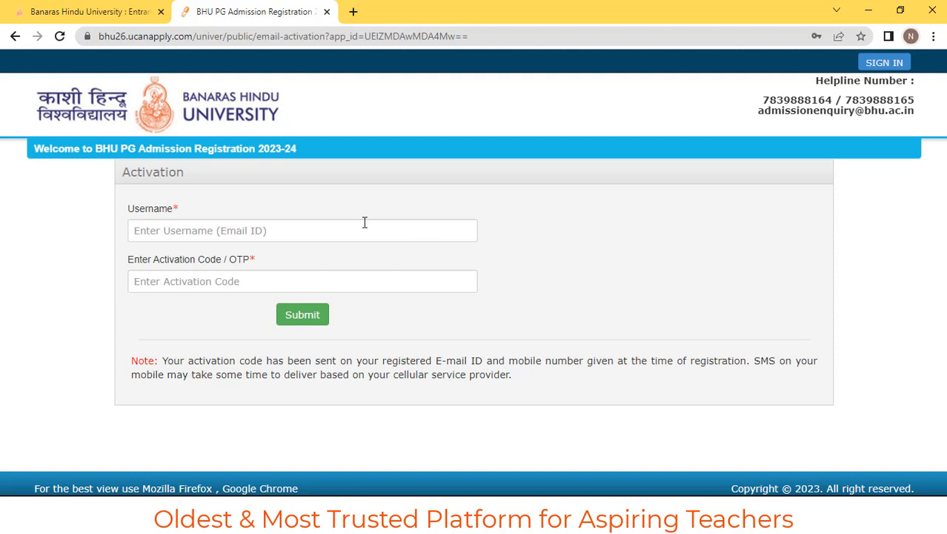
left_click(296, 229)
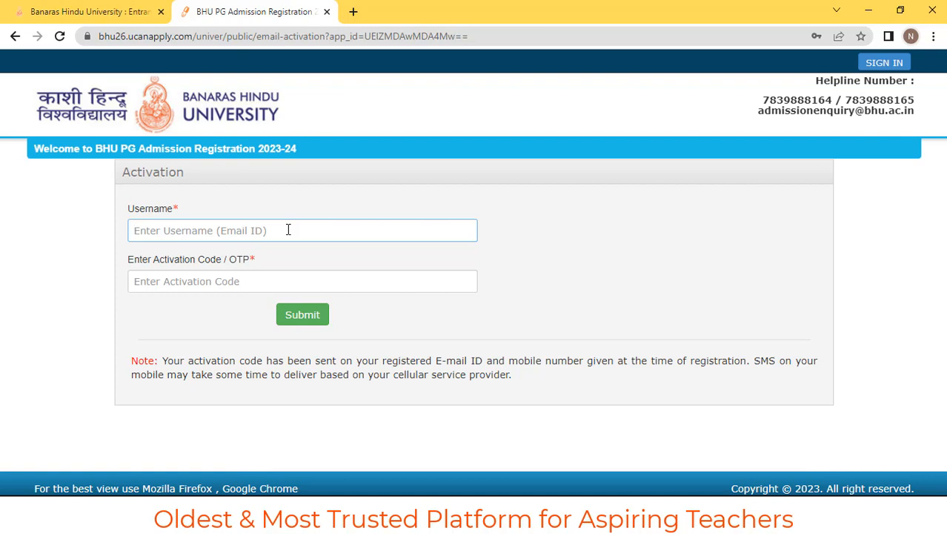
type("n")
left_click(265, 277)
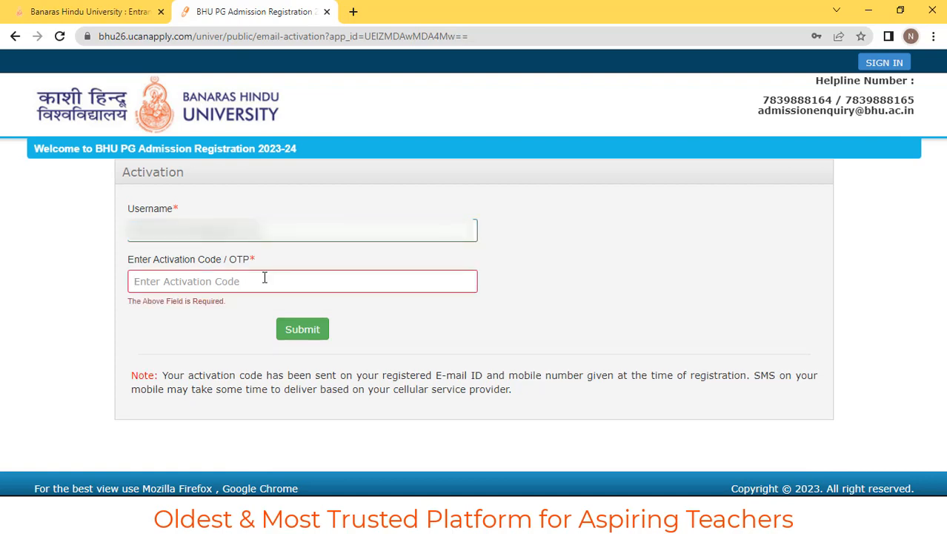
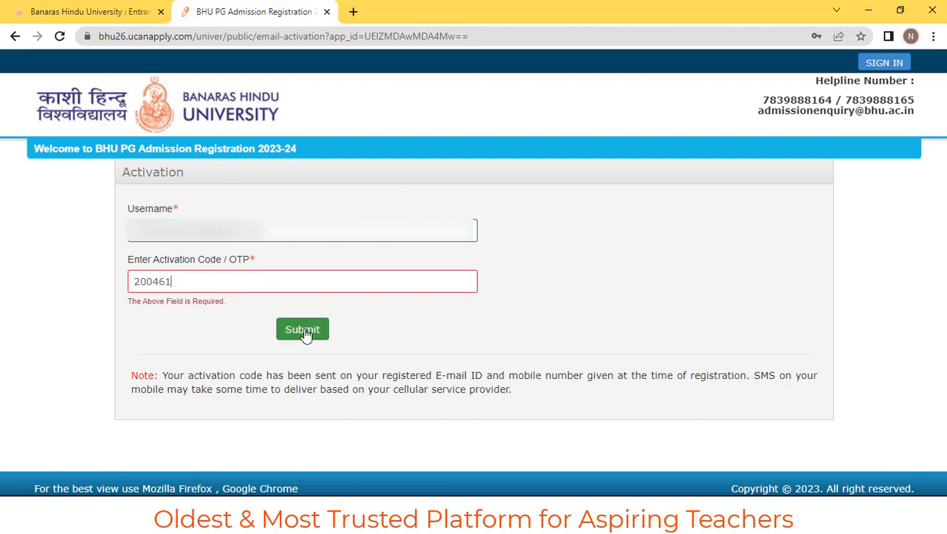
left_click(305, 333)
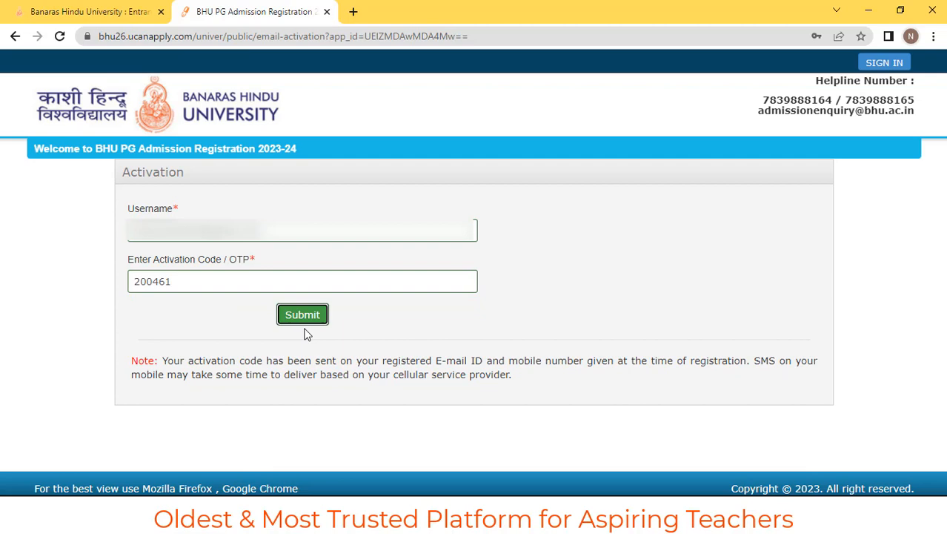
left_click(299, 316)
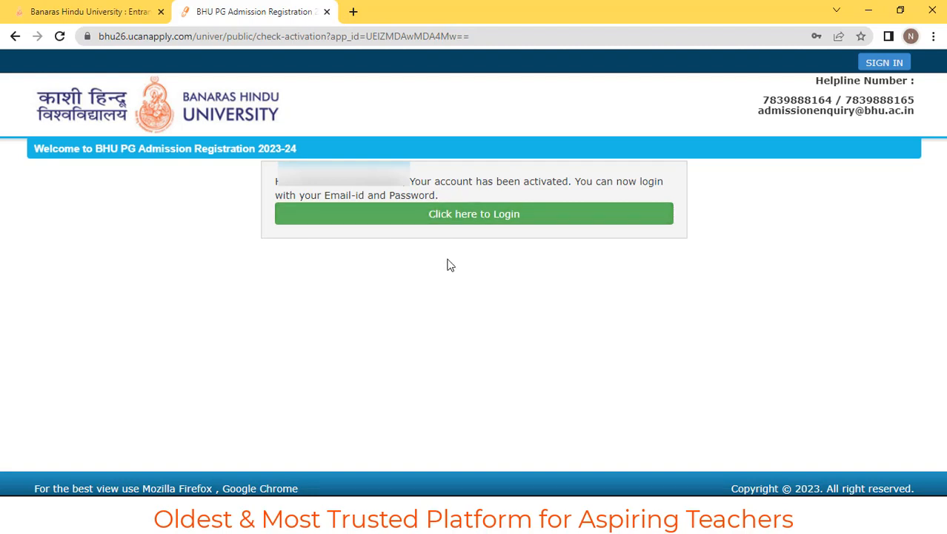
left_click(472, 219)
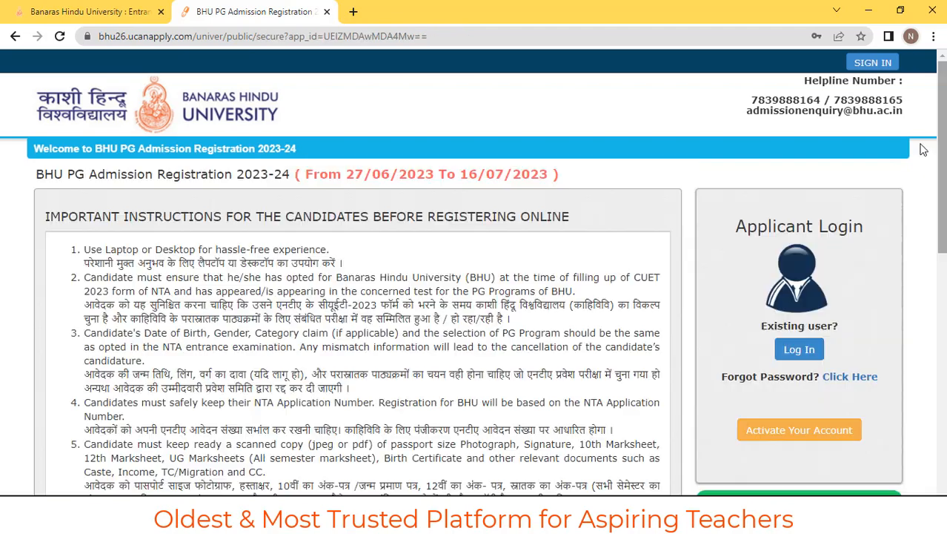
- Log in with the saved email and password, with Remember me ticked
left_click(799, 350)
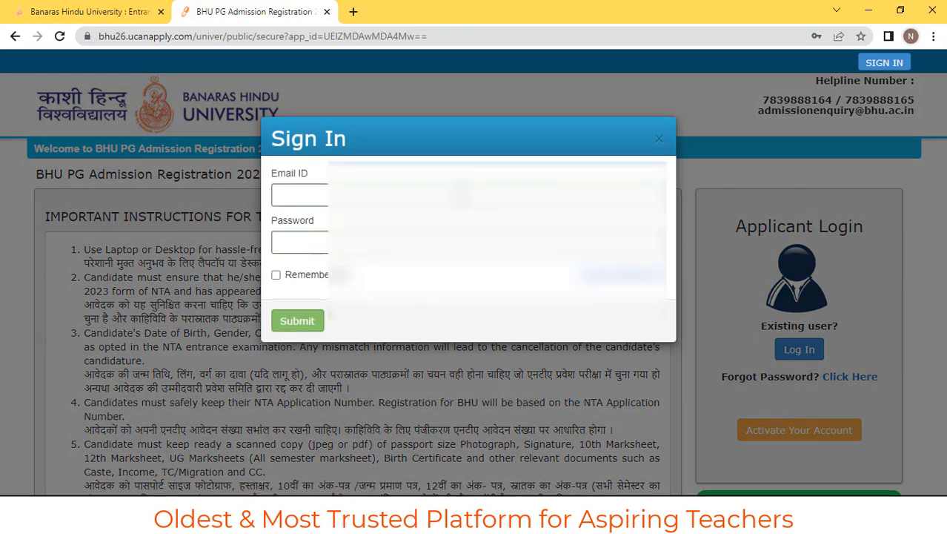
left_click(462, 194)
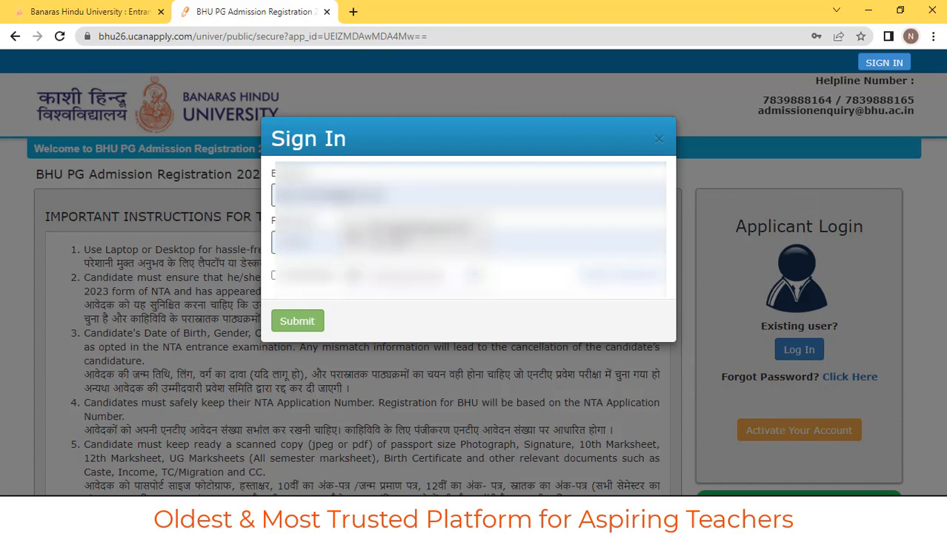
left_click(400, 235)
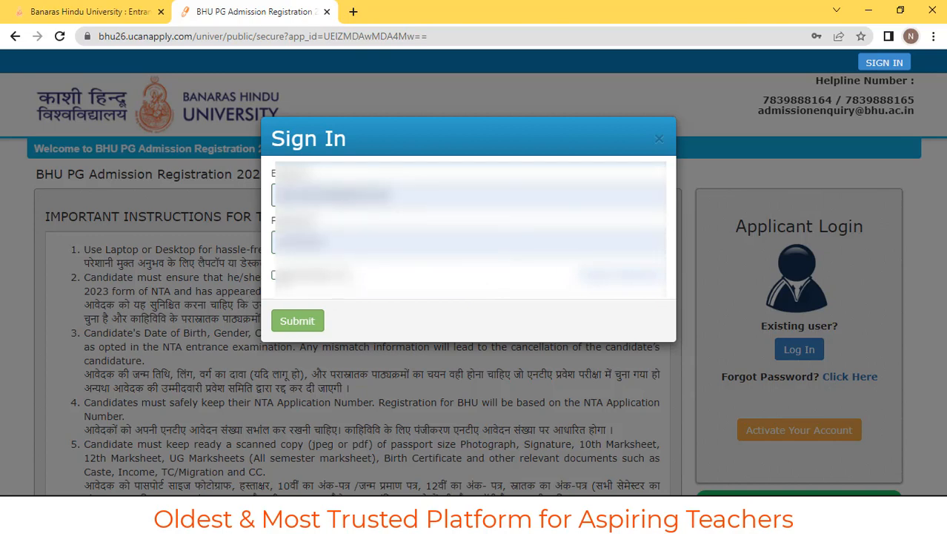
left_click(274, 275)
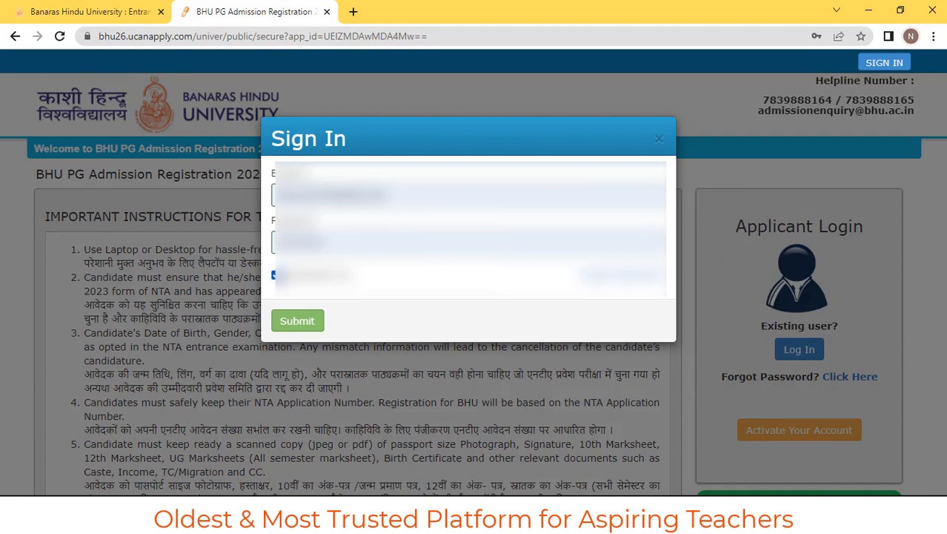
left_click(303, 322)
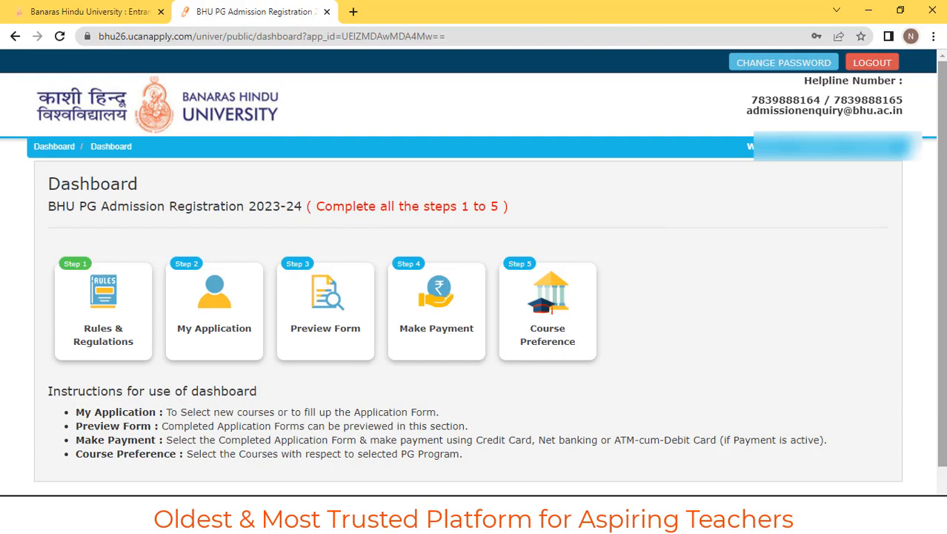
- Open the Rules & Regulations card and use Next Page to reach My Application(s)
scroll(475, 278, "down", 1)
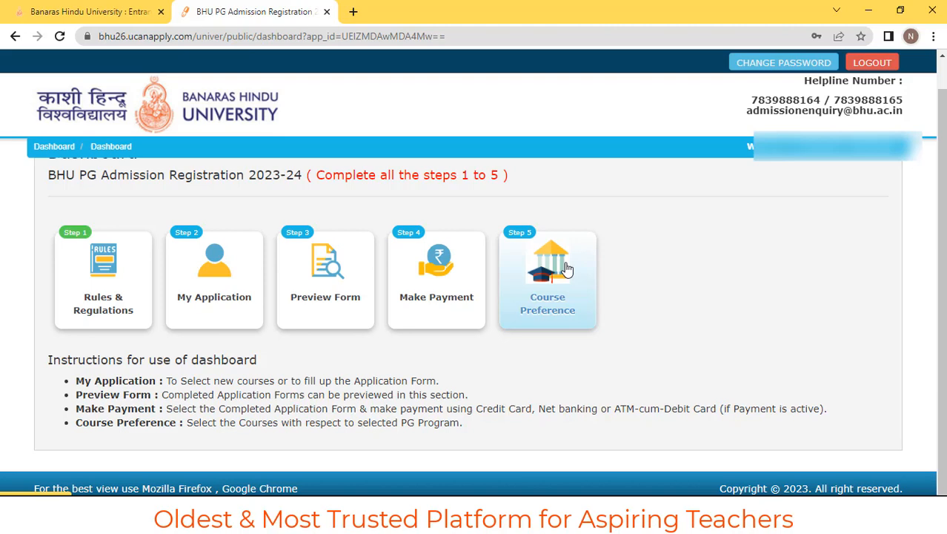
left_click(112, 303)
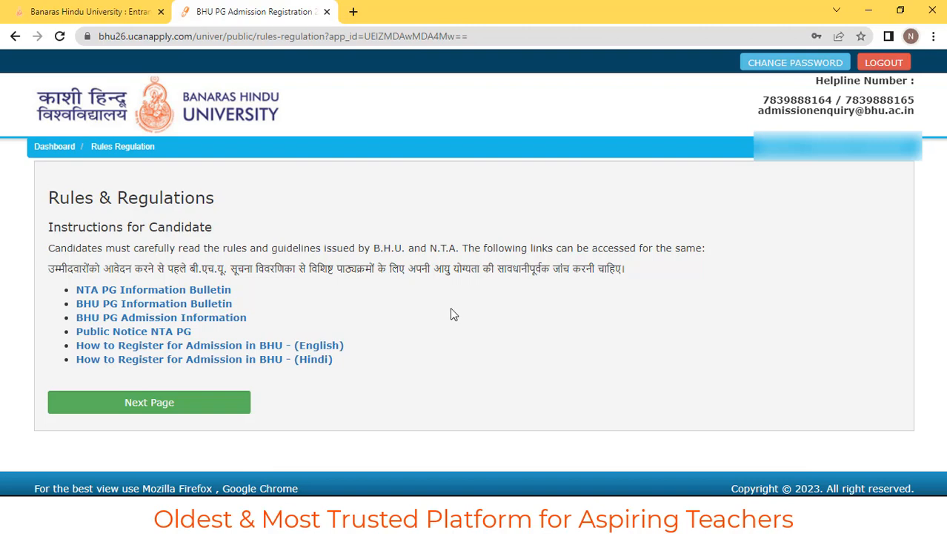
left_click(71, 151)
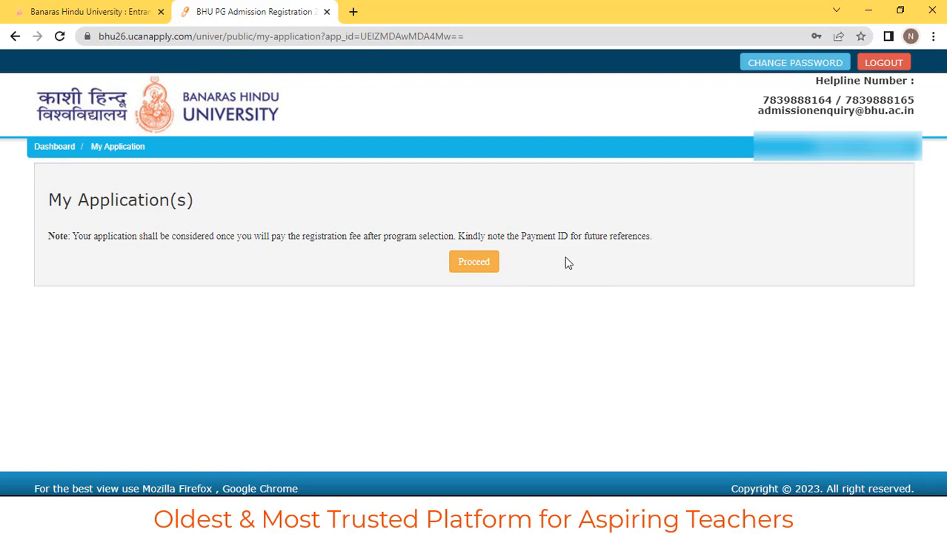
- Tick the eligibility declaration, add a new application form, and review its seven stages
left_click(467, 266)
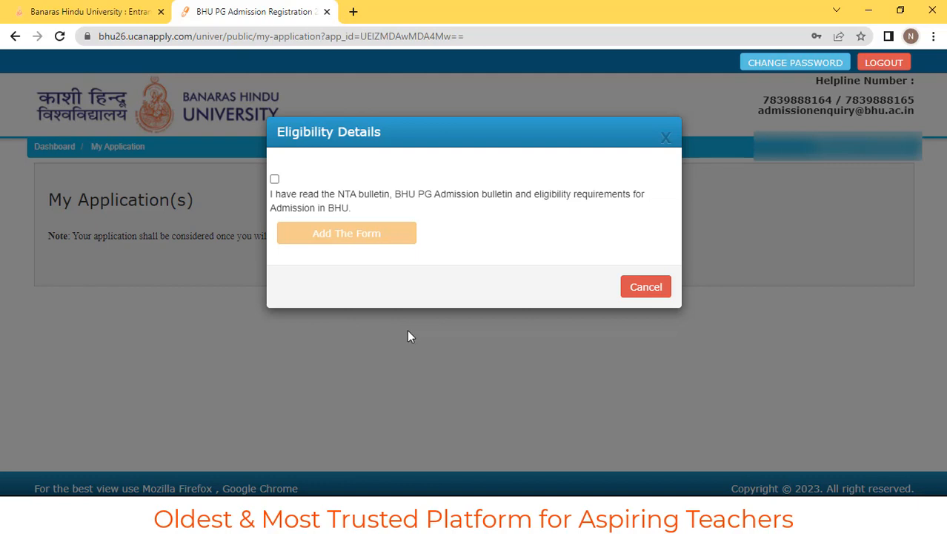
left_click(274, 180)
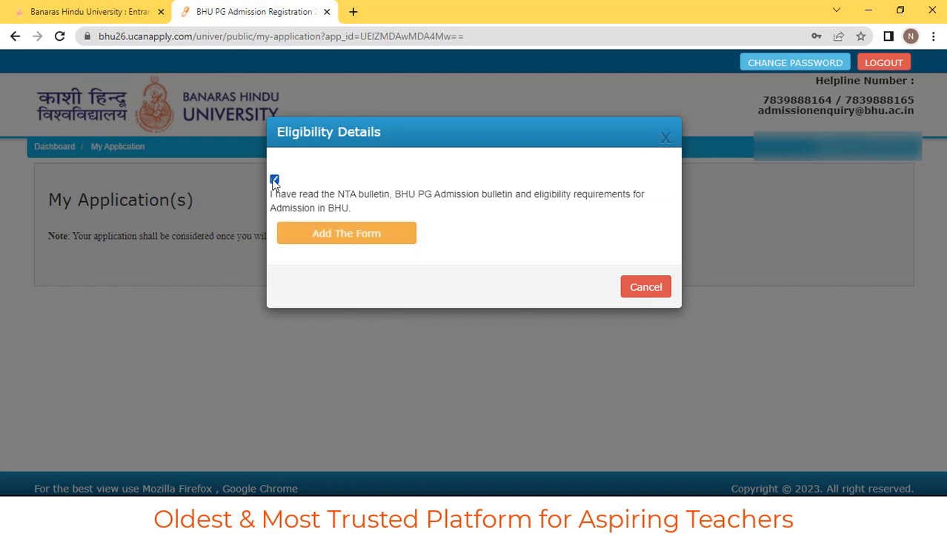
left_click(346, 234)
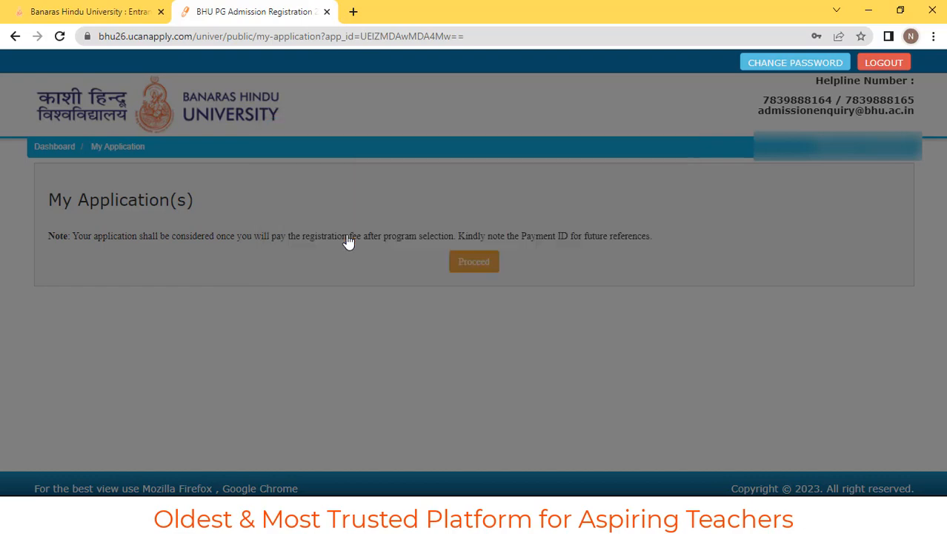
scroll(349, 240, "down", 2)
scroll(941, 289, "up", 2)
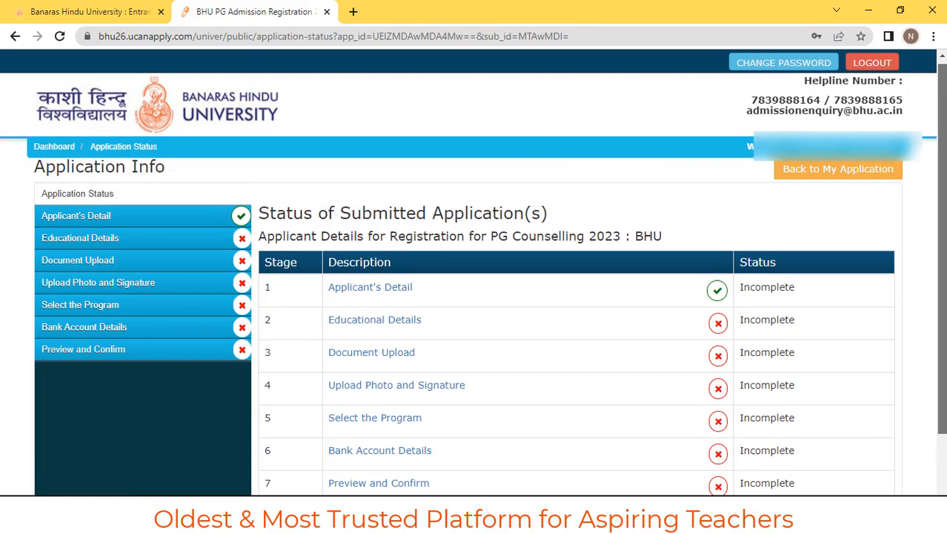
scroll(942, 289, "down", 2)
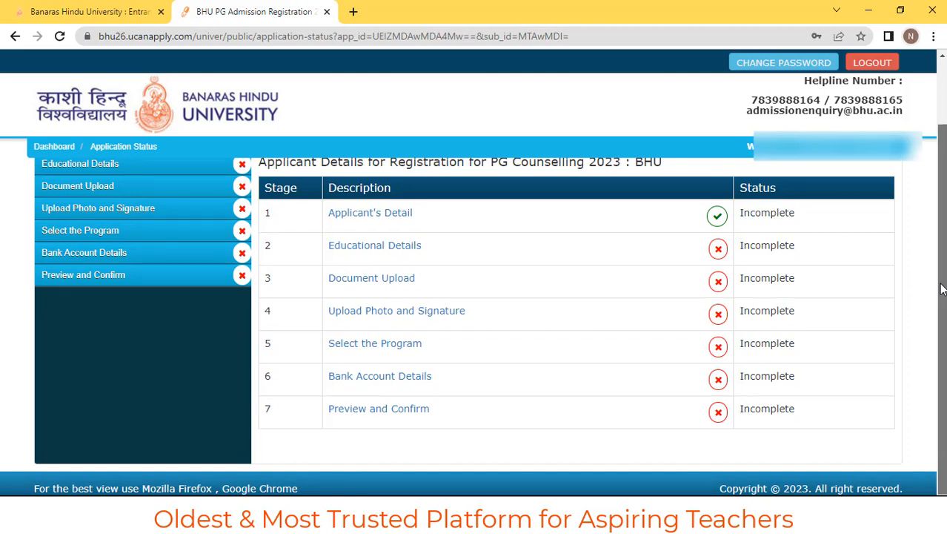
scroll(941, 289, "up", 1)
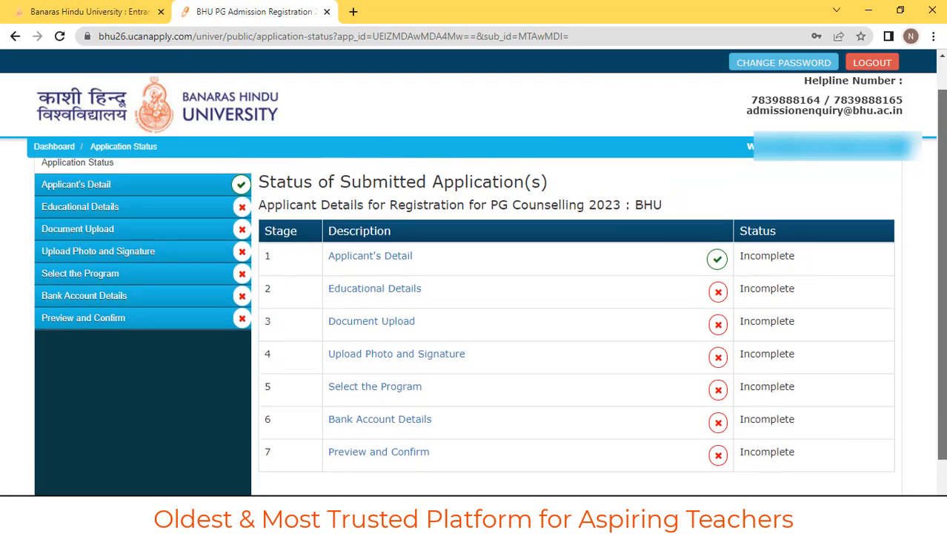
scroll(942, 289, "up", 1)
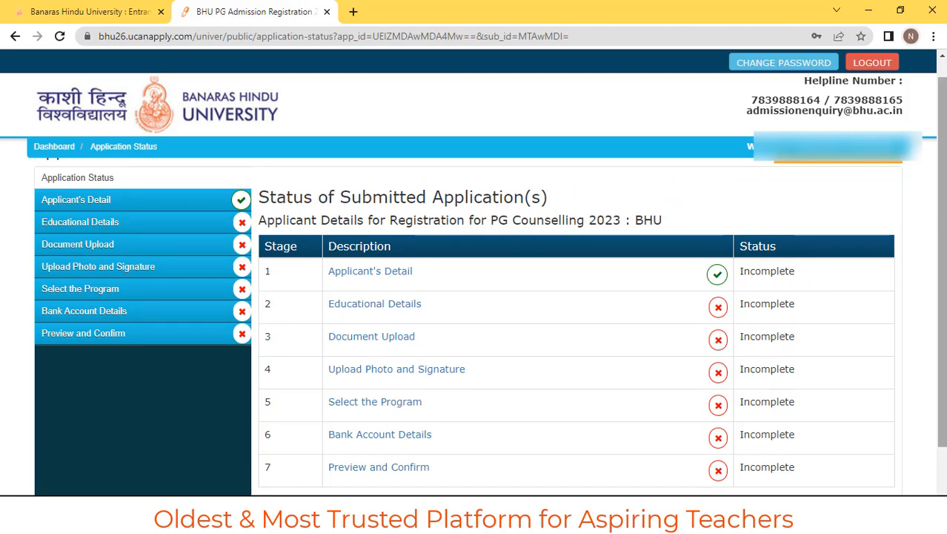
scroll(935, 253, "up", 1)
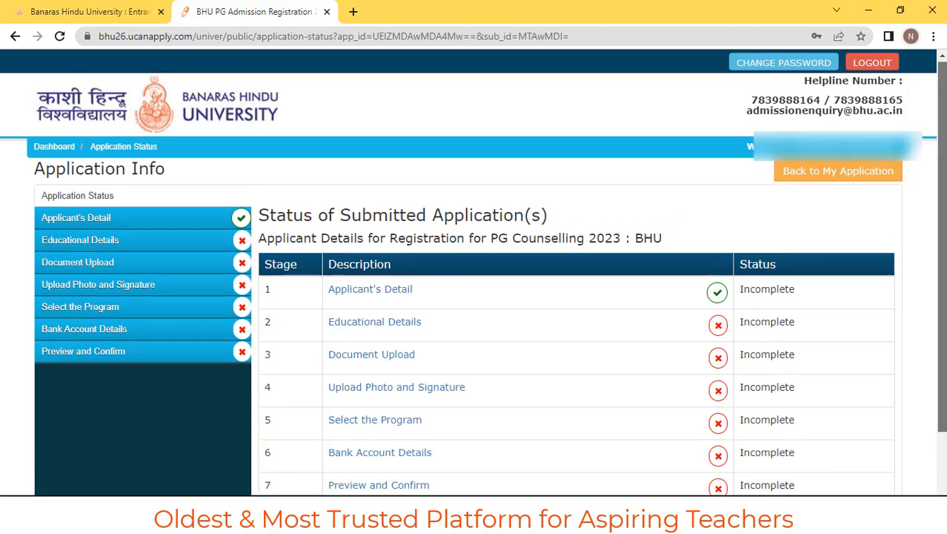
- Open Applicant's Detail and set category to General/Unreserved and nationality to Indian
left_click(716, 295)
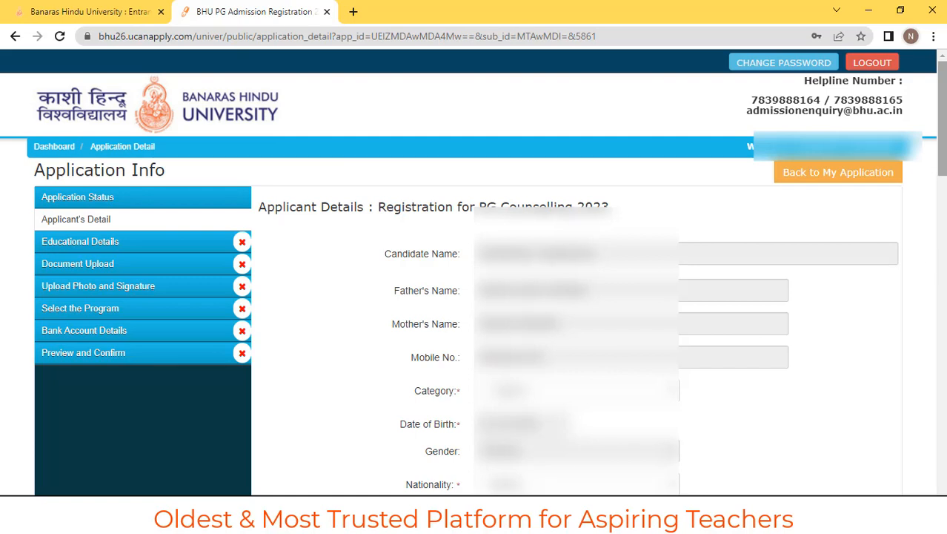
scroll(474, 311, "down", 3)
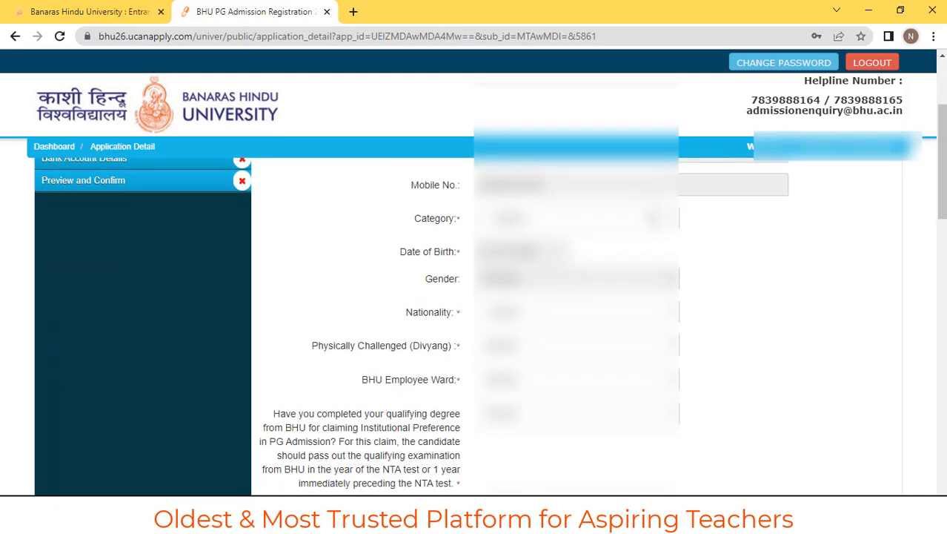
left_click(652, 220)
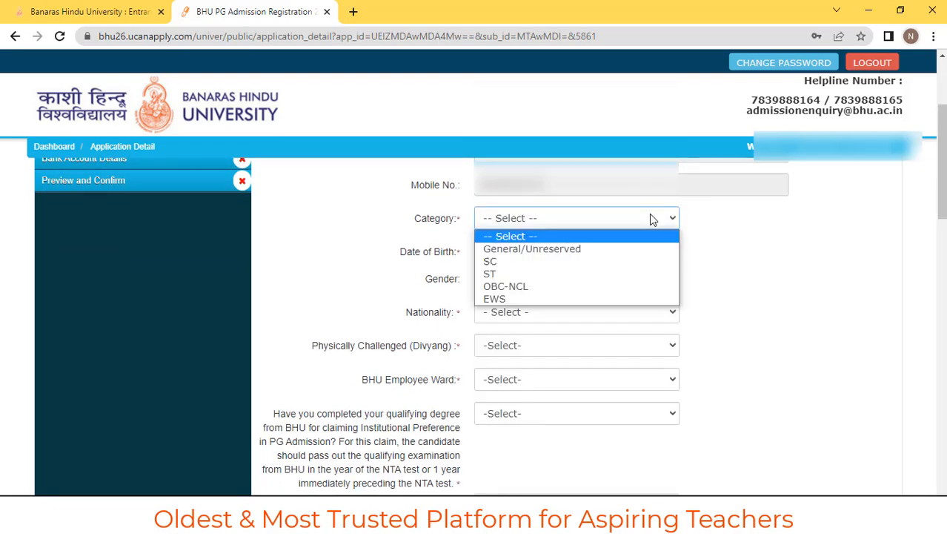
left_click(556, 252)
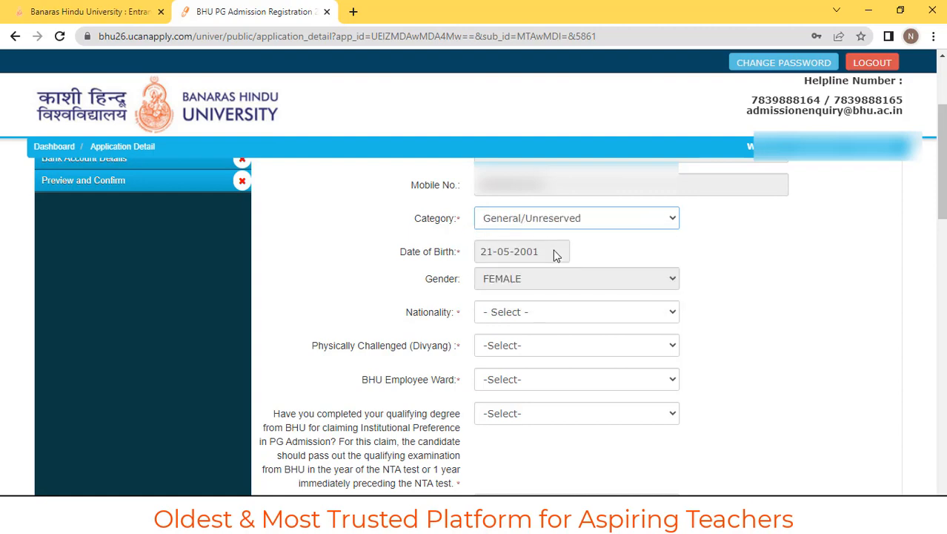
left_click(642, 312)
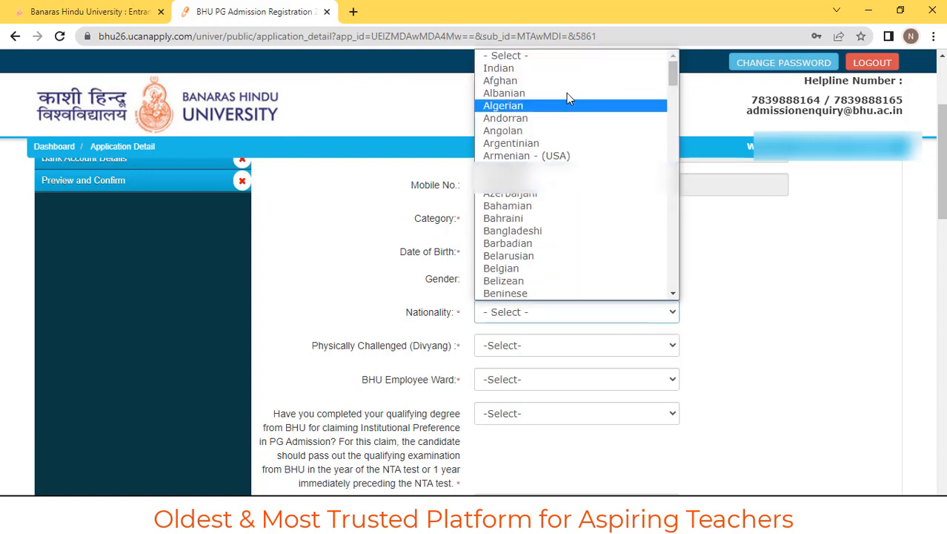
left_click(569, 68)
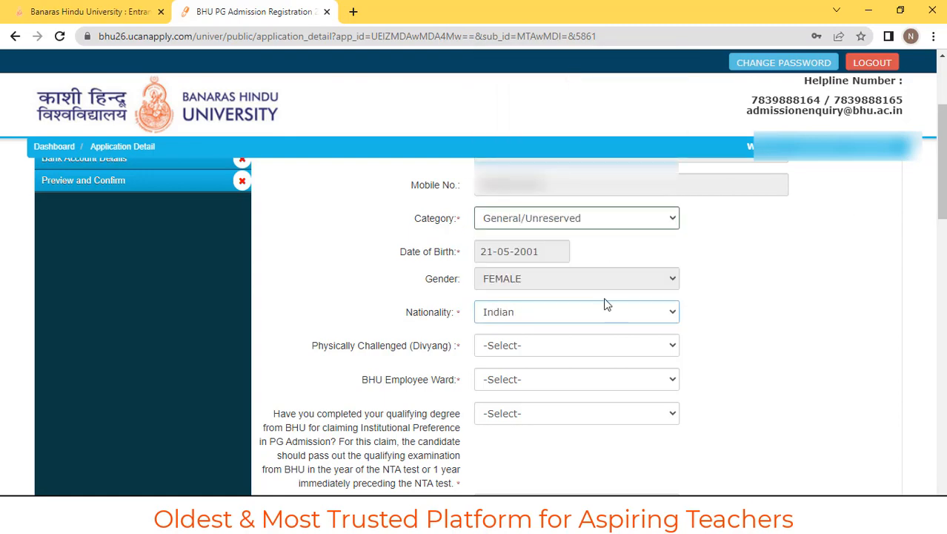
- Answer No for Divyang, BHU Employee Ward and qualifying degree from BHU
left_click(604, 355)
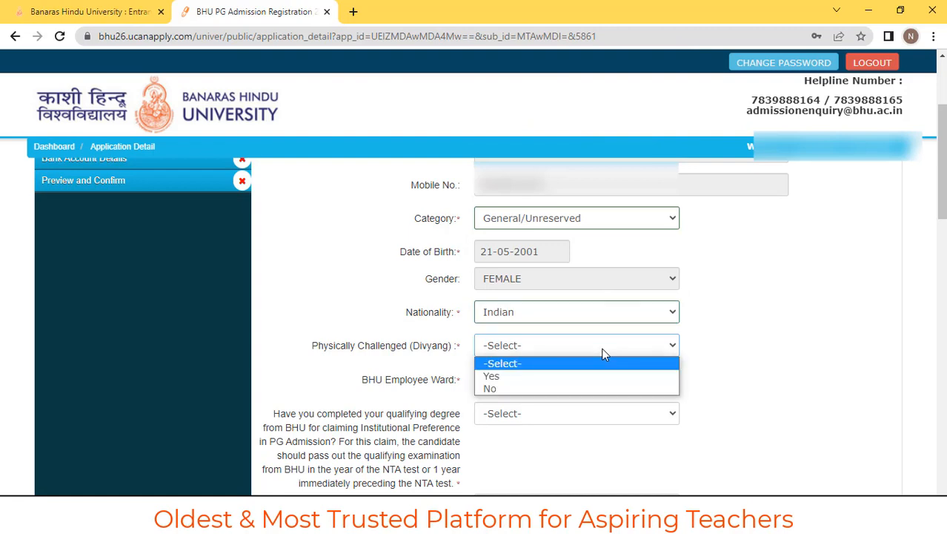
left_click(521, 389)
left_click(521, 386)
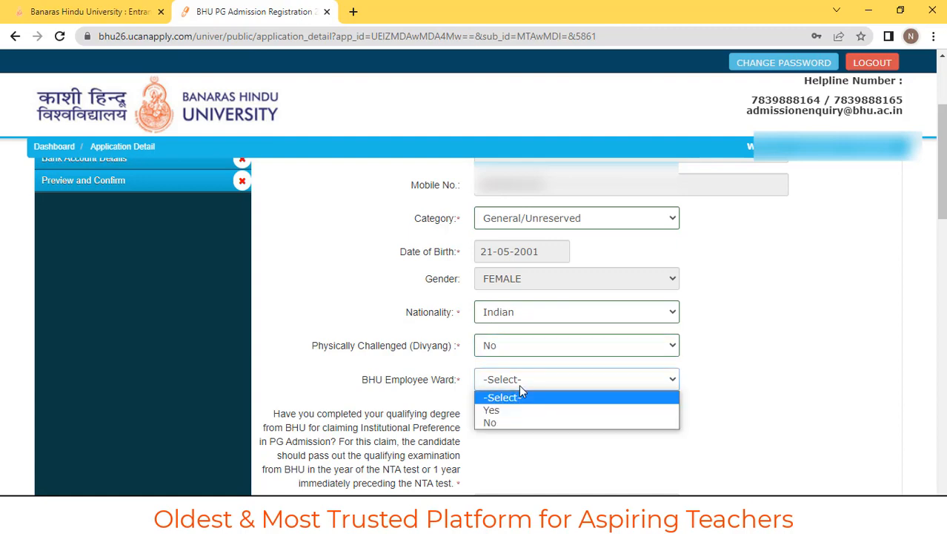
left_click(492, 423)
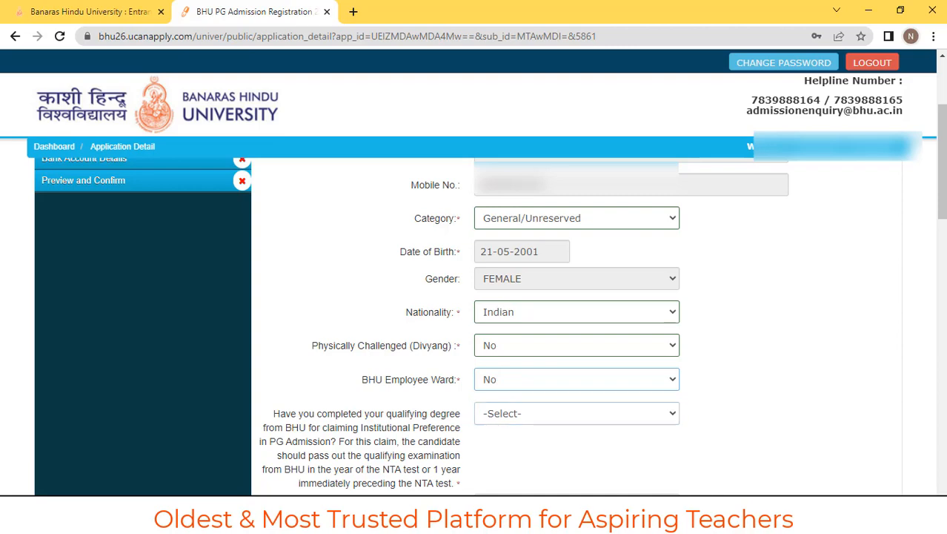
scroll(492, 427, "down", 2)
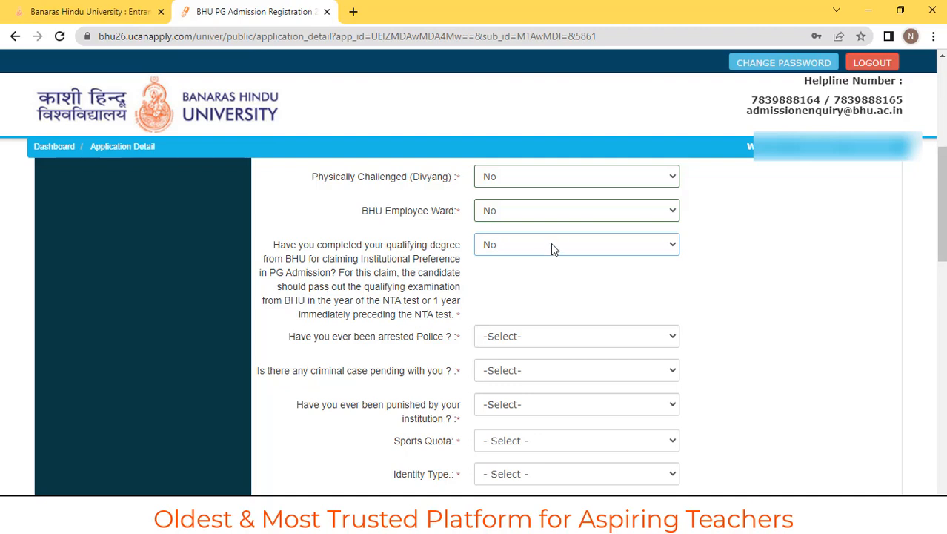
left_click(552, 246)
left_click(509, 275)
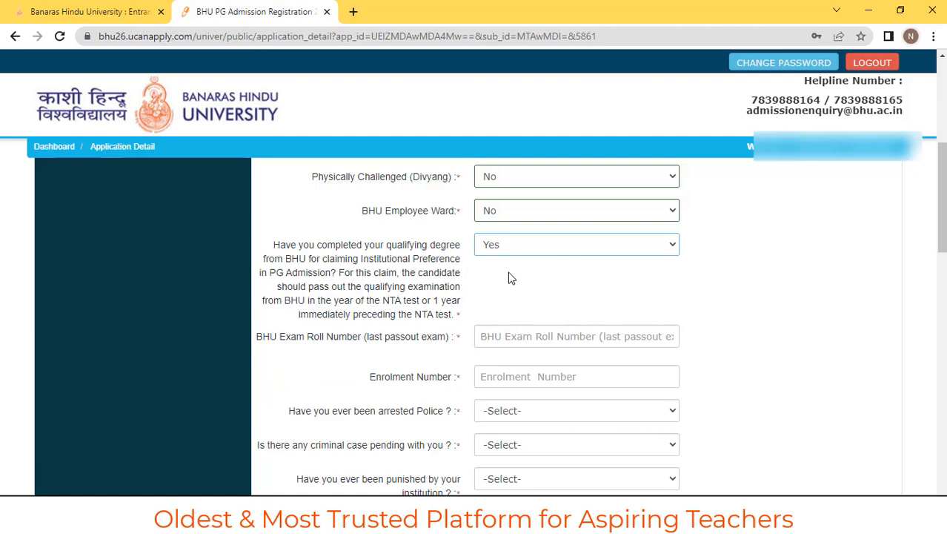
left_click(523, 252)
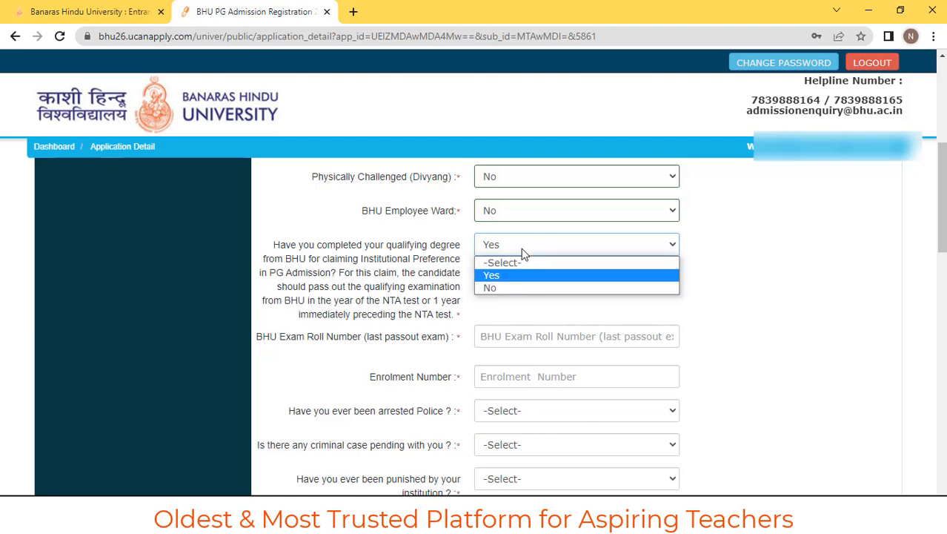
left_click(498, 289)
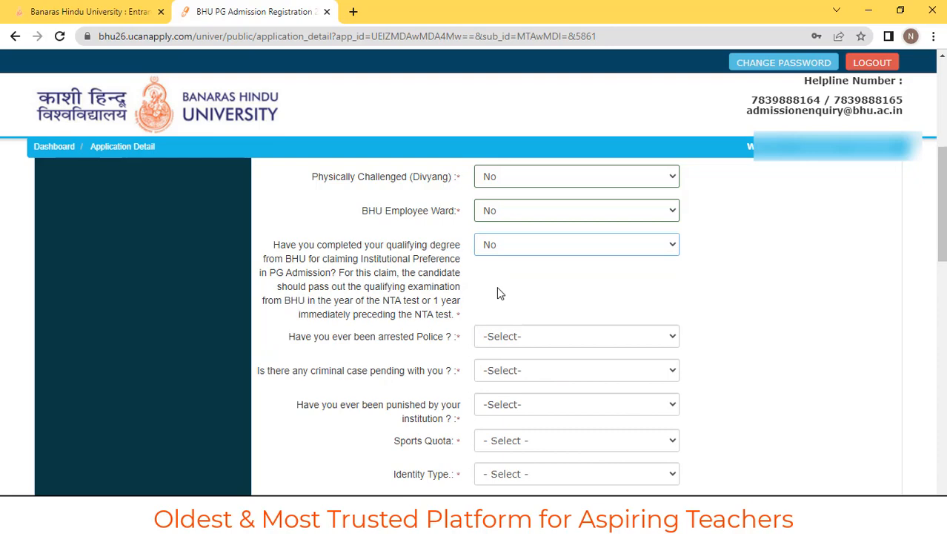
- Answer No for arrested, pending criminal case, institutional punishment and Sports Quota
scroll(603, 279, "down", 2)
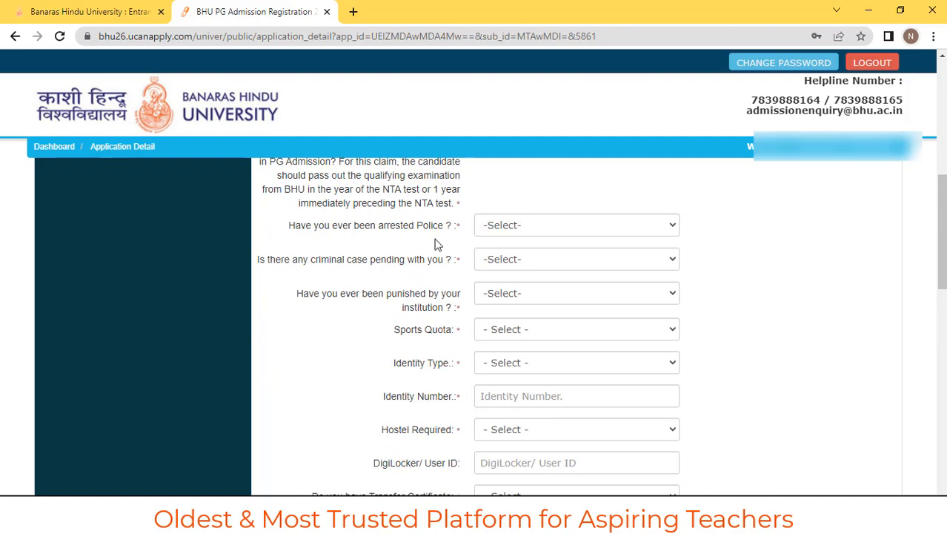
left_click(541, 229)
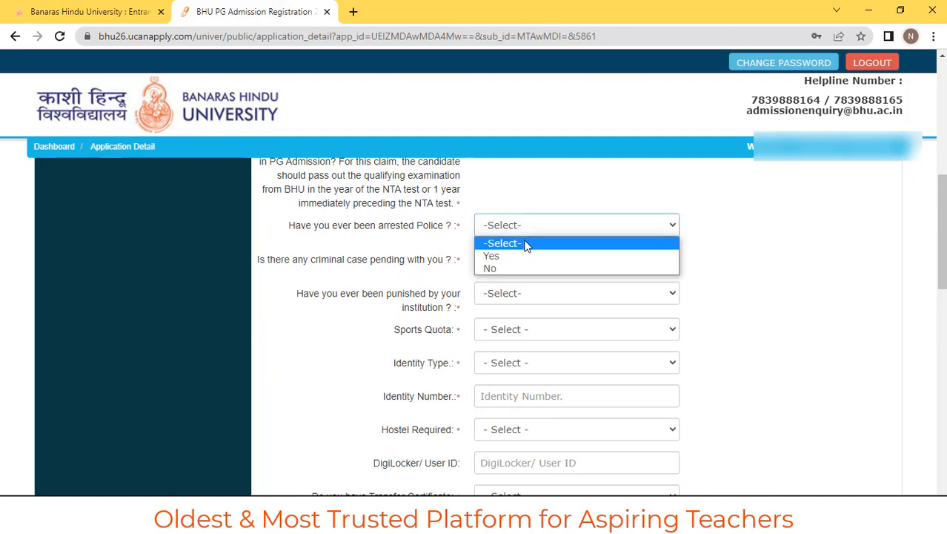
left_click(492, 269)
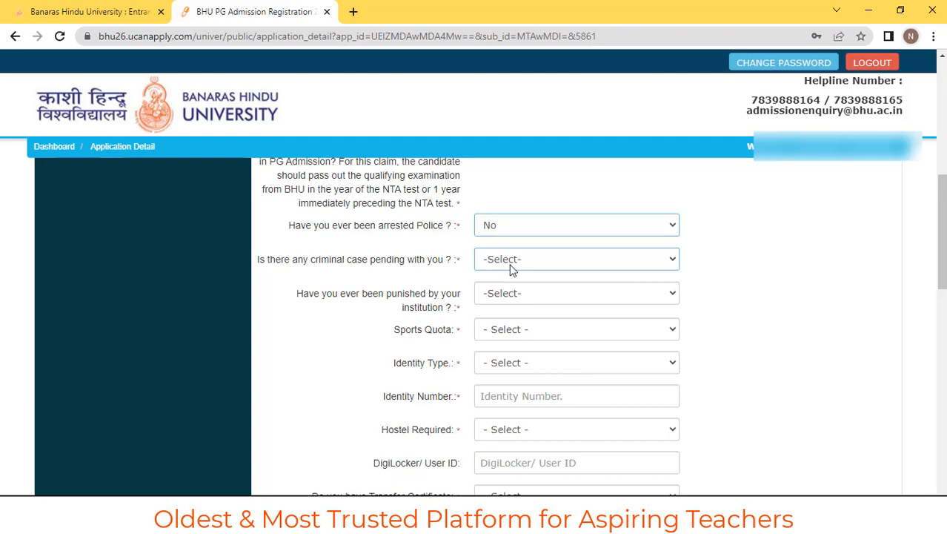
left_click(512, 268)
left_click(489, 304)
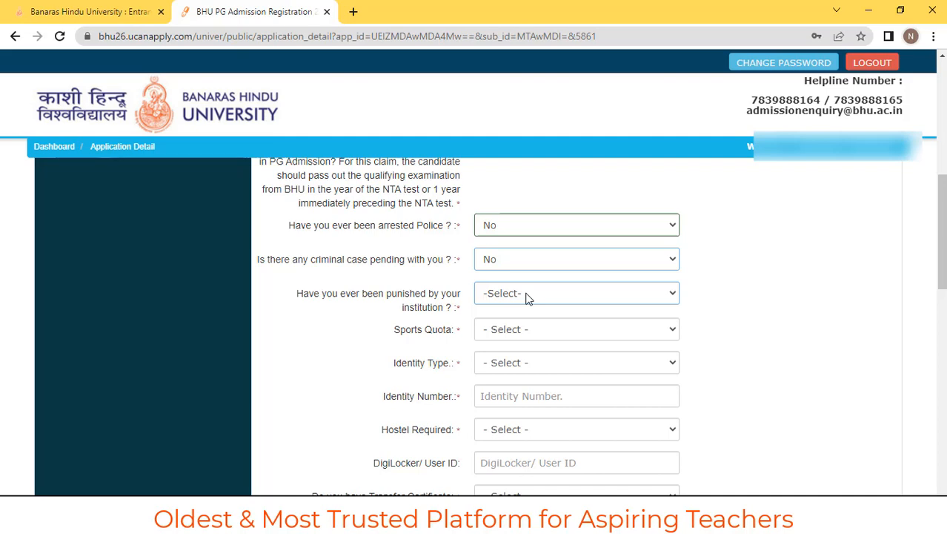
left_click(528, 295)
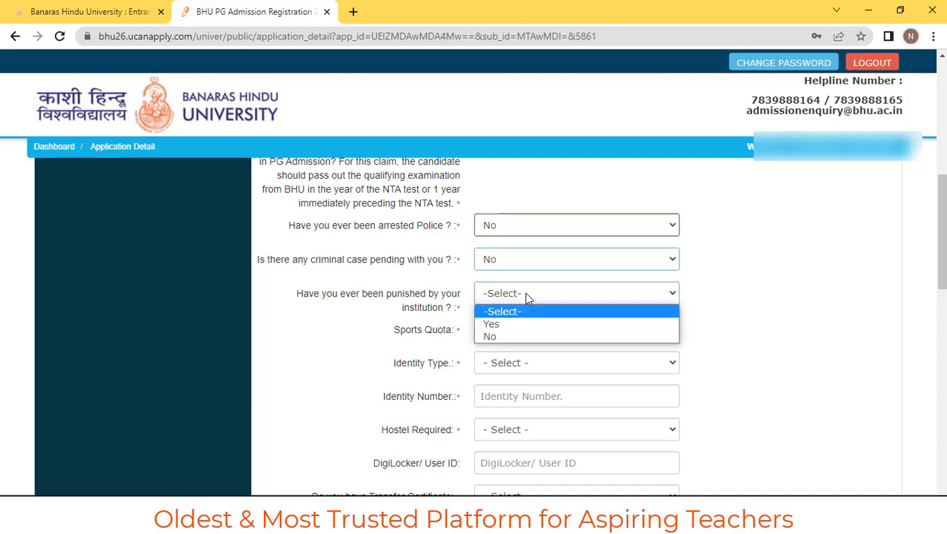
left_click(508, 340)
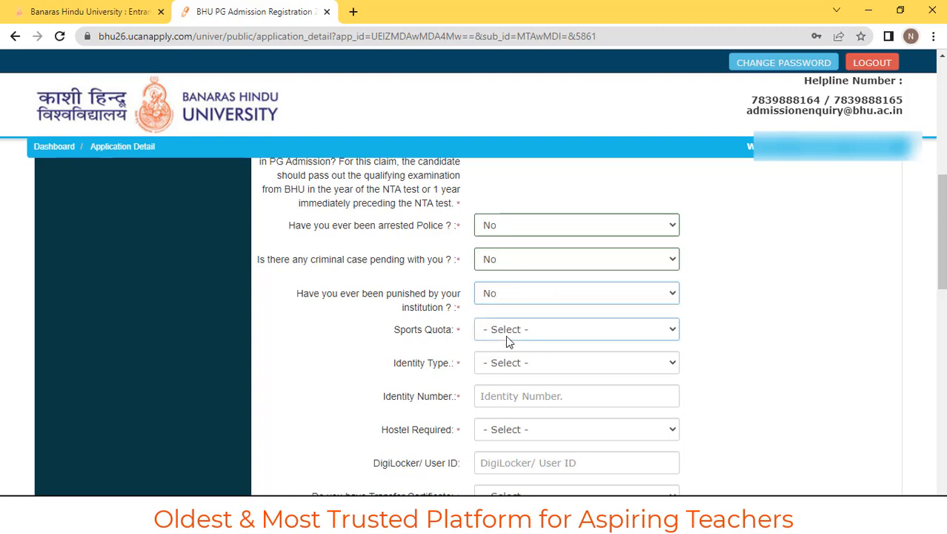
left_click(508, 340)
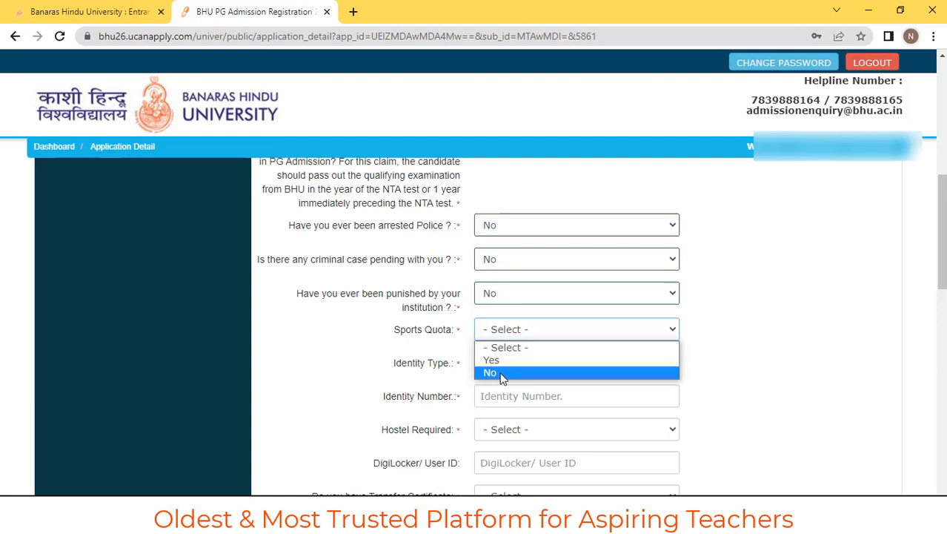
left_click(501, 372)
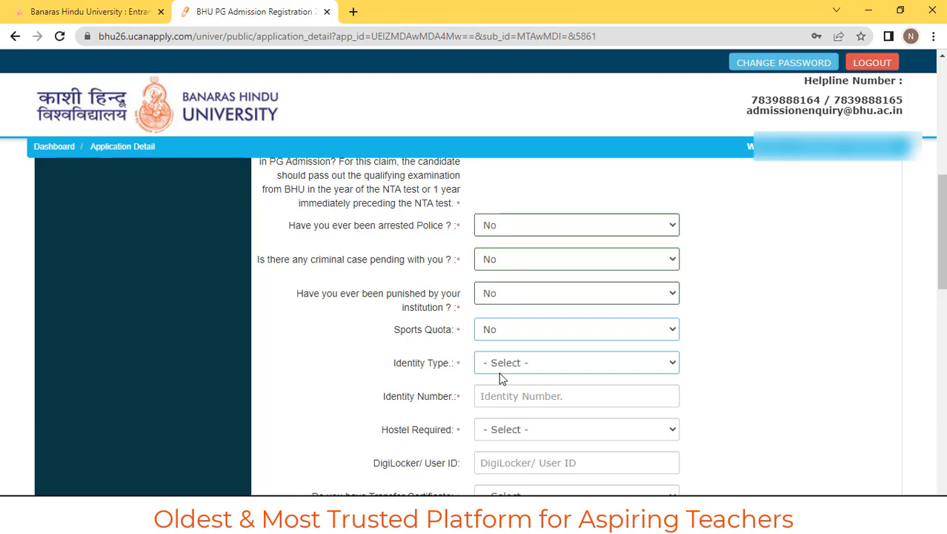
- Set Identity Type to 'Any Other Valid Govt identity with photograph'
scroll(501, 378, "down", 3)
left_click(646, 253)
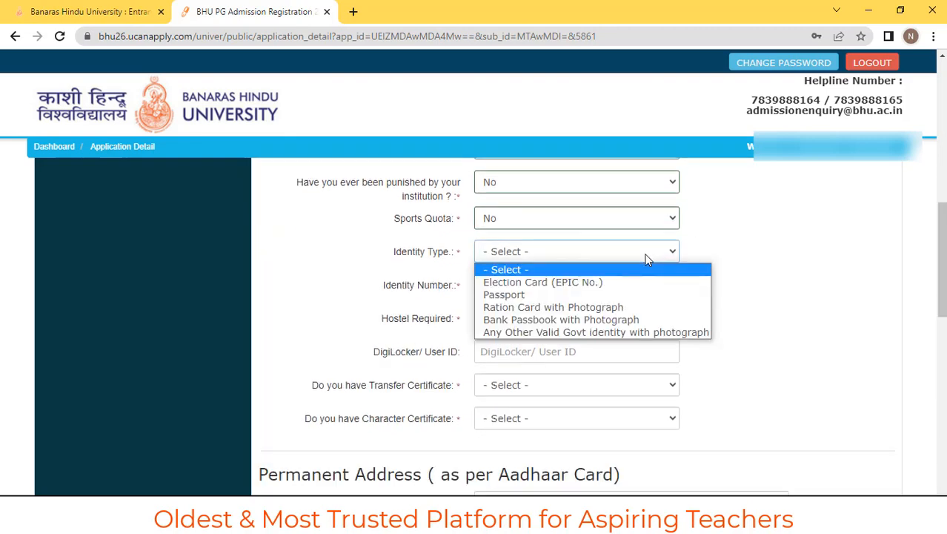
left_click(619, 334)
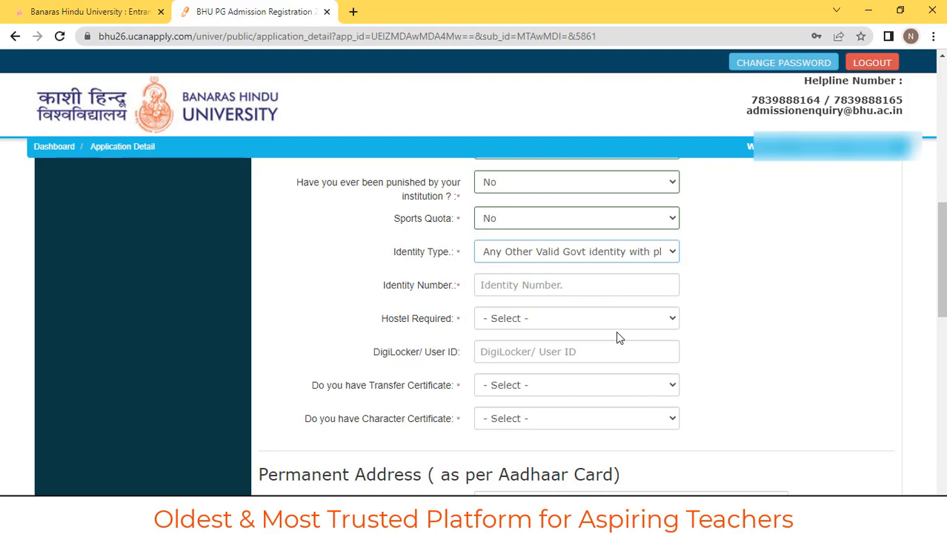
left_click(554, 289)
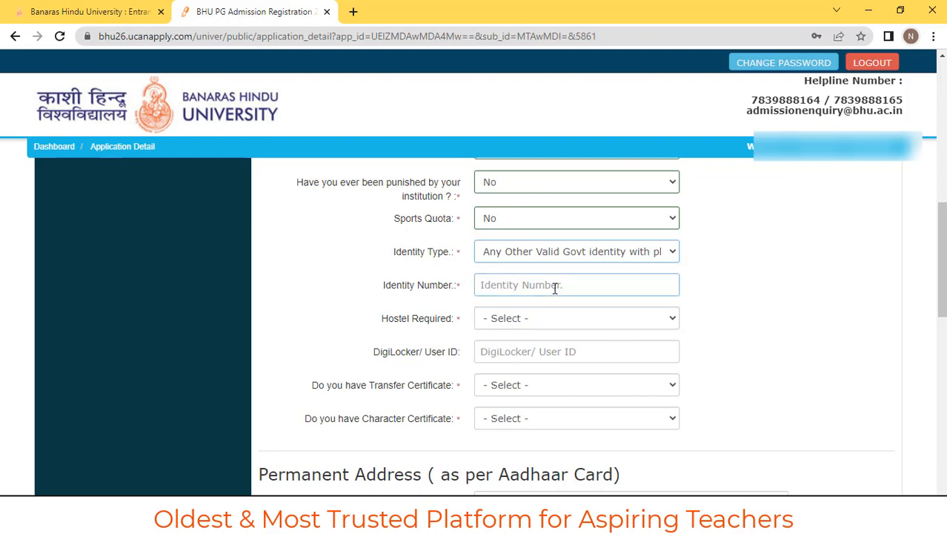
left_click(565, 254)
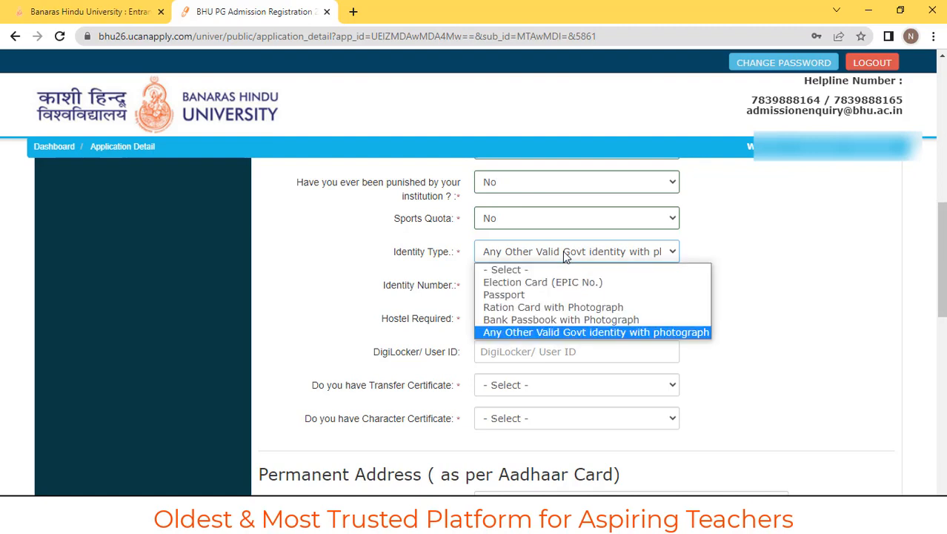
left_click(518, 333)
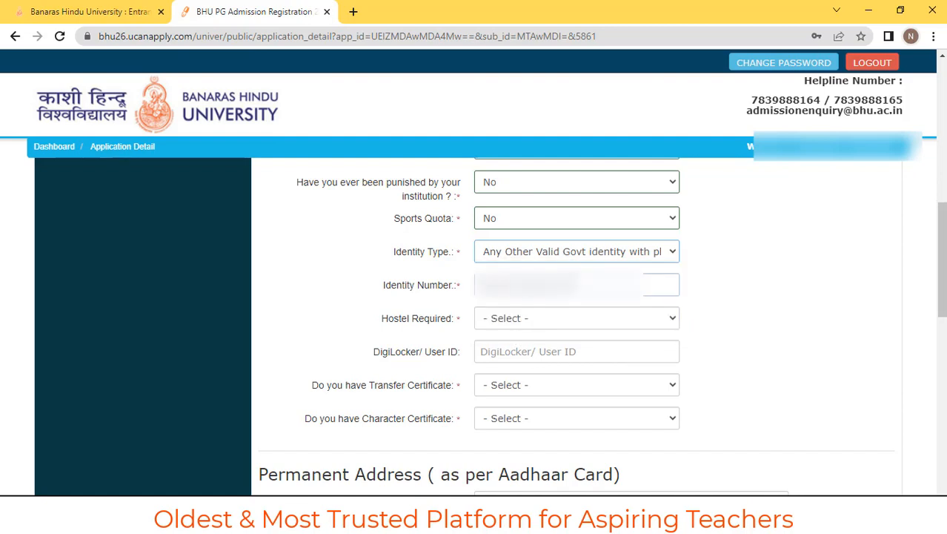
- Enter the applicant's identity number in the Identity Number field
left_click(573, 286)
type("1234")
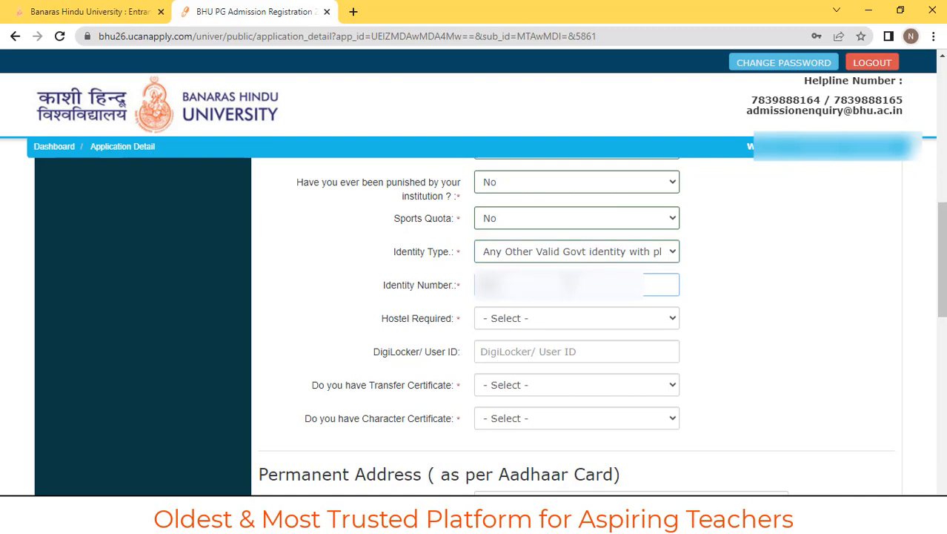
key("BackSpace")
key("BackSpace")
type("1")
type("*****")
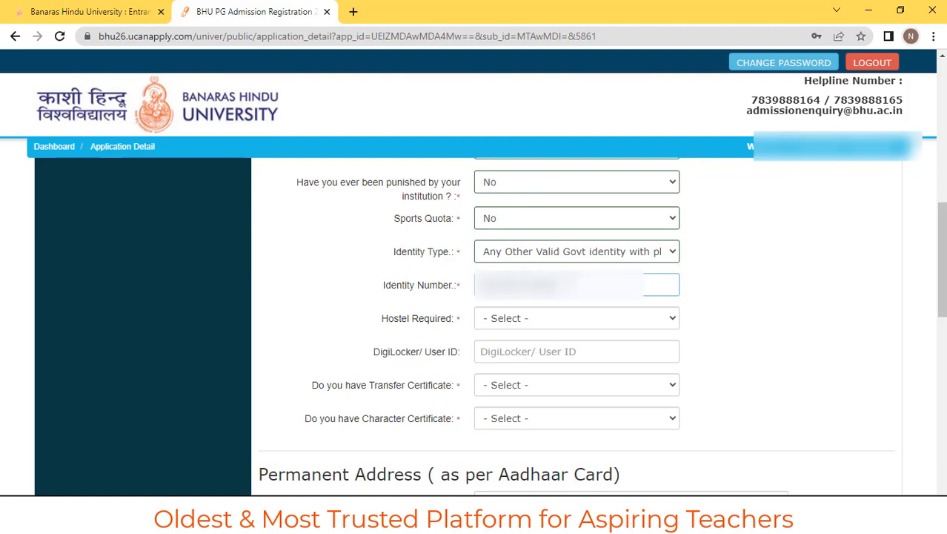
- Set Hostel Required to Yes
left_click(545, 325)
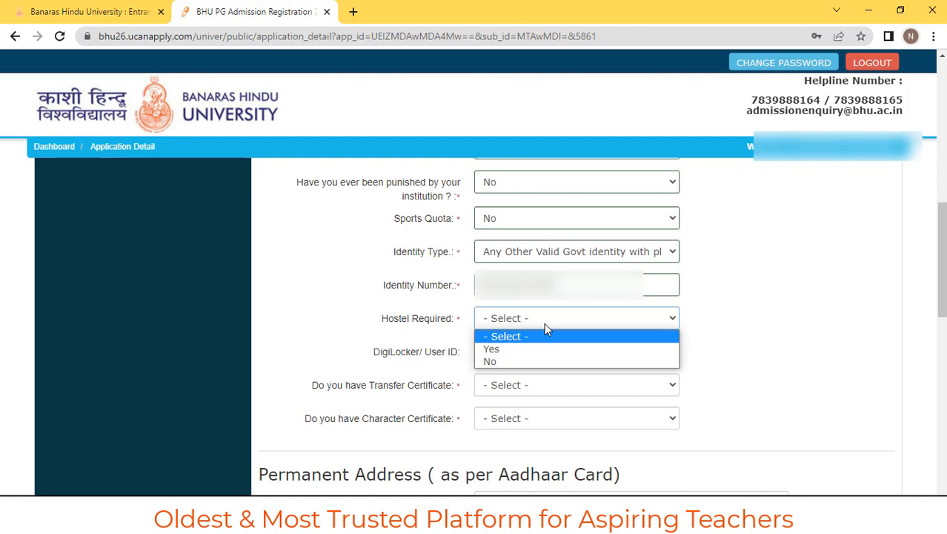
left_click(511, 349)
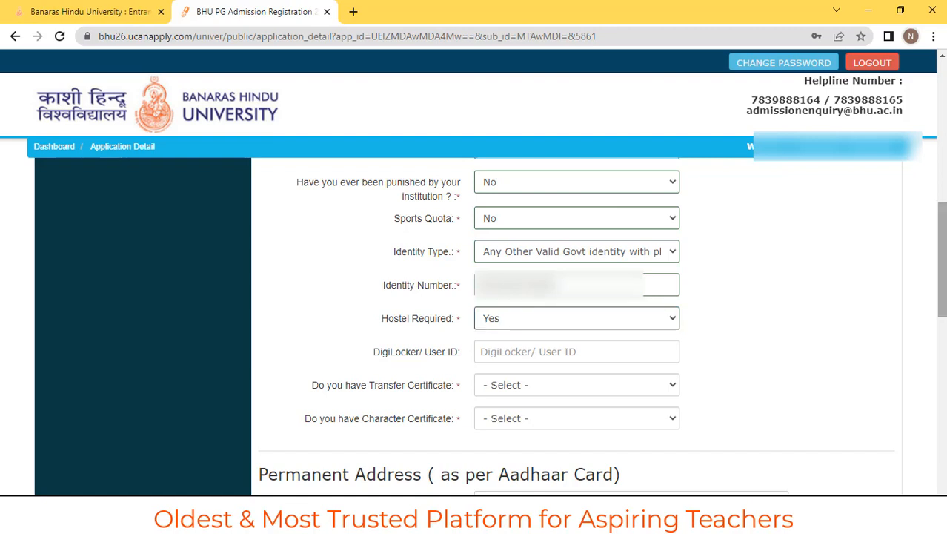
scroll(941, 267, "down", 1)
left_click(496, 272)
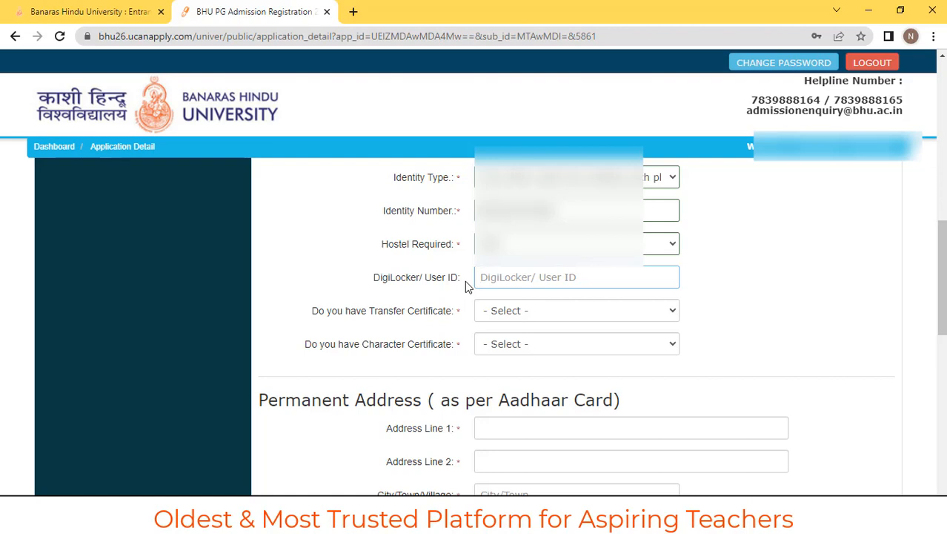
- Set Transfer Certificate to Yes and Character Certificate to No
scroll(740, 272, "down", 1)
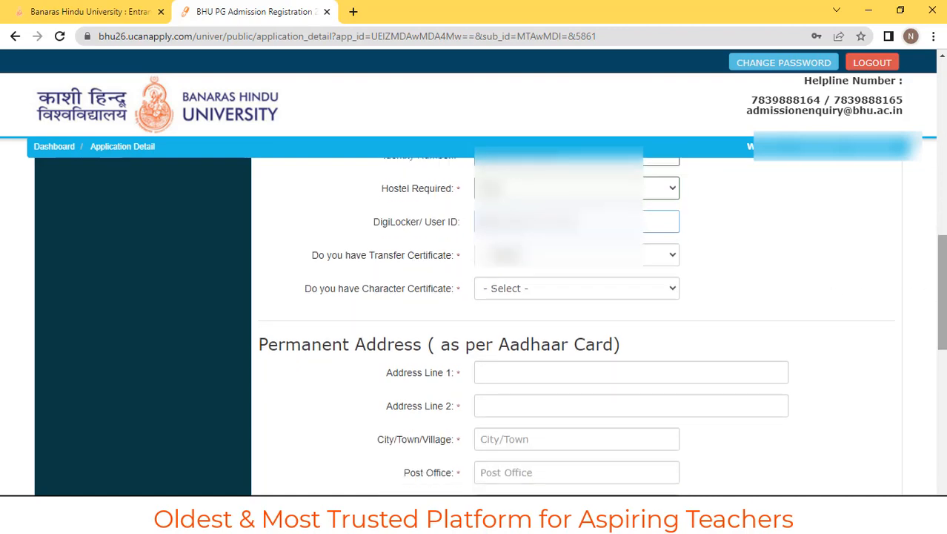
left_click(664, 261)
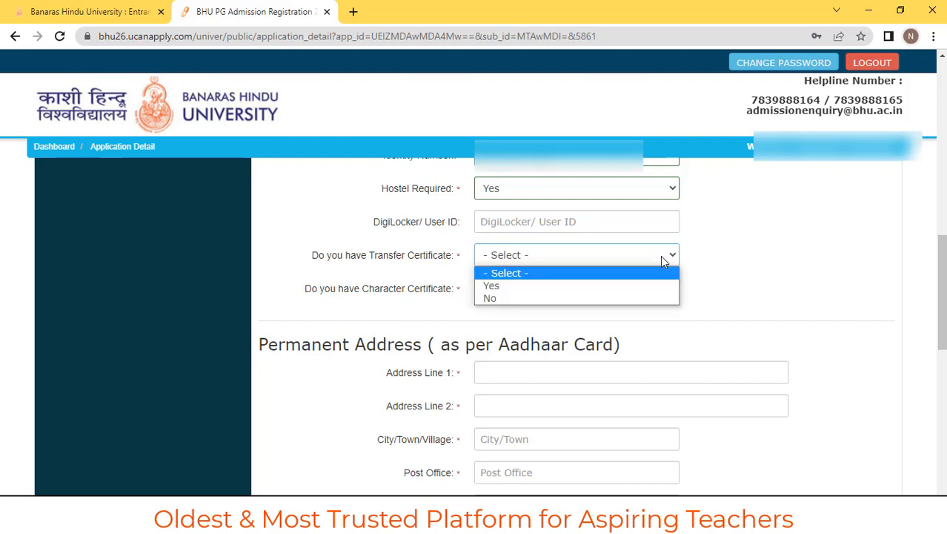
left_click(522, 286)
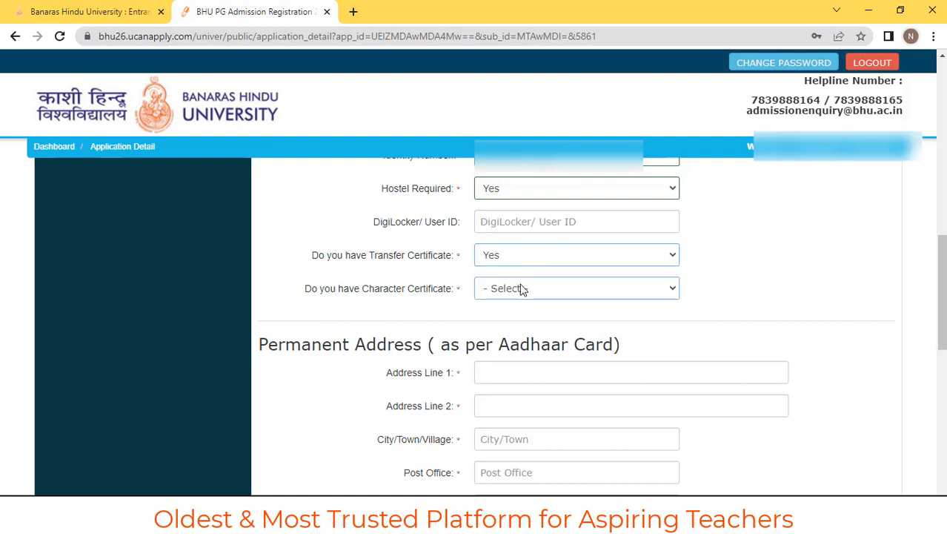
left_click(522, 289)
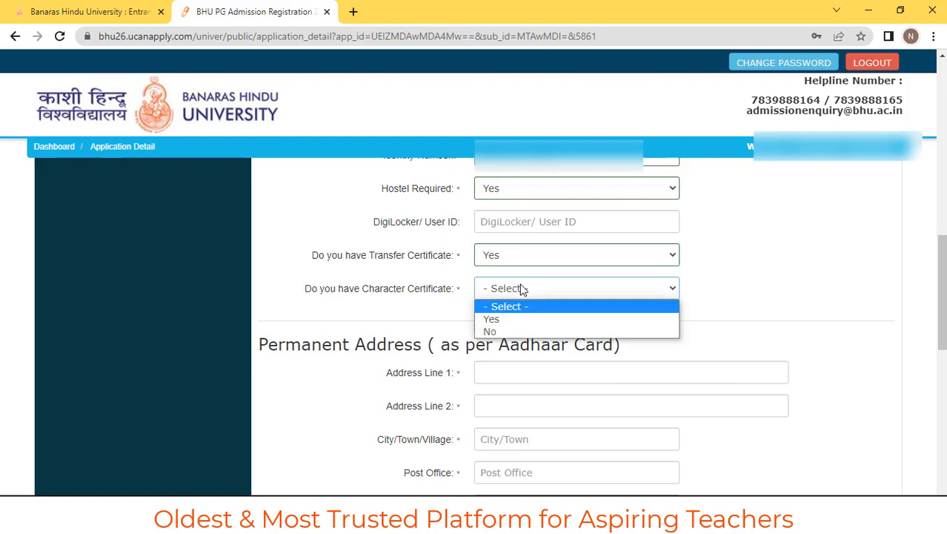
left_click(484, 331)
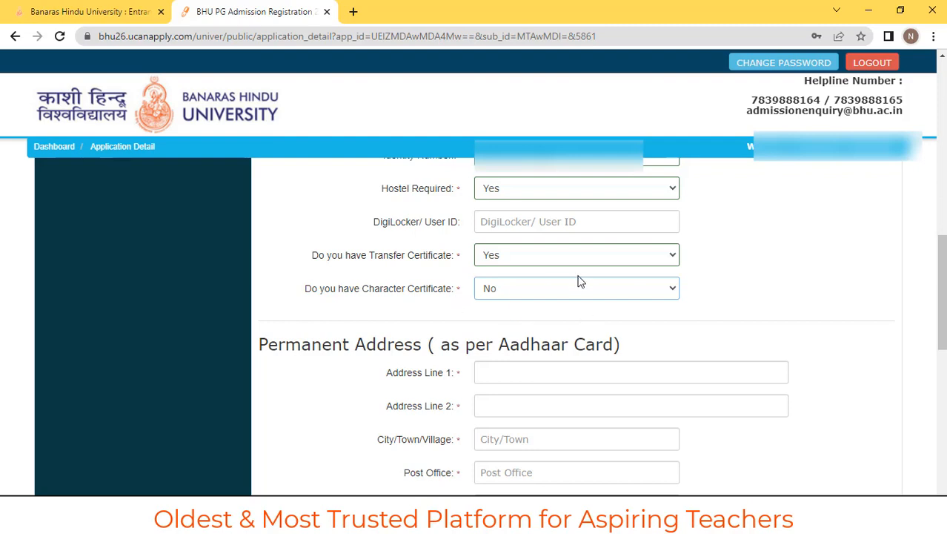
- Fill the permanent and correspondence addresses and save to reach Educational Details
left_click_drag(943, 292, 943, 326)
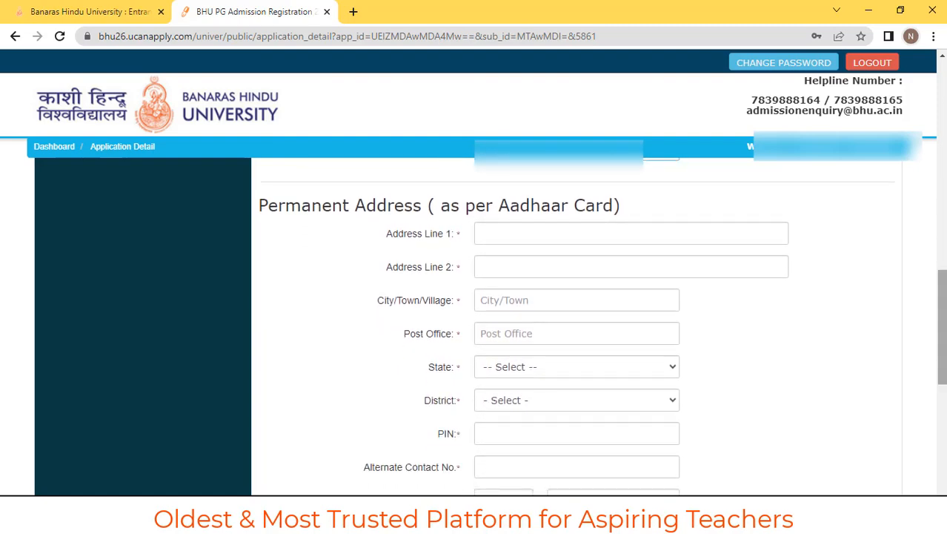
left_click(708, 235)
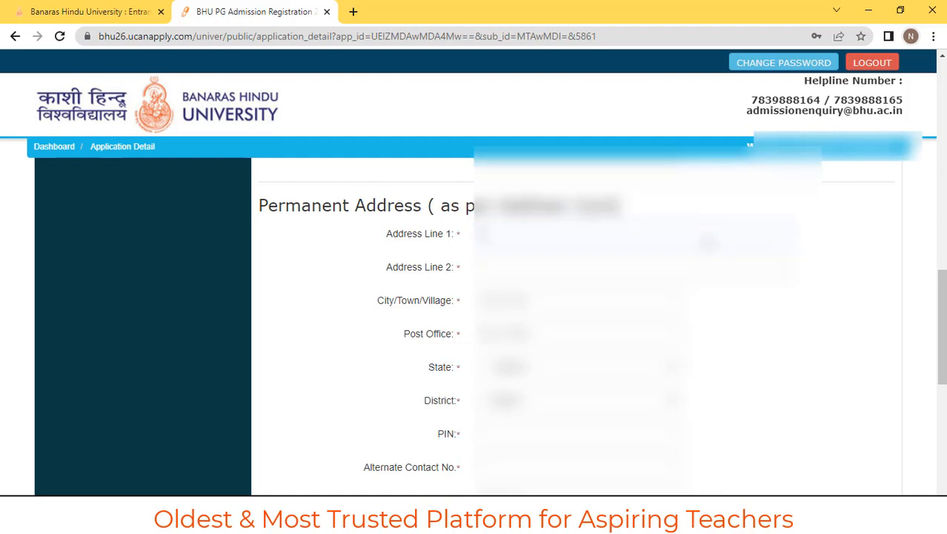
scroll(856, 334, "down", 2)
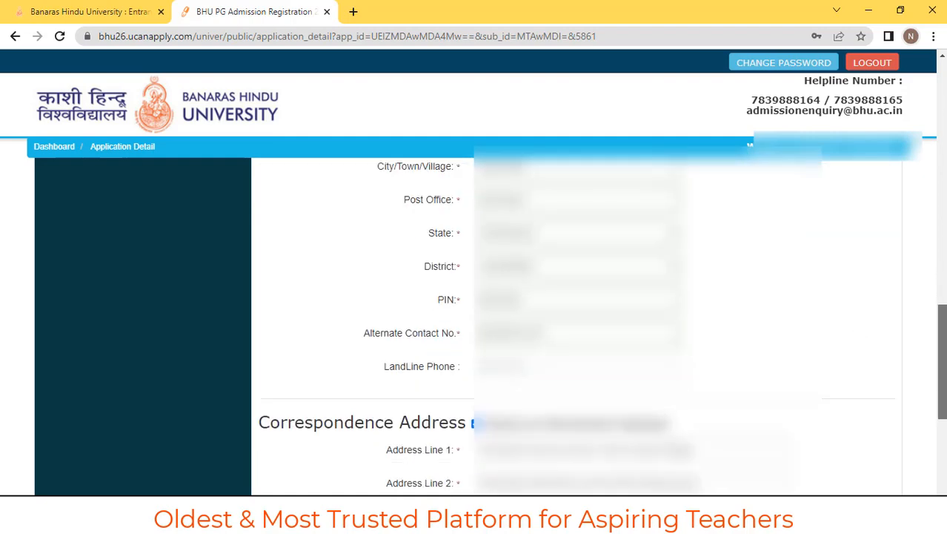
scroll(577, 326, "down", 1)
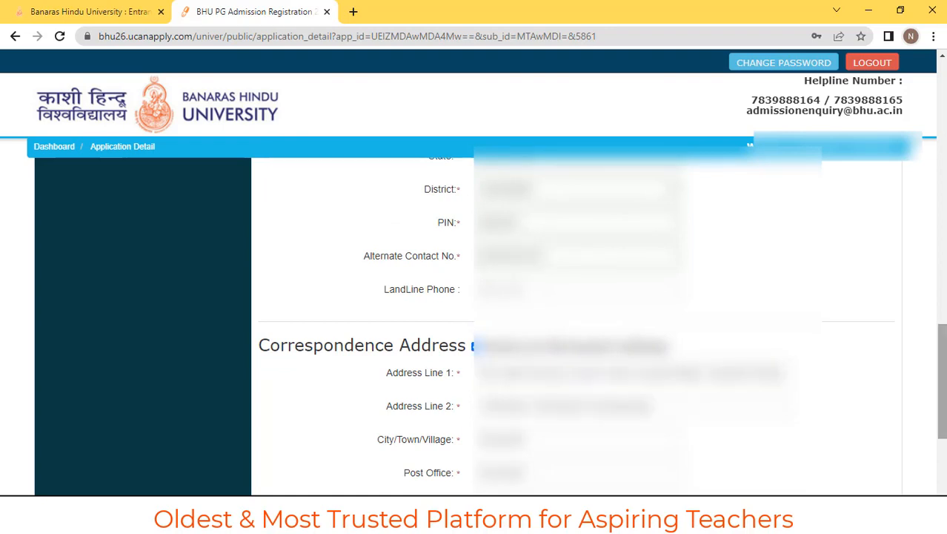
left_click_drag(942, 382, 942, 437)
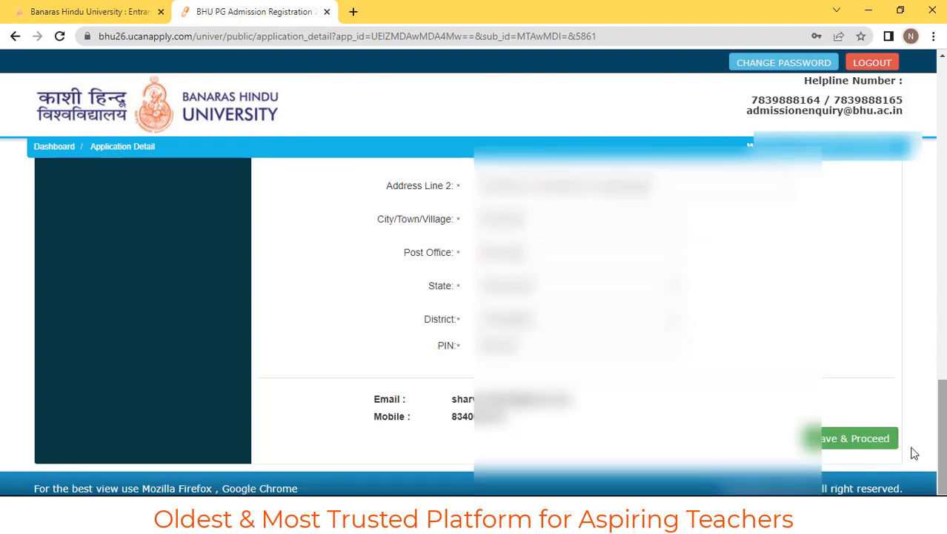
left_click(857, 440)
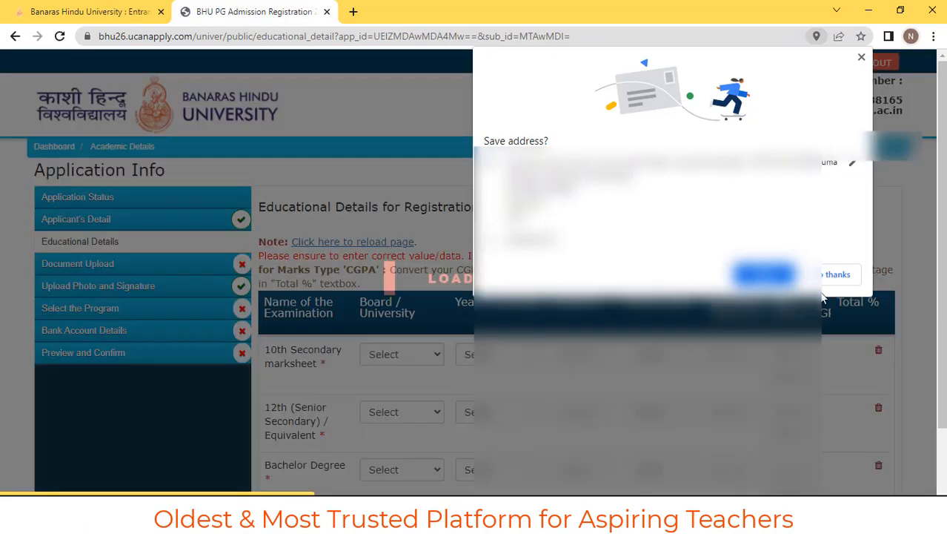
- Decline the browser's save-address prompt and save the 10th, 12th and bachelor's marks
left_click(831, 276)
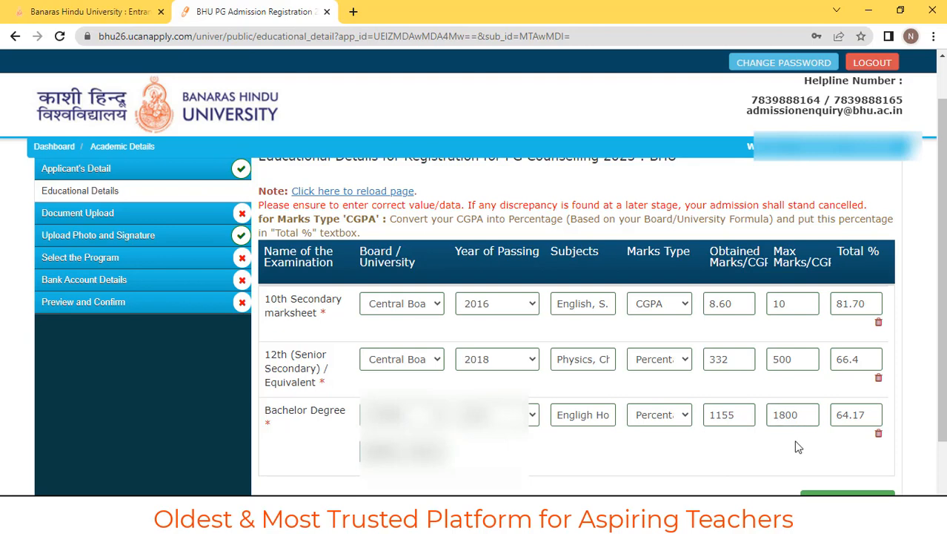
scroll(879, 415, "down", 2)
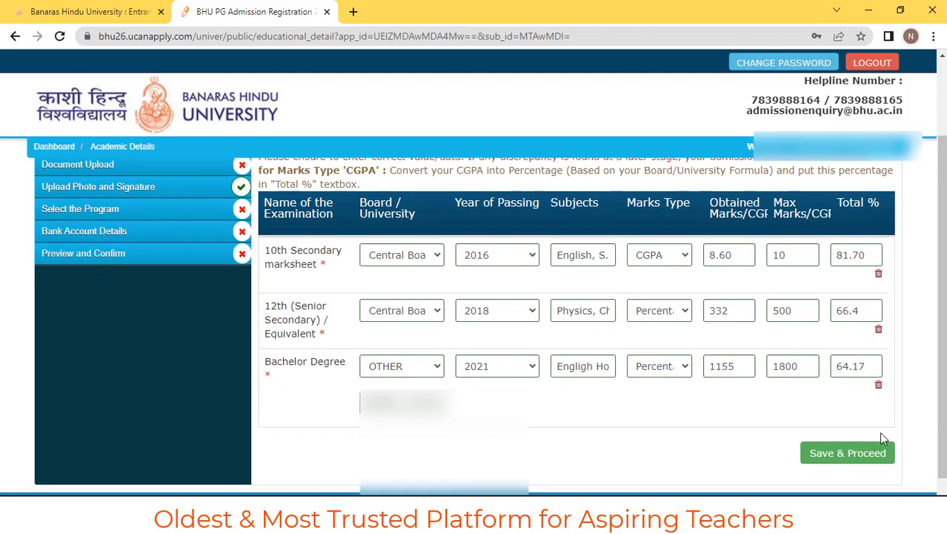
left_click(862, 454)
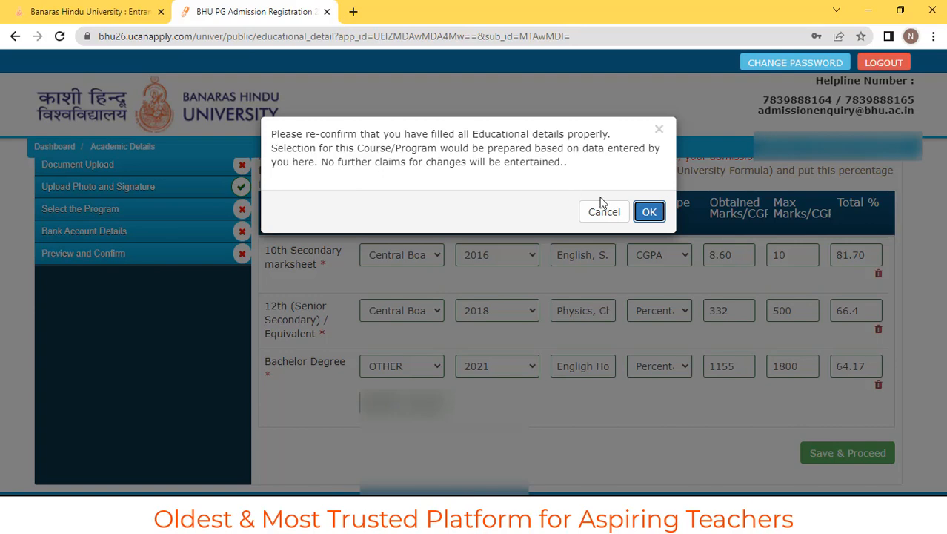
- Confirm the educational details, then save the four uploaded documents and continue
left_click(656, 221)
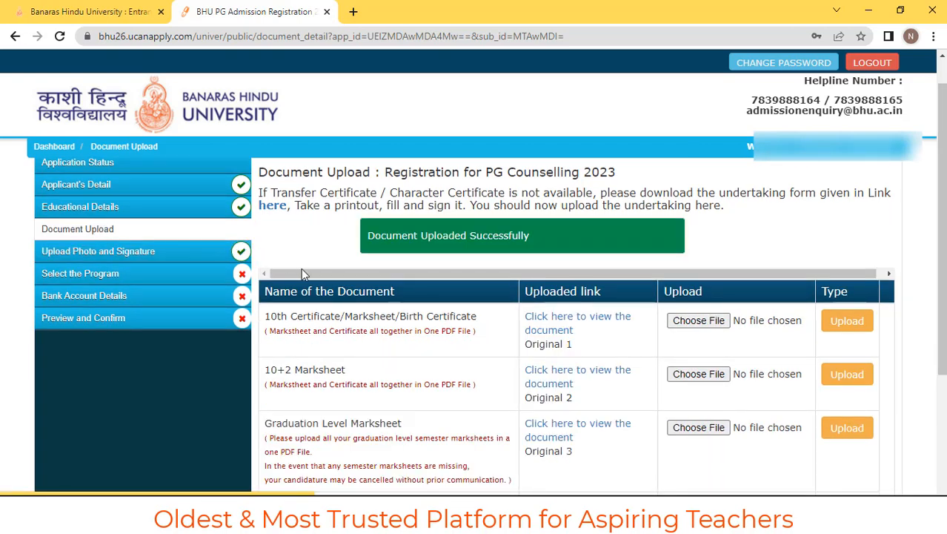
scroll(941, 237, "down", 1)
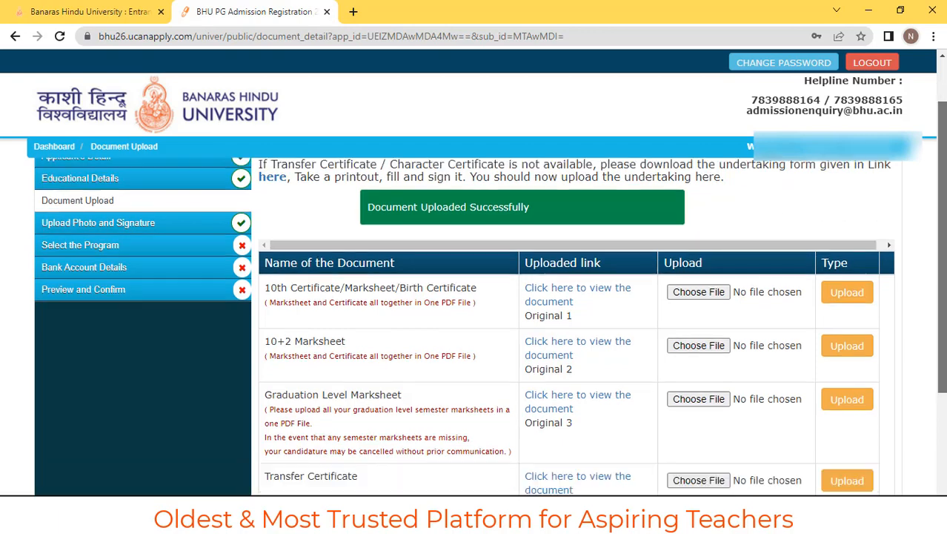
scroll(941, 237, "down", 2)
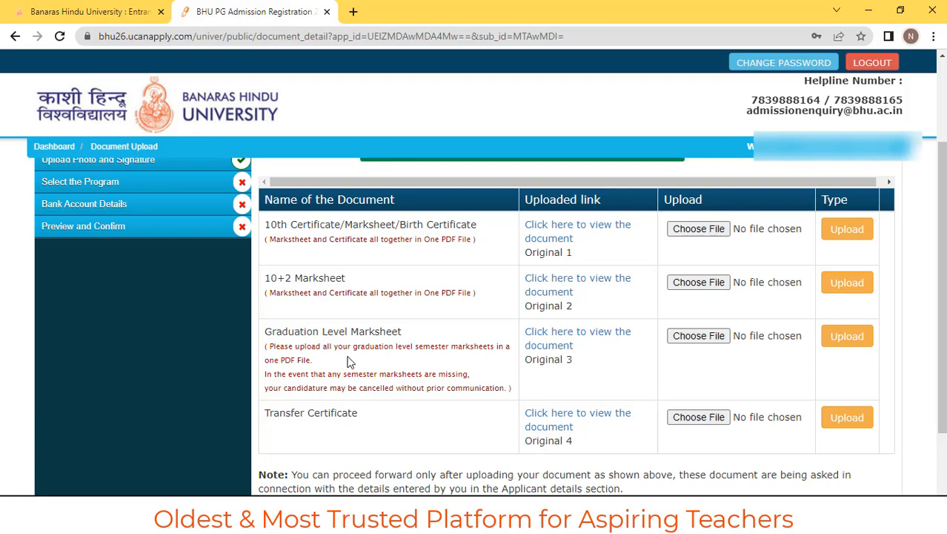
scroll(940, 334, "down", 1)
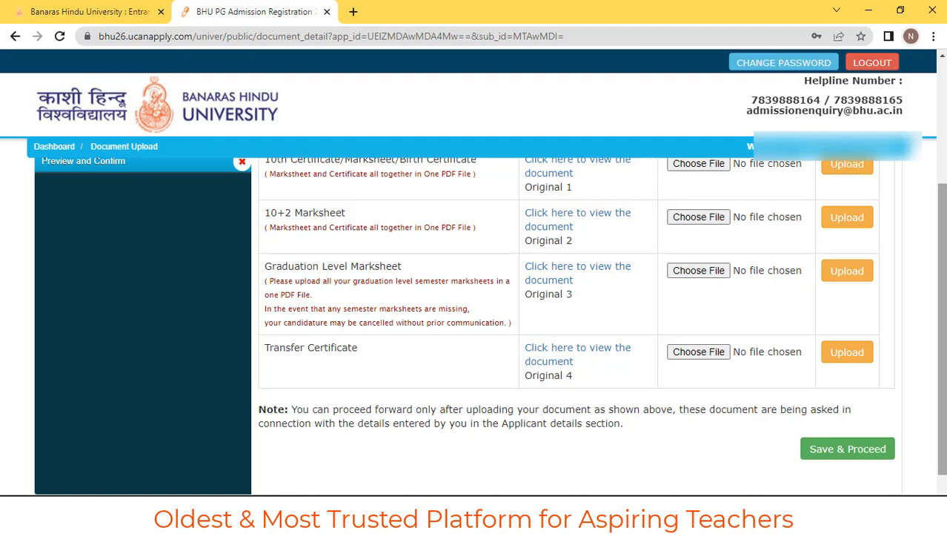
left_click(848, 448)
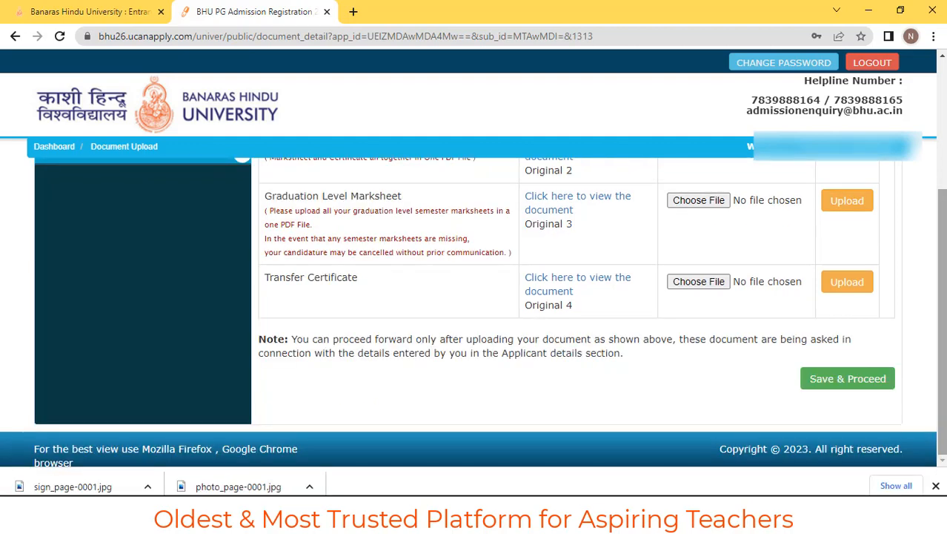
scroll(944, 280, "up", 2)
scroll(944, 293, "down", 2)
left_click(844, 380)
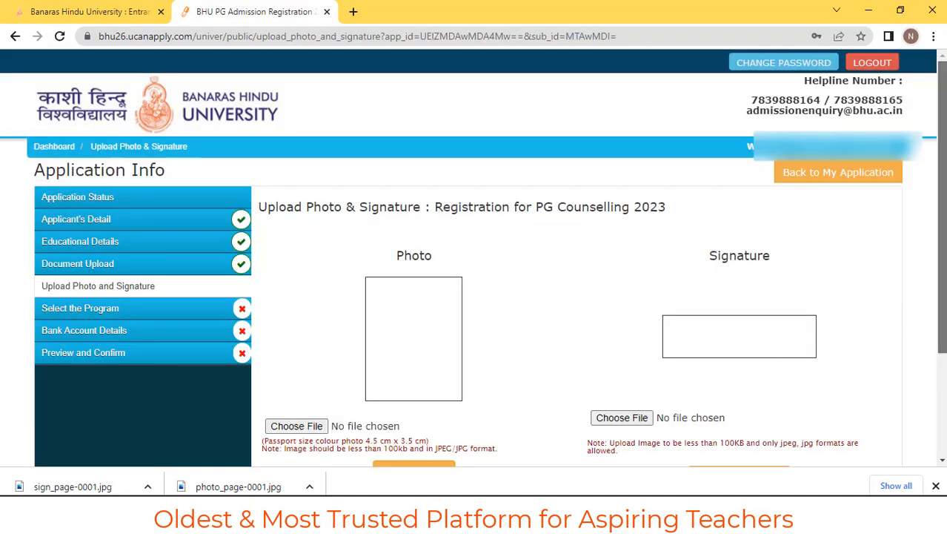
- Upload photo_page-0001 (1) as the applicant's photo
left_click_drag(943, 223, 943, 240)
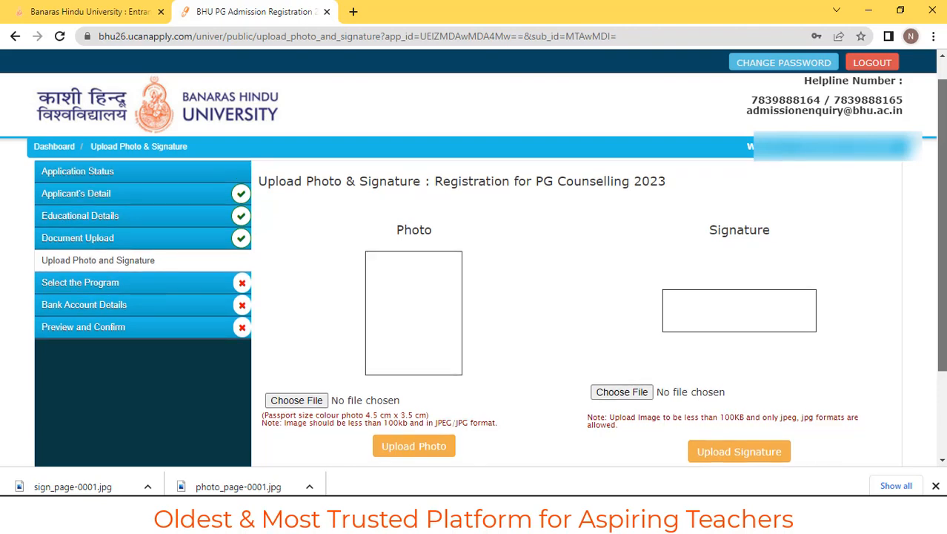
left_click_drag(942, 241, 943, 248)
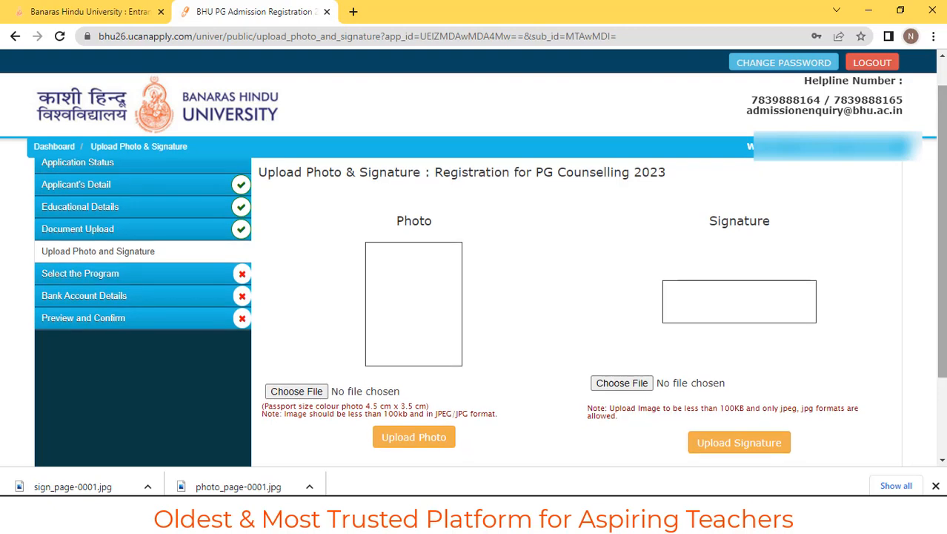
left_click(295, 393)
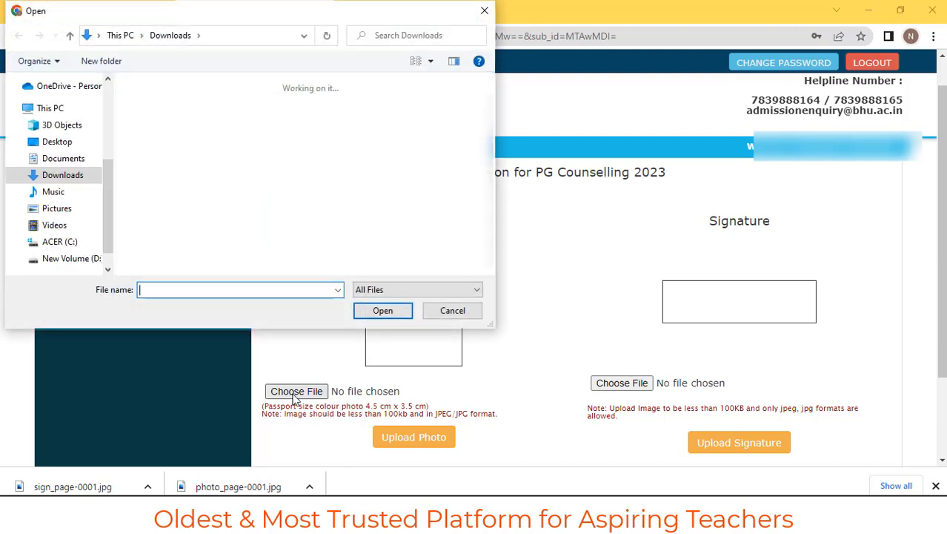
double_click(181, 104)
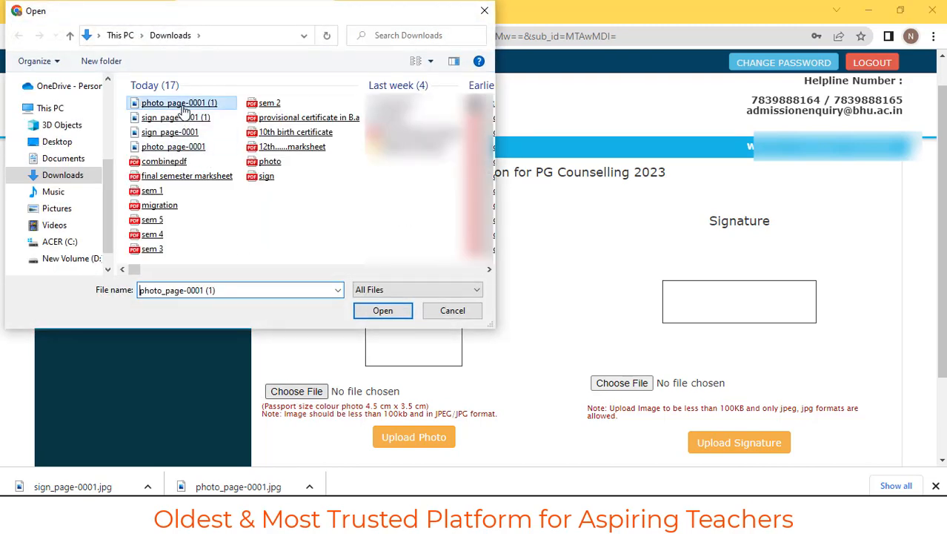
left_click(413, 439)
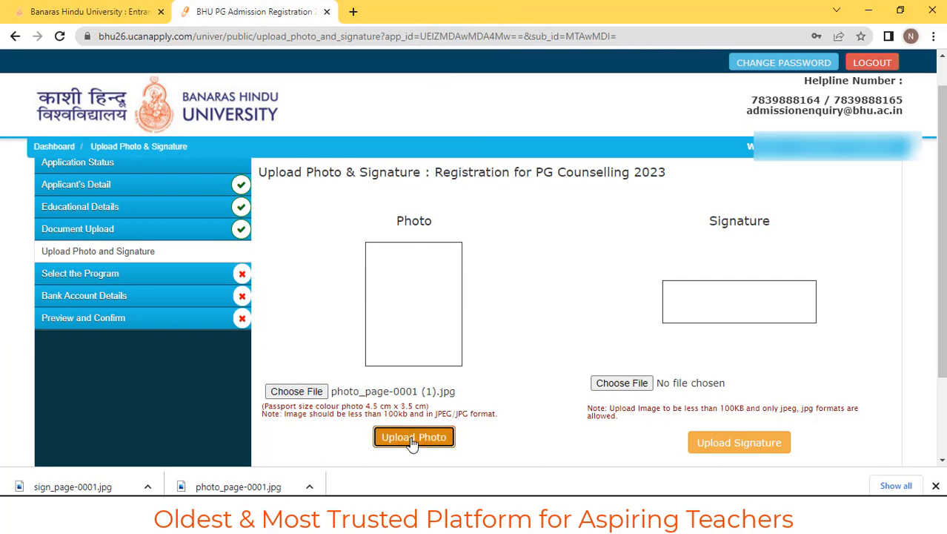
- Upload sign_page-0001 (1) as the applicant's signature
left_click(612, 385)
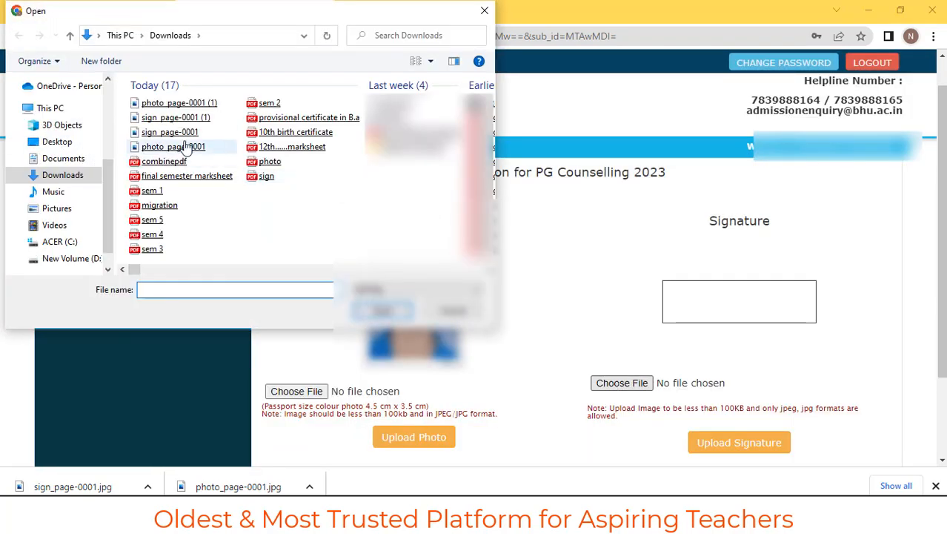
double_click(185, 119)
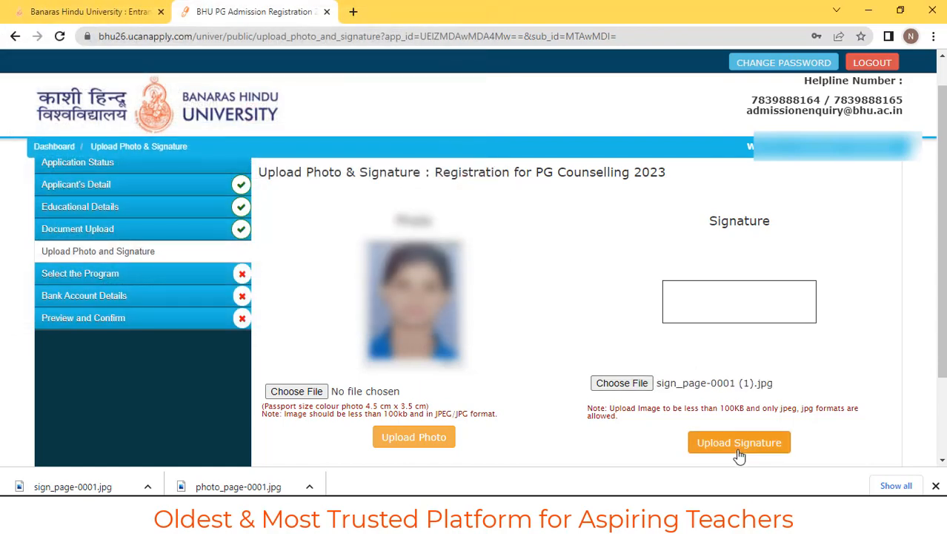
left_click(737, 450)
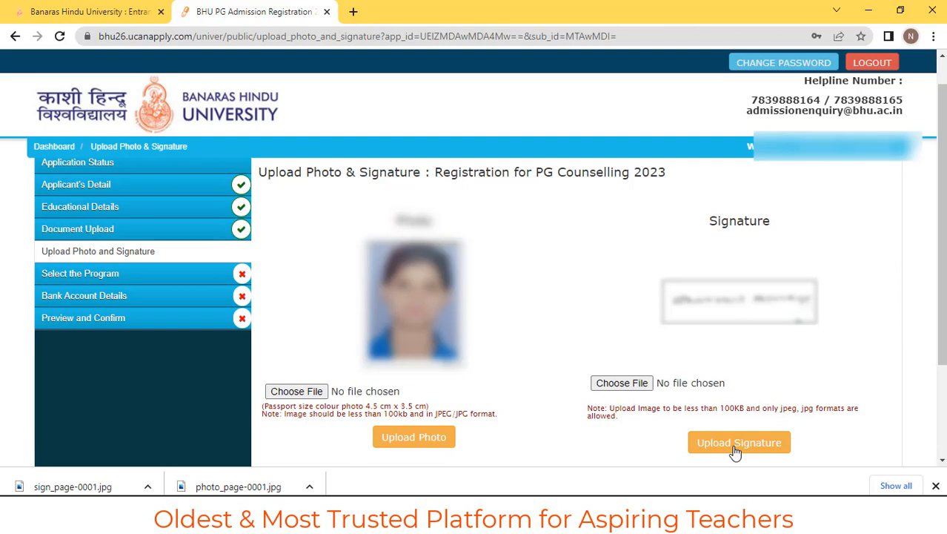
scroll(736, 452, "down", 2)
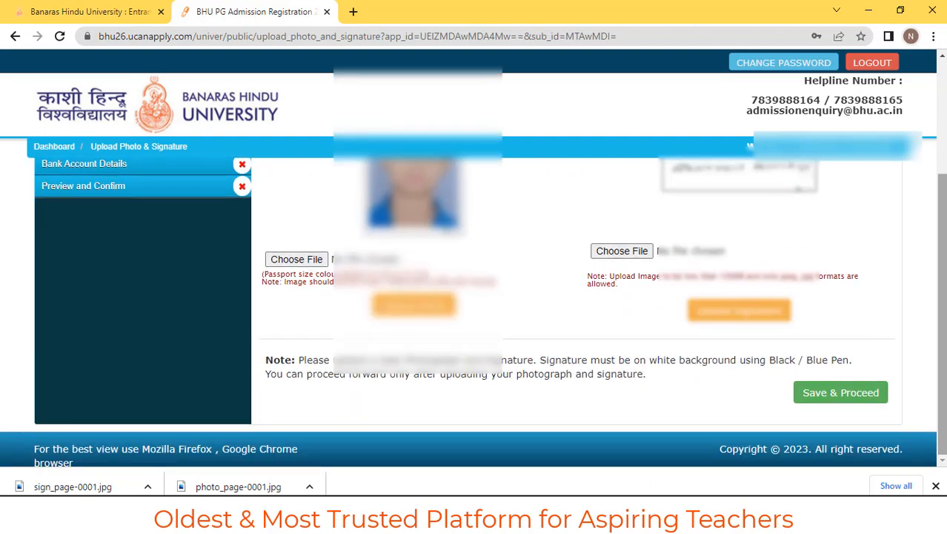
- Save the photo and signature step and scroll the PG programme list to the B.Ed. rows
left_click(824, 400)
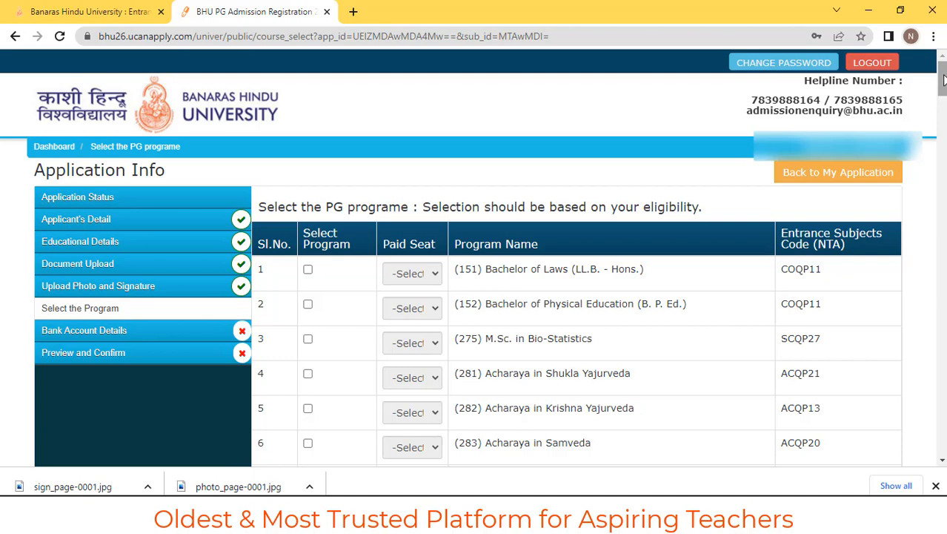
mouse_move(943, 79)
left_mouse_down()
mouse_move(943, 97)
mouse_move(944, 74)
left_mouse_up()
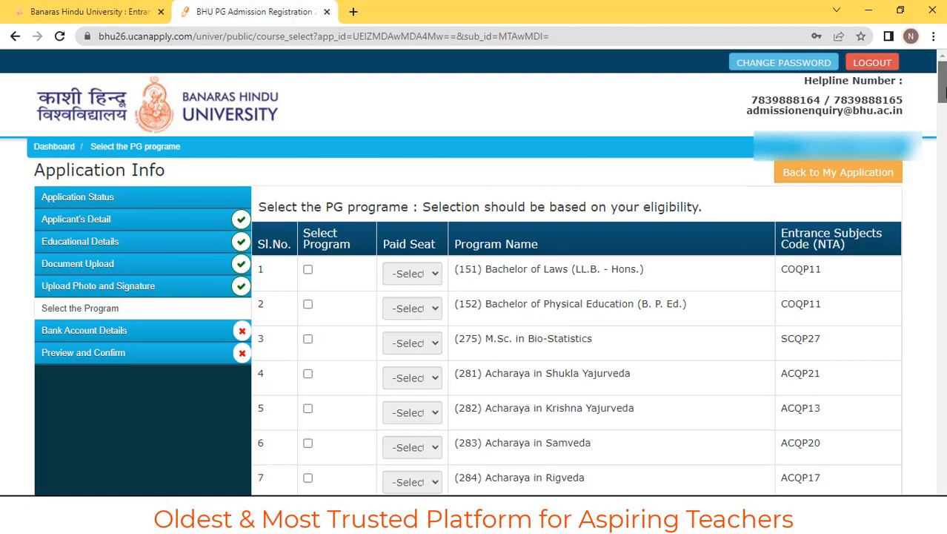
mouse_move(942, 78)
left_mouse_down()
mouse_move(945, 495)
mouse_move(945, 74)
left_mouse_up()
left_click_drag(711, 212, 561, 202)
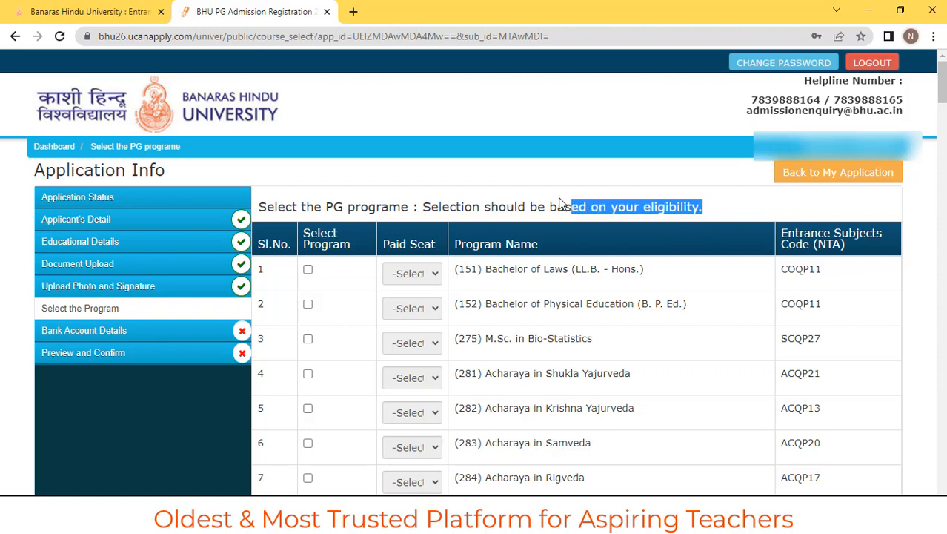
left_click(699, 210)
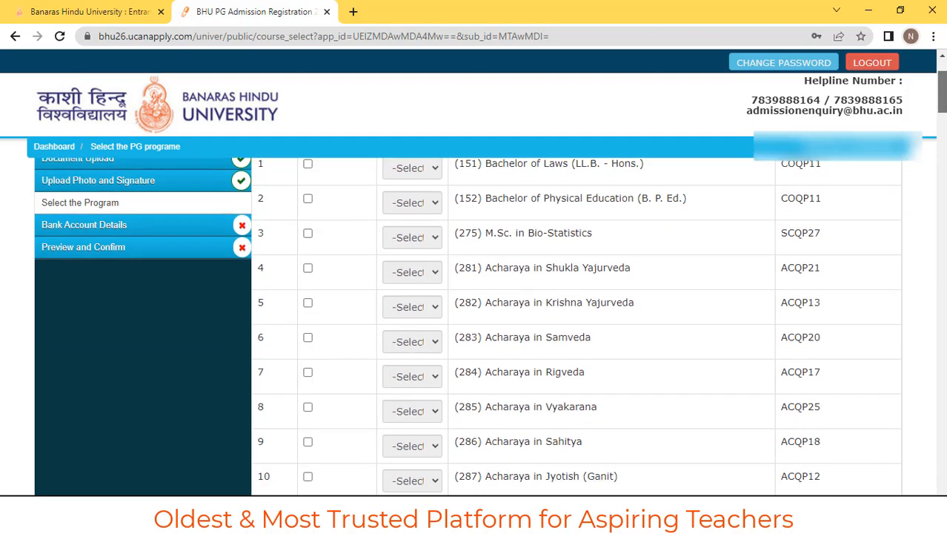
scroll(942, 85, "down", 2)
scroll(941, 85, "down", 8)
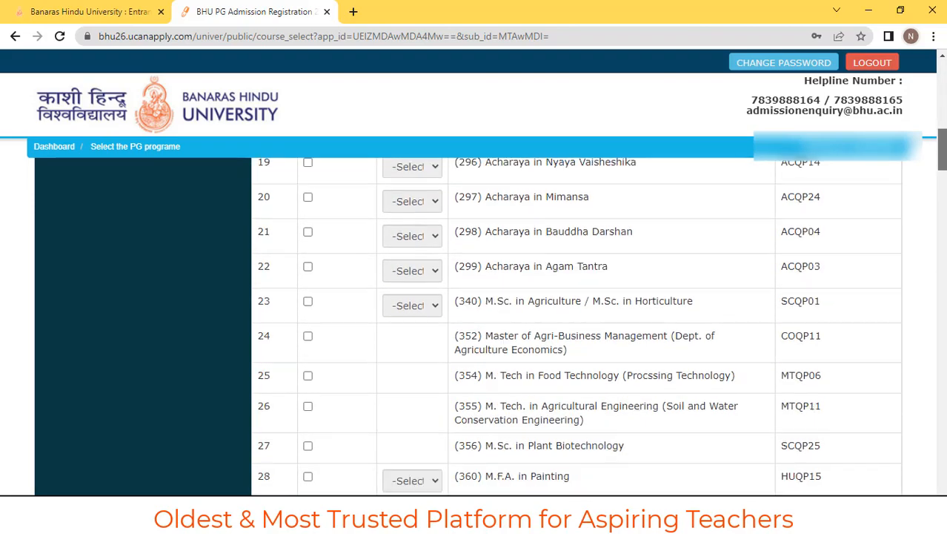
left_click_drag(942, 150, 944, 393)
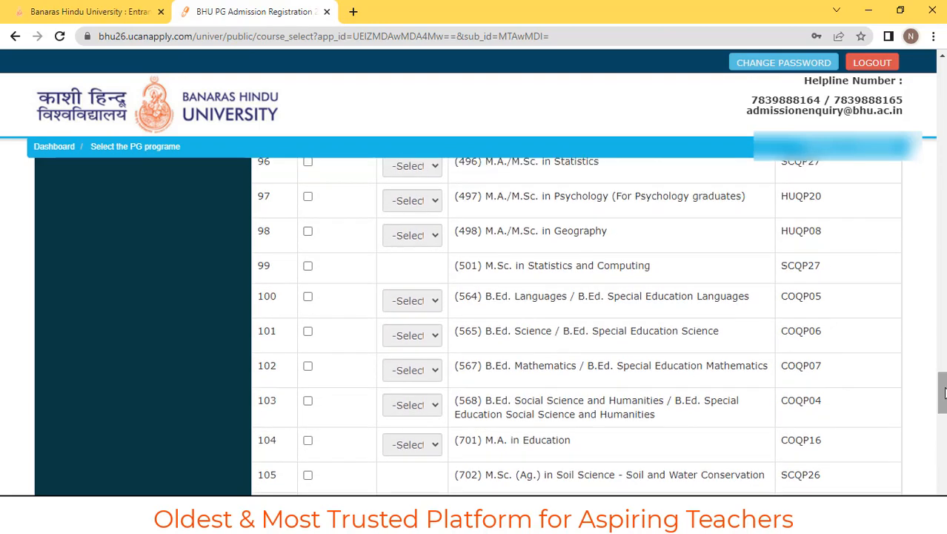
- Select row 100 B.Ed. Languages with Paid Seat Yes and save the programme choice
left_click(308, 298)
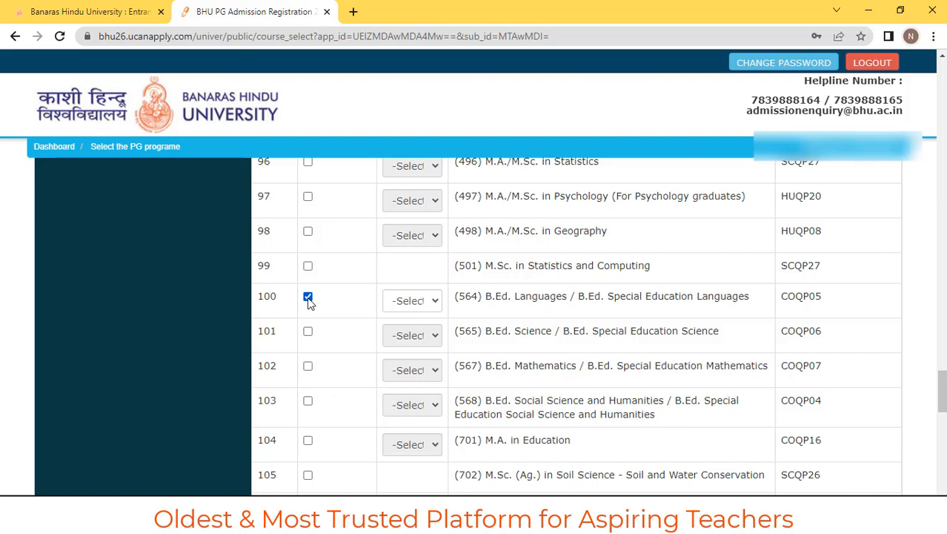
left_click(434, 301)
left_click(410, 335)
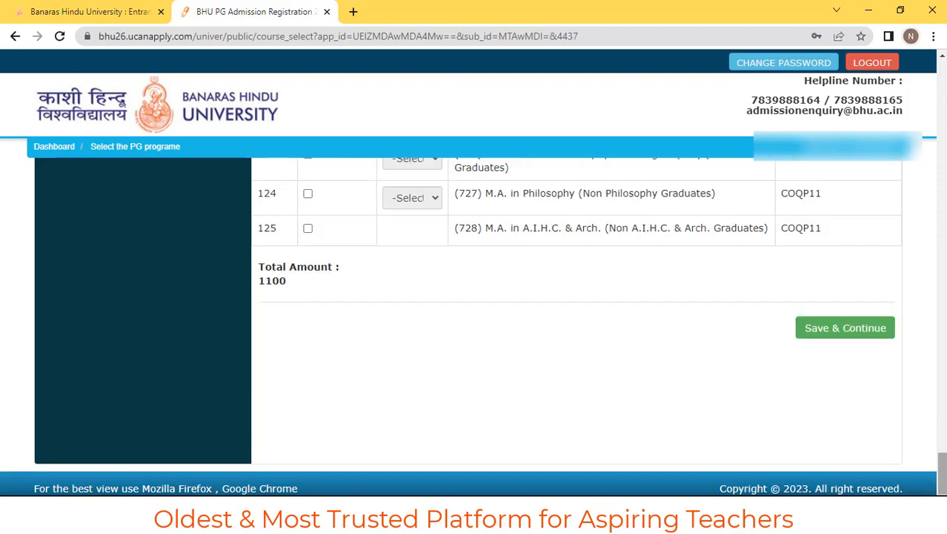
mouse_move(940, 471)
left_mouse_down()
mouse_move(941, 76)
mouse_move(942, 471)
left_mouse_up()
left_click(868, 333)
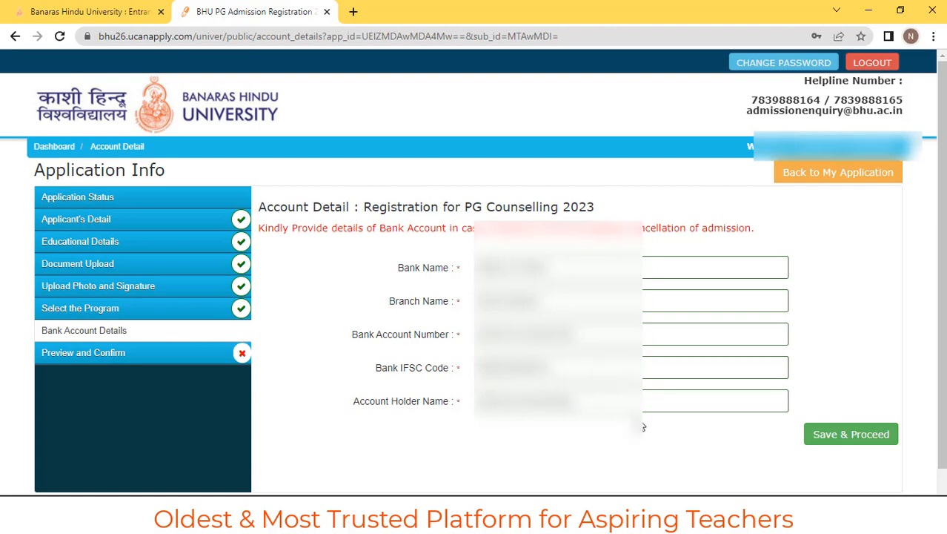
- Save the filled bank account details to open the application form preview
left_click(836, 439)
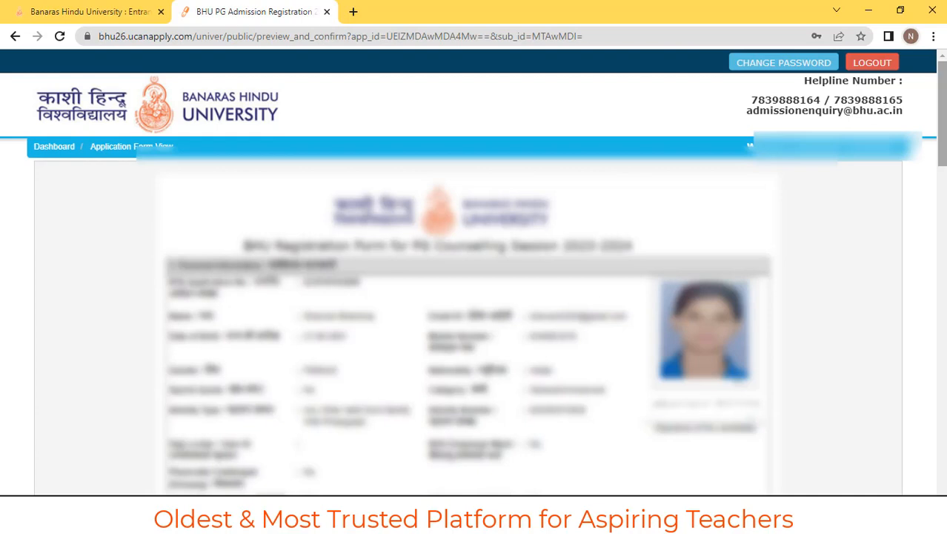
- Tick the 'I CONFIRM THE ABOVE' declaration and submit the application
left_click_drag(941, 88, 942, 419)
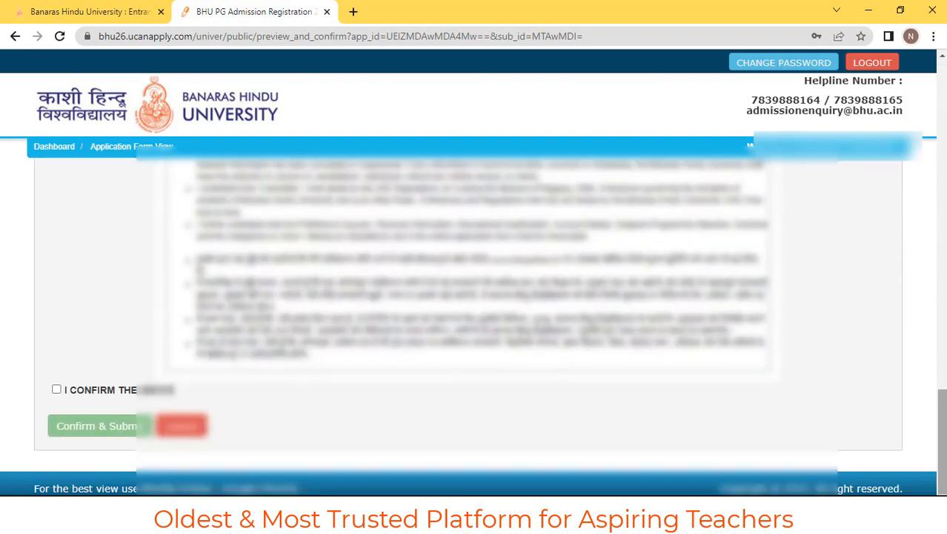
left_click(57, 390)
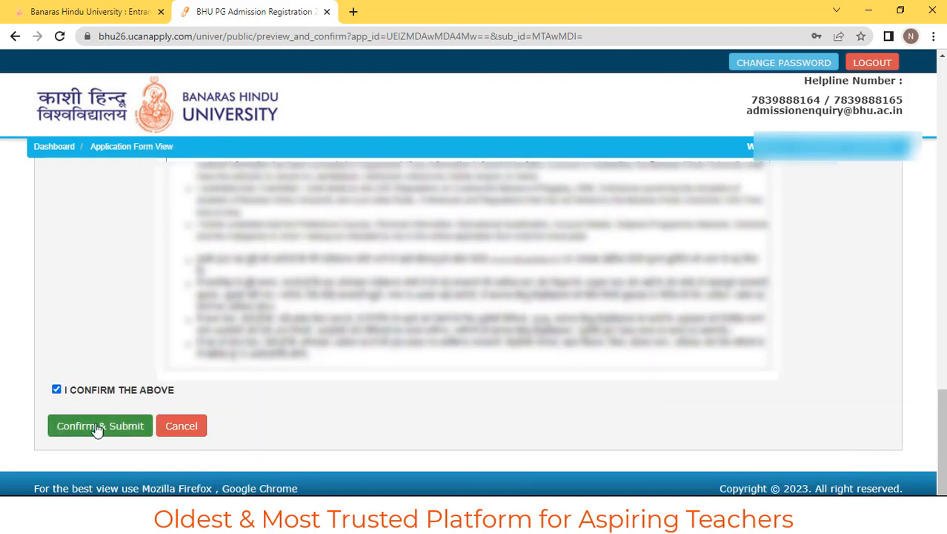
left_click(97, 428)
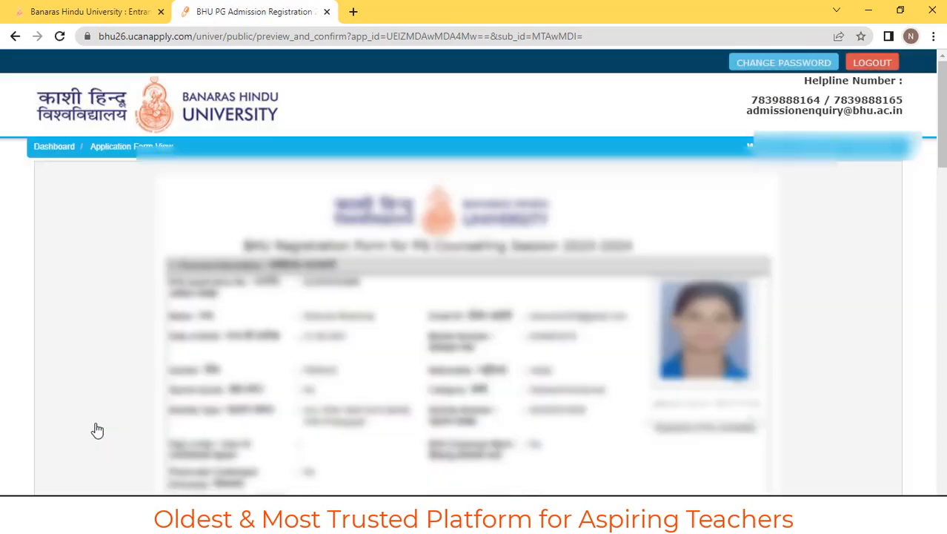
- Proceed to the PG Registration Fee payment page showing Rs 1100
left_click(945, 324)
left_click_drag(945, 325, 945, 446)
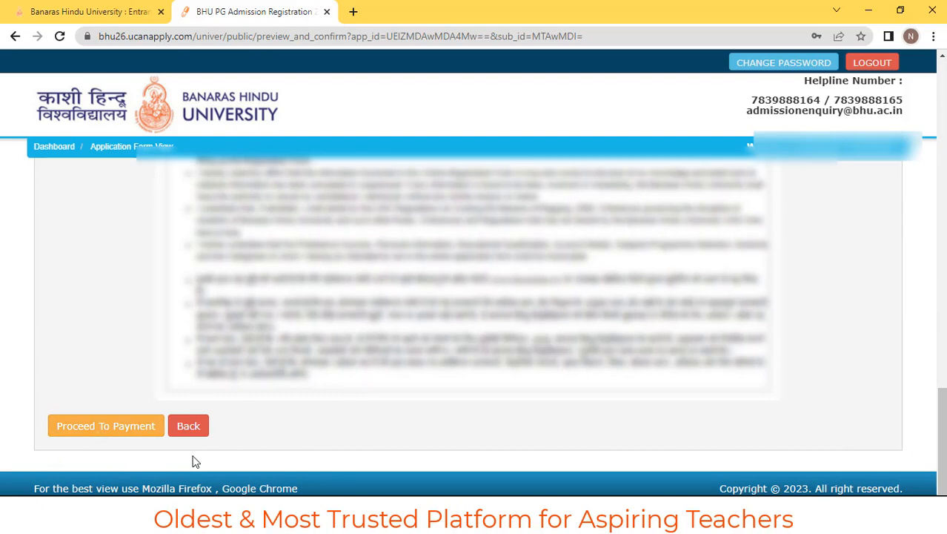
left_click(103, 438)
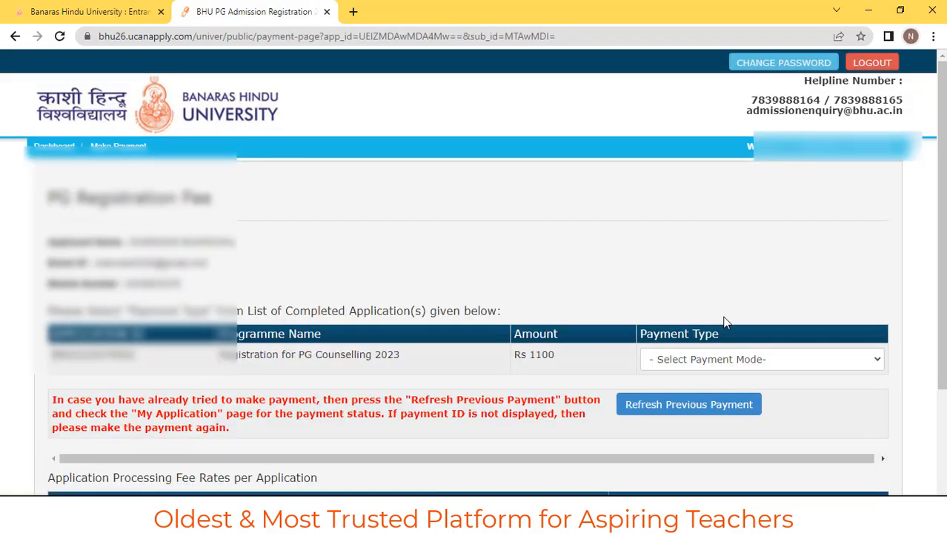
- Set the payment type to ONLINE
scroll(807, 267, "down", 1)
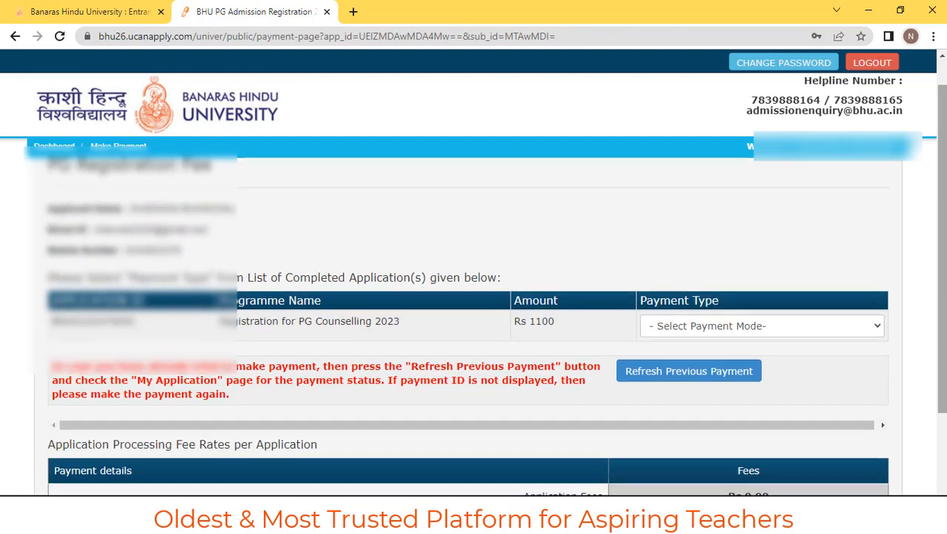
left_click(726, 326)
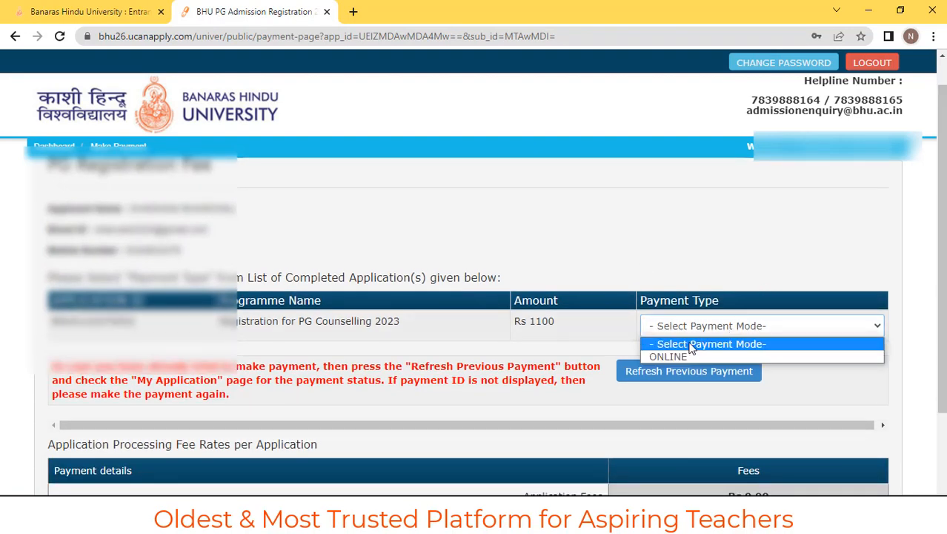
left_click(670, 356)
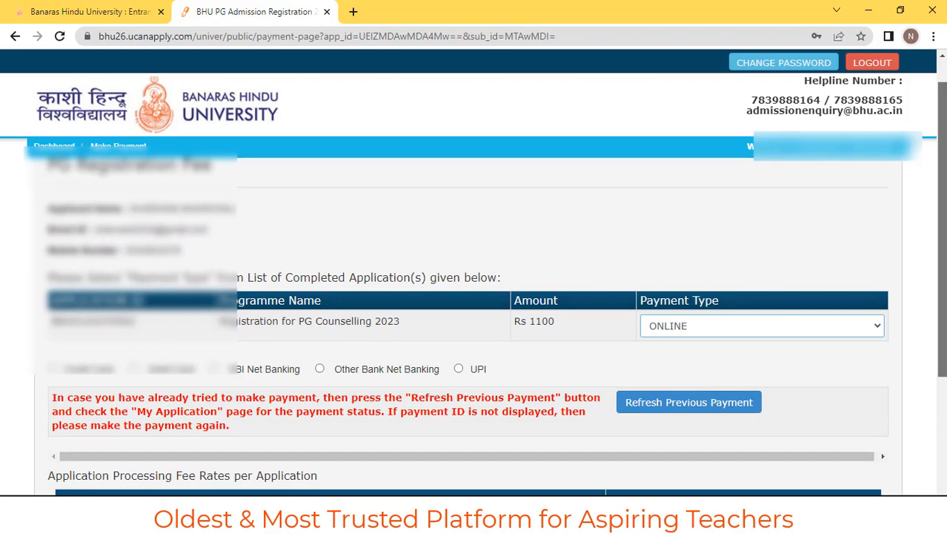
- Choose UPI as the payment method and continue to the final payment summary
scroll(445, 370, "down", 1)
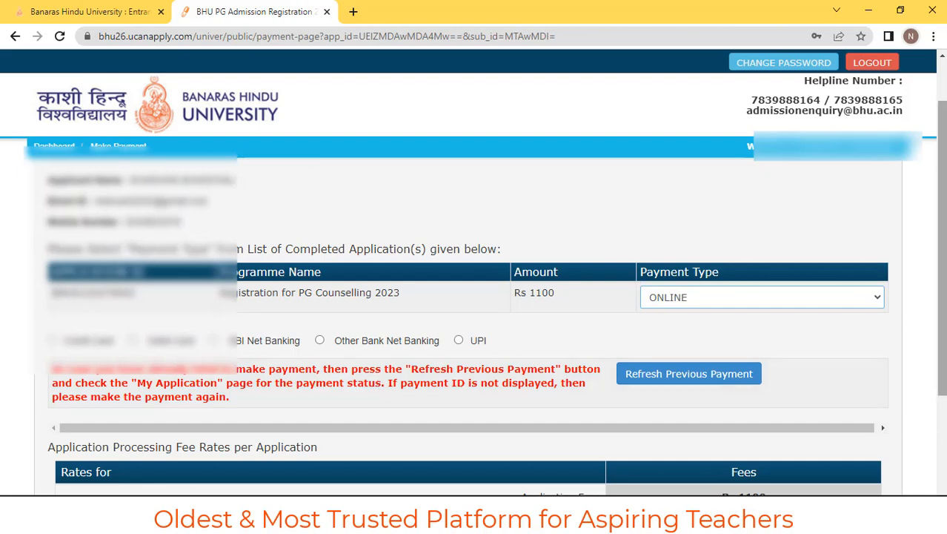
scroll(377, 385, "down", 1)
scroll(377, 384, "up", 1)
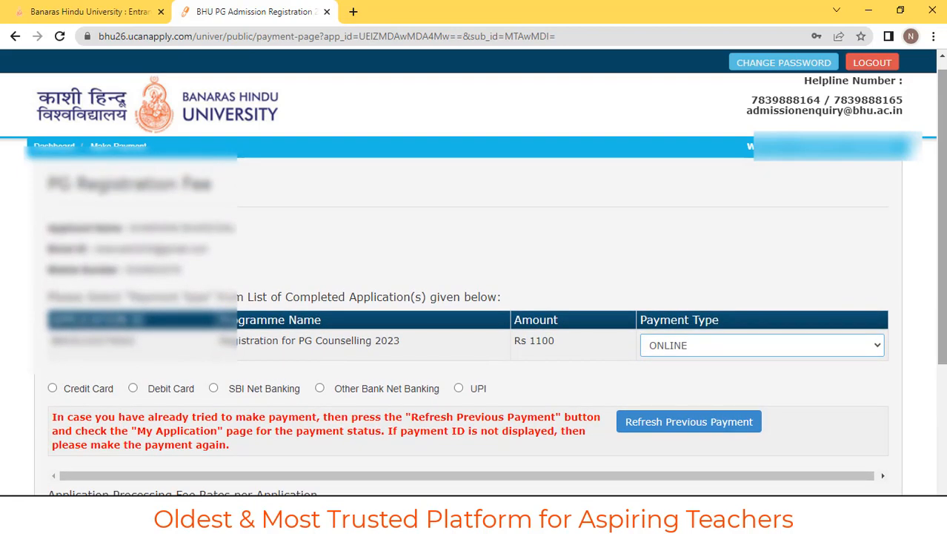
scroll(377, 385, "up", 1)
scroll(493, 317, "down", 1)
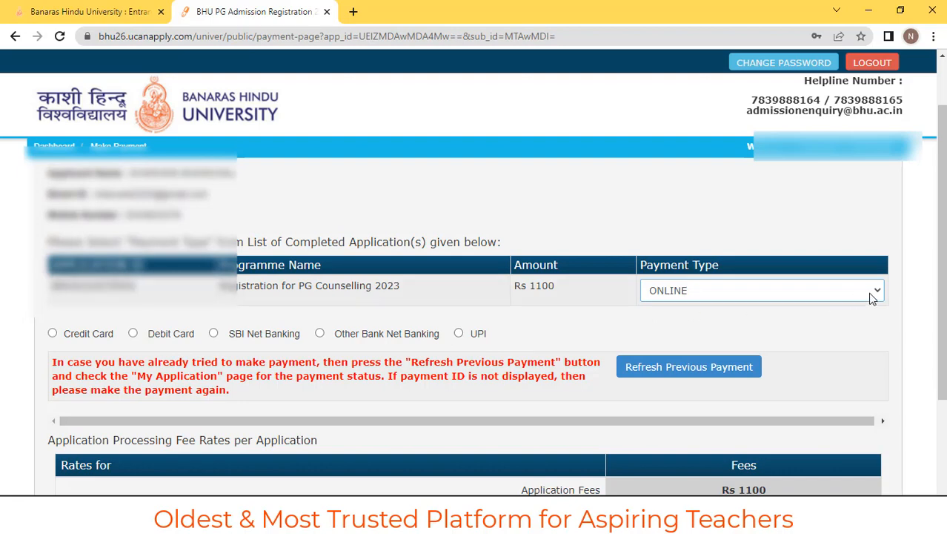
scroll(872, 297, "down", 1)
left_click(458, 248)
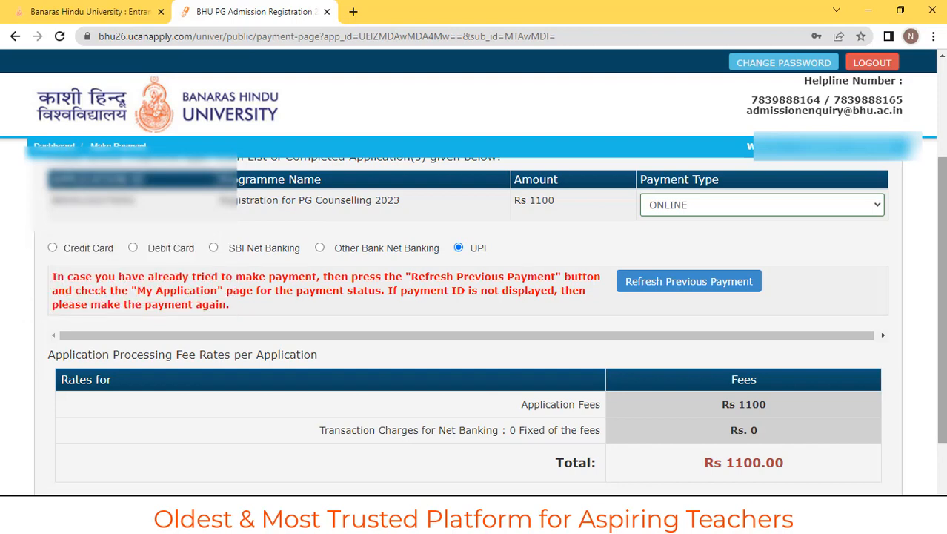
scroll(830, 419, "down", 2)
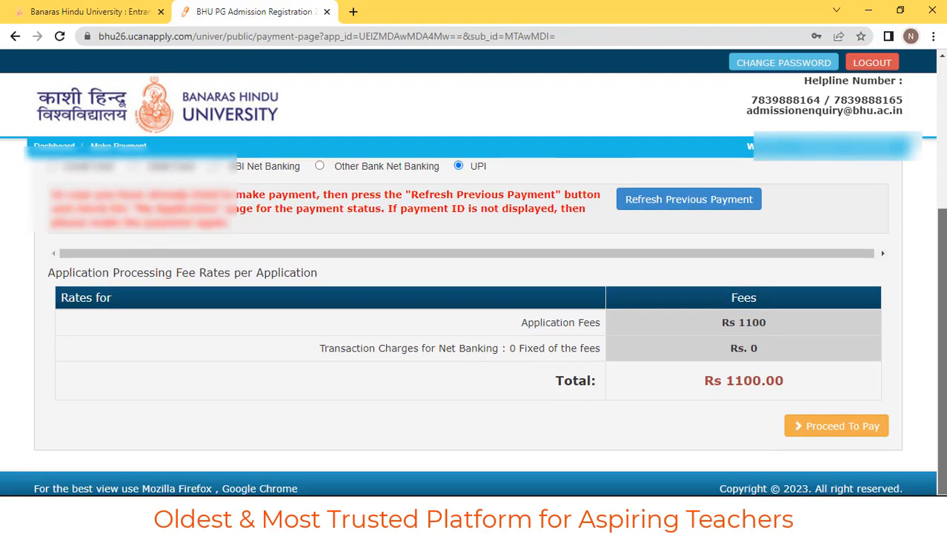
left_click(832, 422)
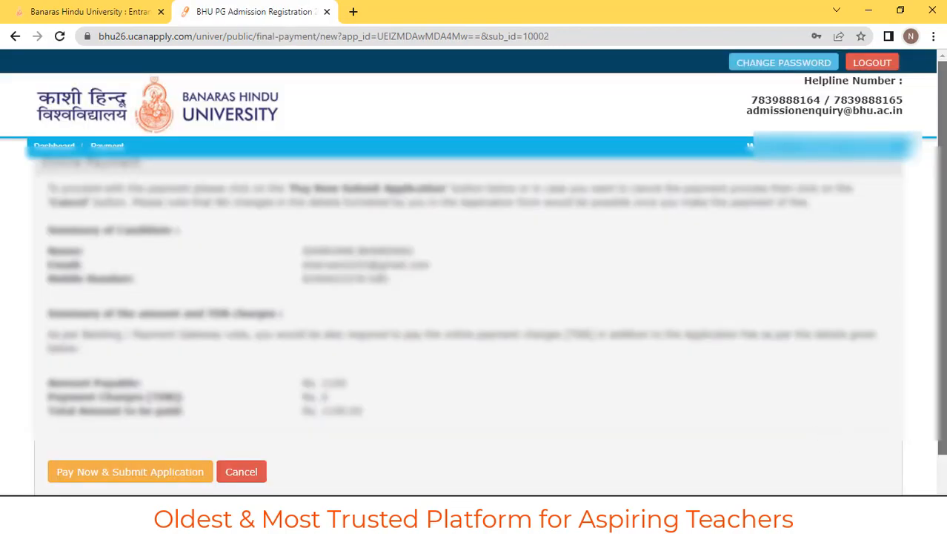
scroll(227, 329, "down", 1)
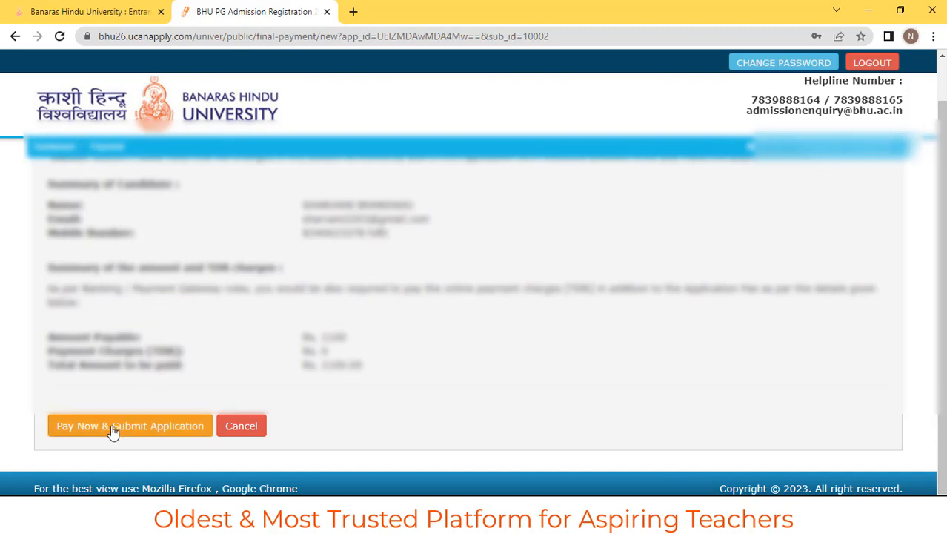
- Submit the application and pay INR 1100.00 through Paytm under UPI
left_click(113, 432)
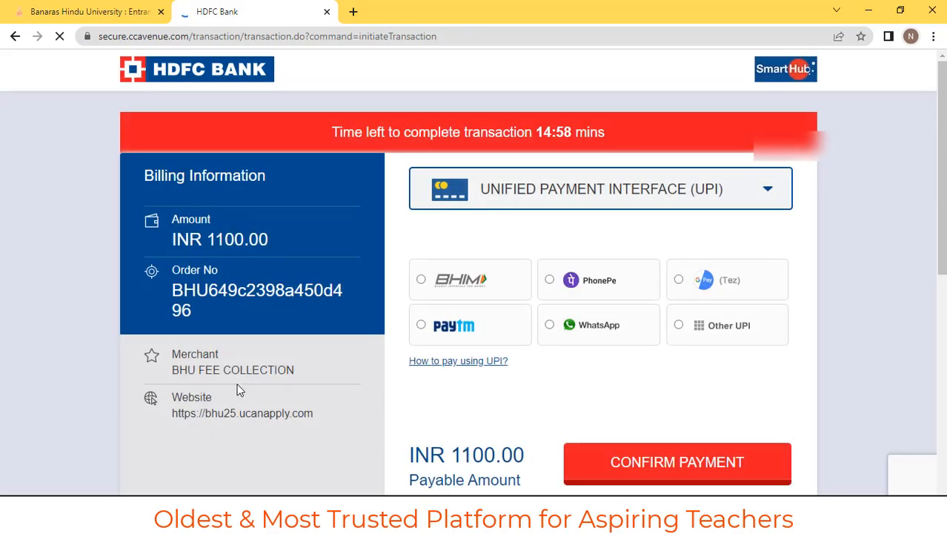
scroll(945, 278, "down", 1)
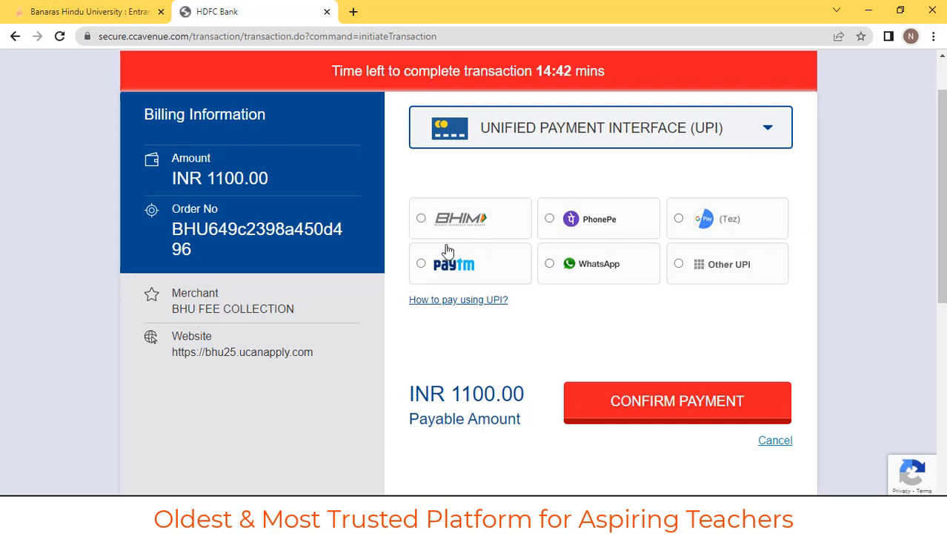
left_click(428, 266)
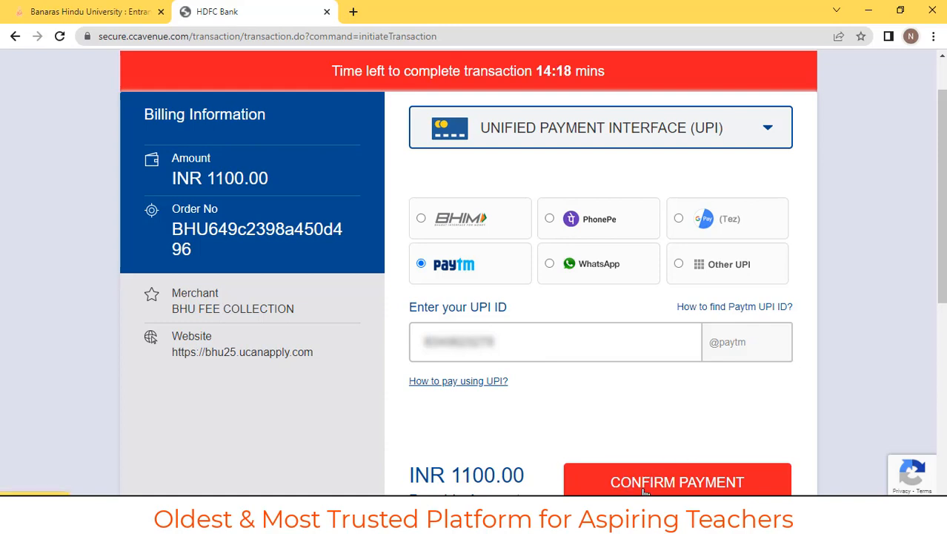
left_click(645, 483)
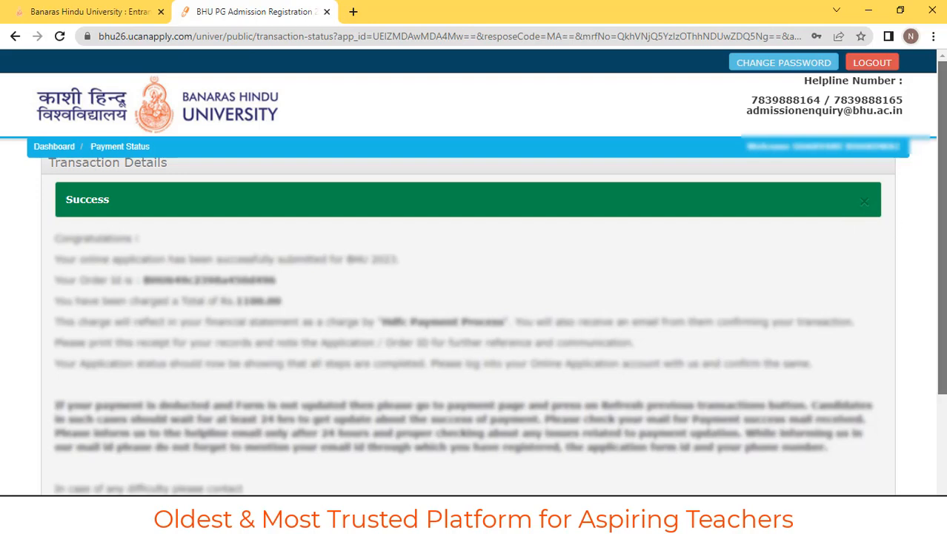
- Return through preference entry and the Dashboard to the course preference list with programmes 564 and 568
scroll(474, 312, "down", 3)
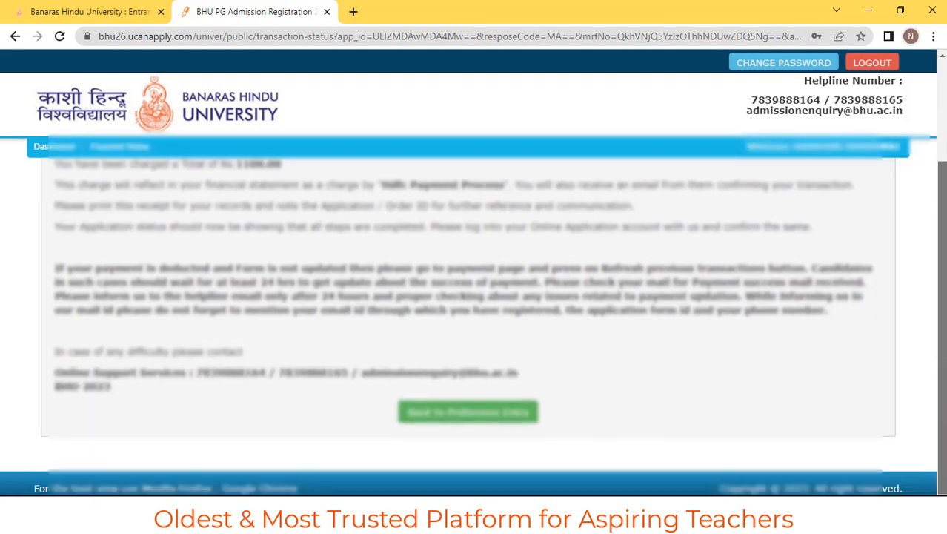
left_click(461, 417)
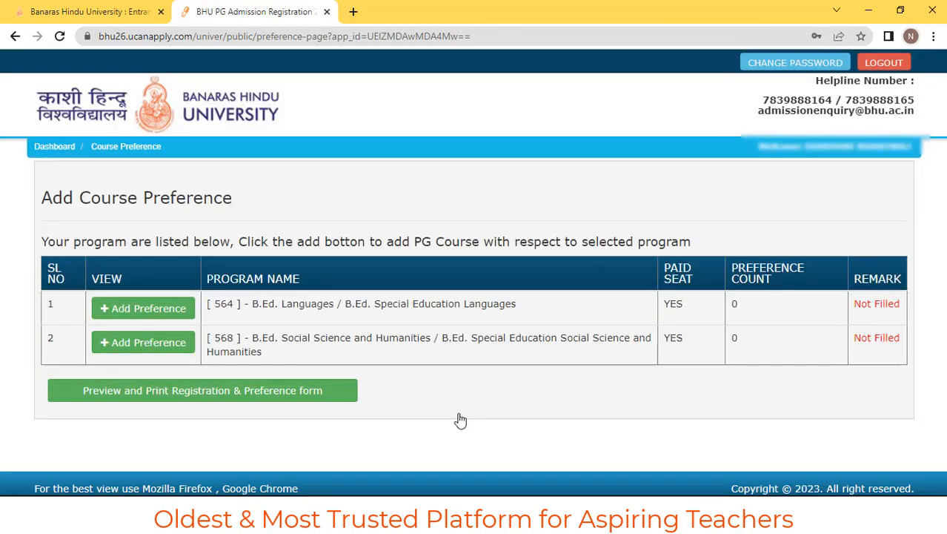
left_click(42, 150)
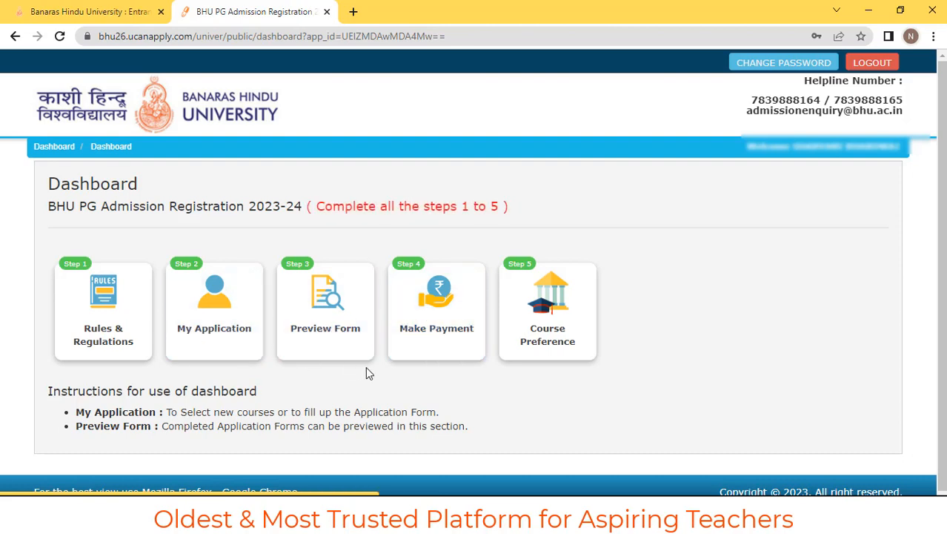
left_click_drag(942, 248, 942, 256)
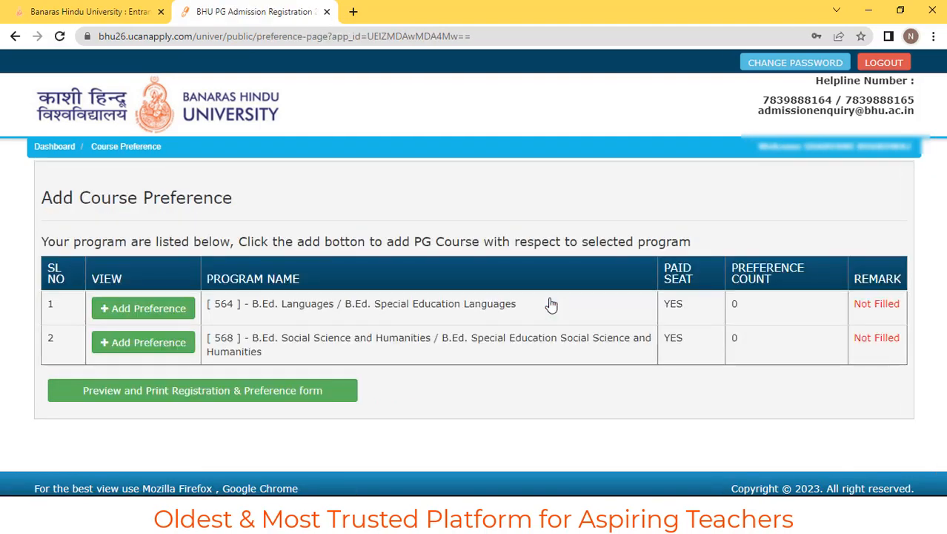
- Add B.Ed. Languages as a preference at all three locations
left_click(178, 308)
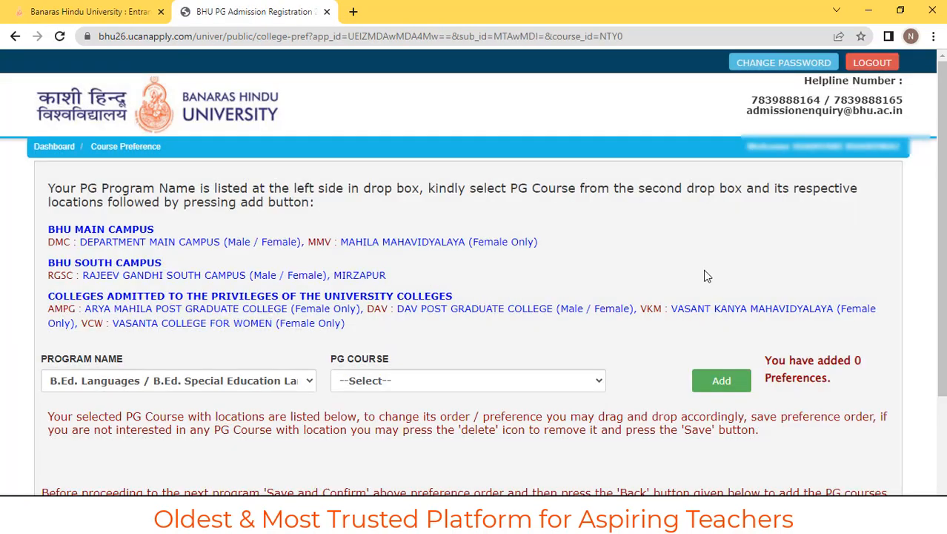
scroll(534, 326, "down", 1)
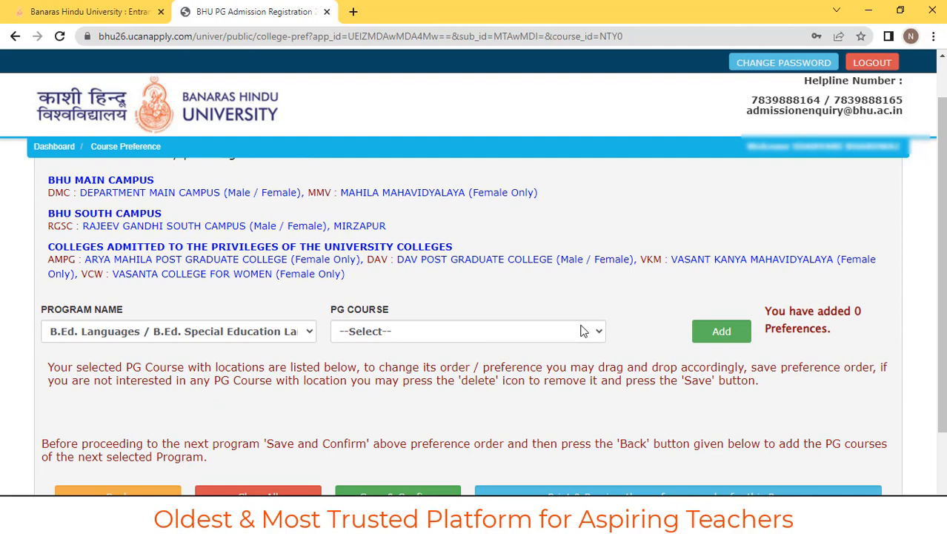
left_click(530, 331)
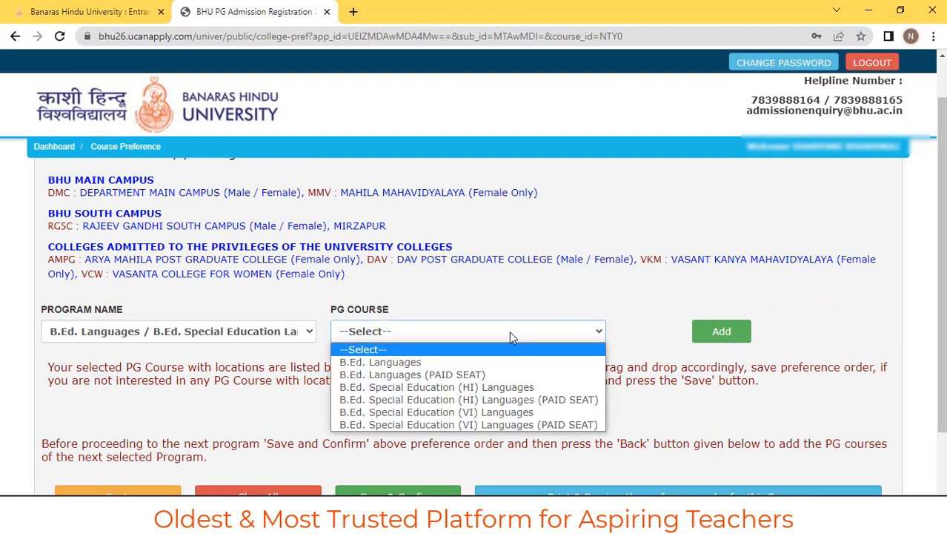
left_click(399, 362)
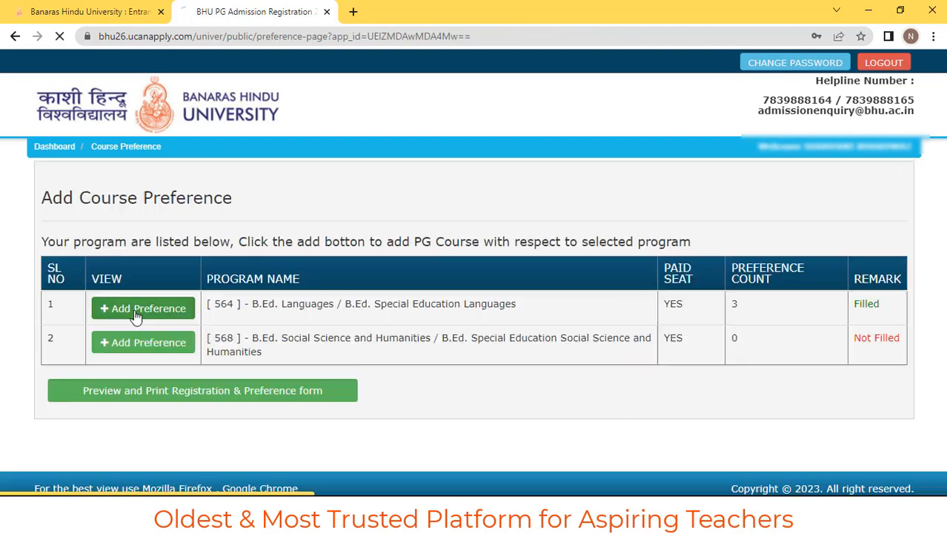
left_click(144, 307)
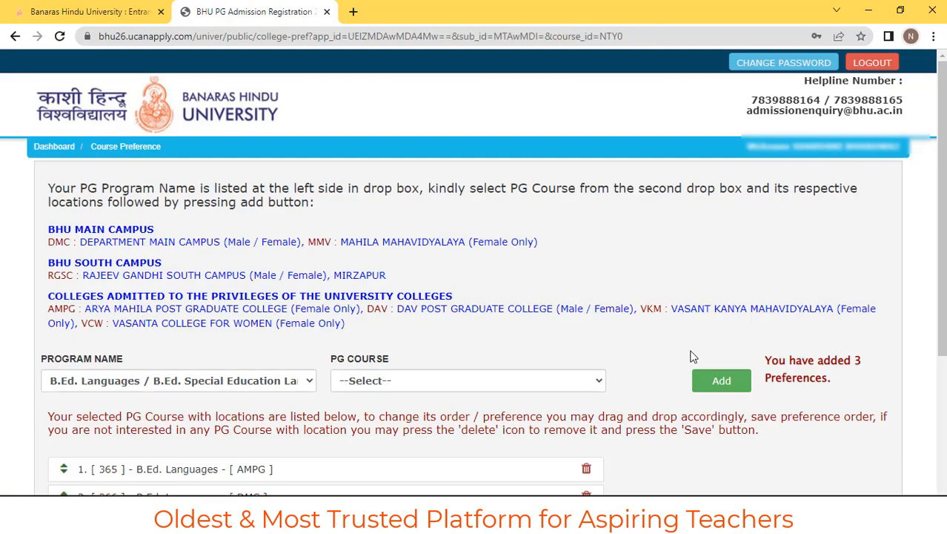
- Add B.Ed. Languages (PAID SEAT) at all three locations
scroll(474, 297, "down", 2)
left_click(531, 290)
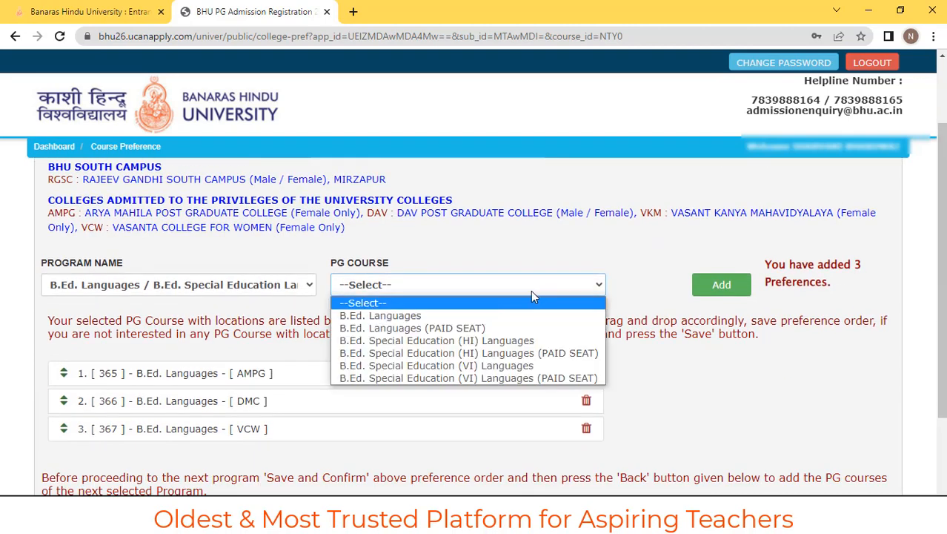
left_click(431, 313)
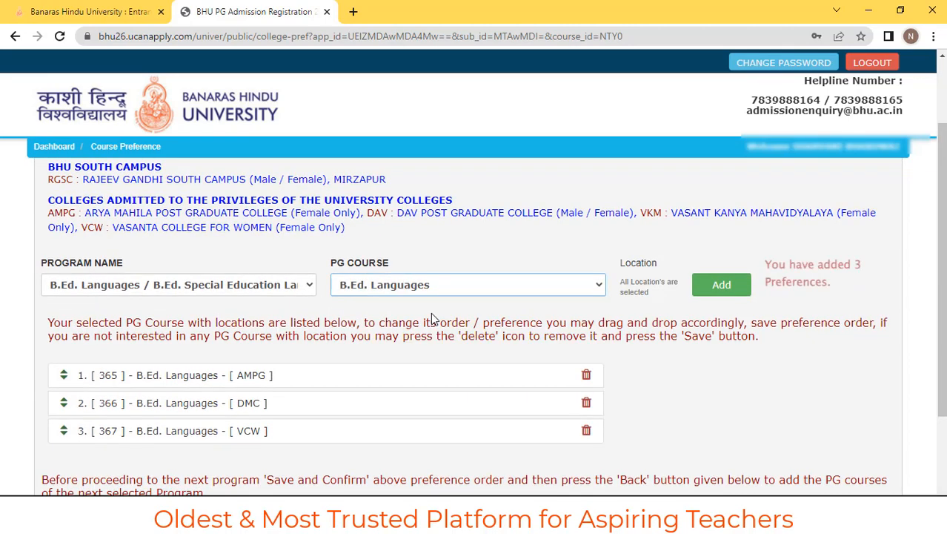
left_click(505, 289)
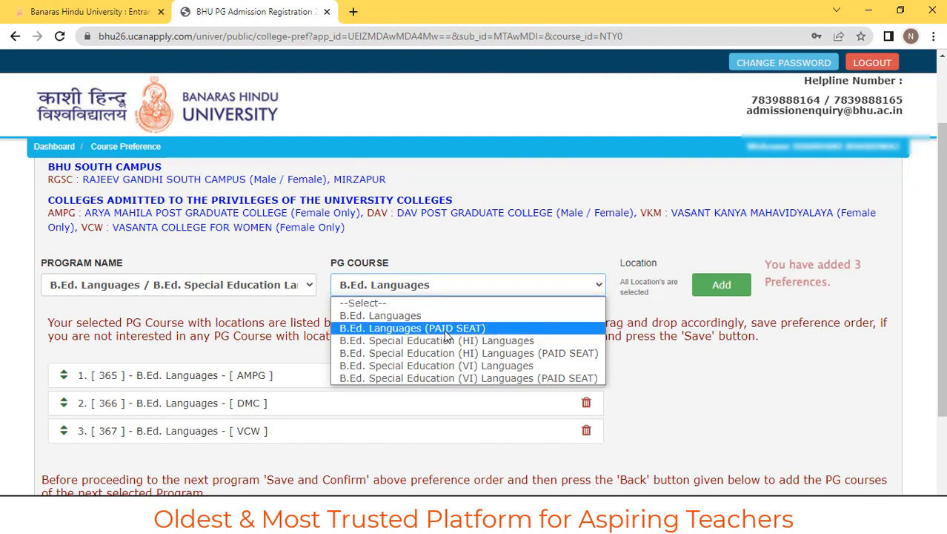
left_click(445, 329)
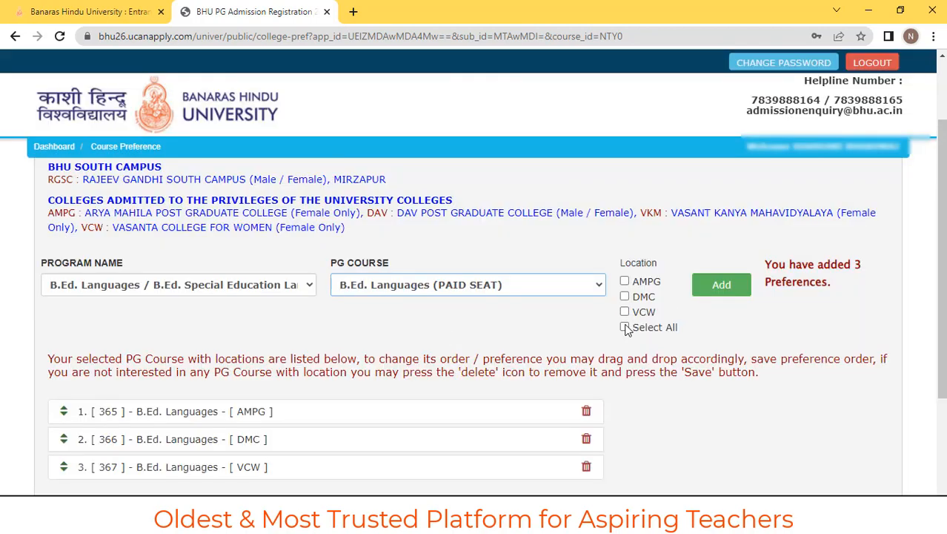
left_click(625, 329)
left_click(707, 292)
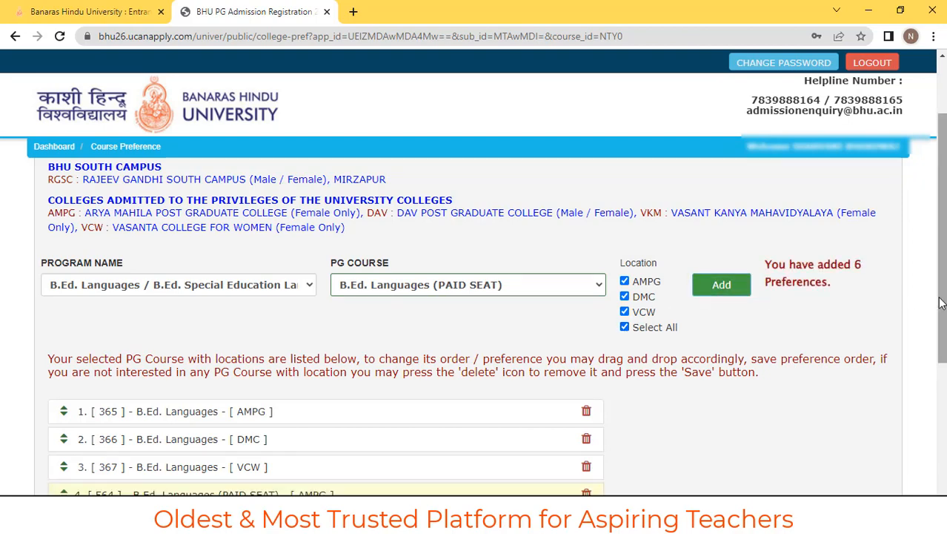
- Add B.Ed. Special Education (VI) Languages at DMC
mouse_move(942, 303)
left_mouse_down()
mouse_move(942, 387)
mouse_move(942, 304)
left_mouse_up()
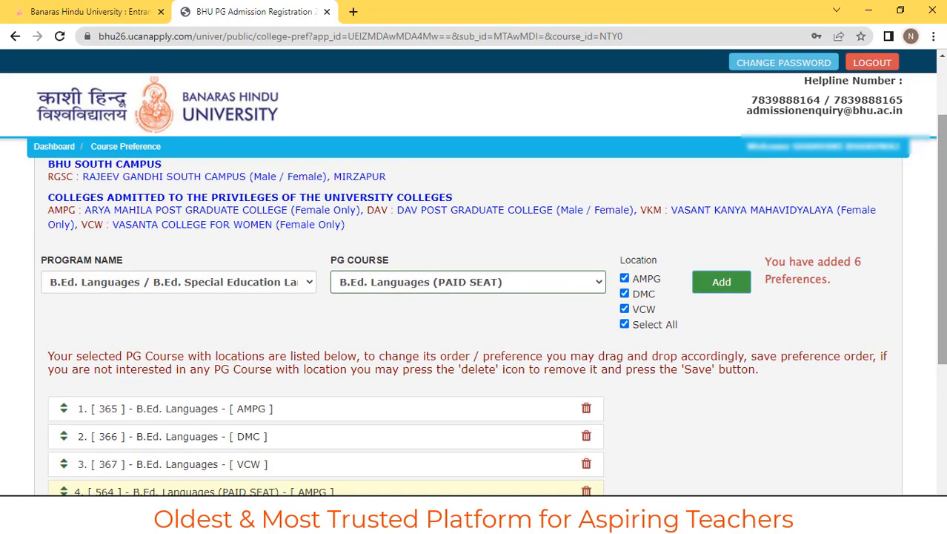
left_click(582, 288)
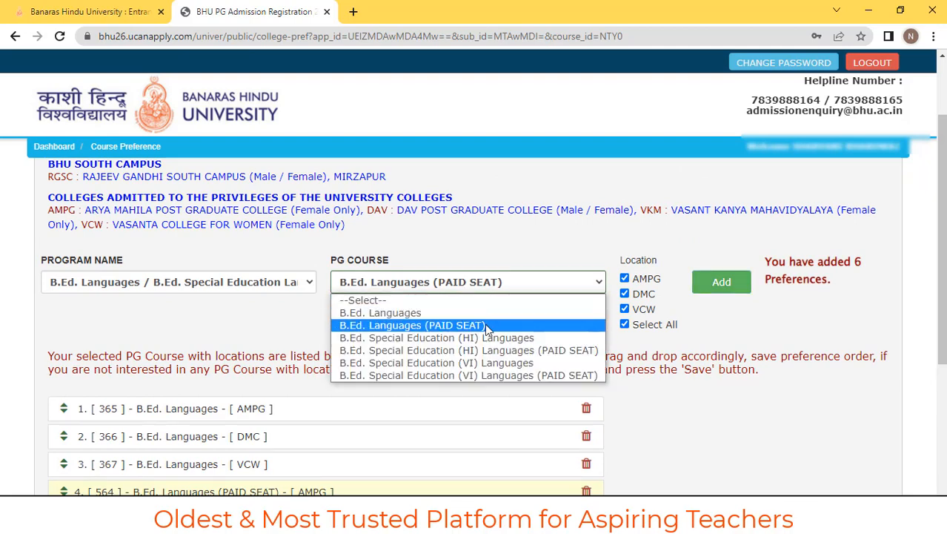
left_click(475, 363)
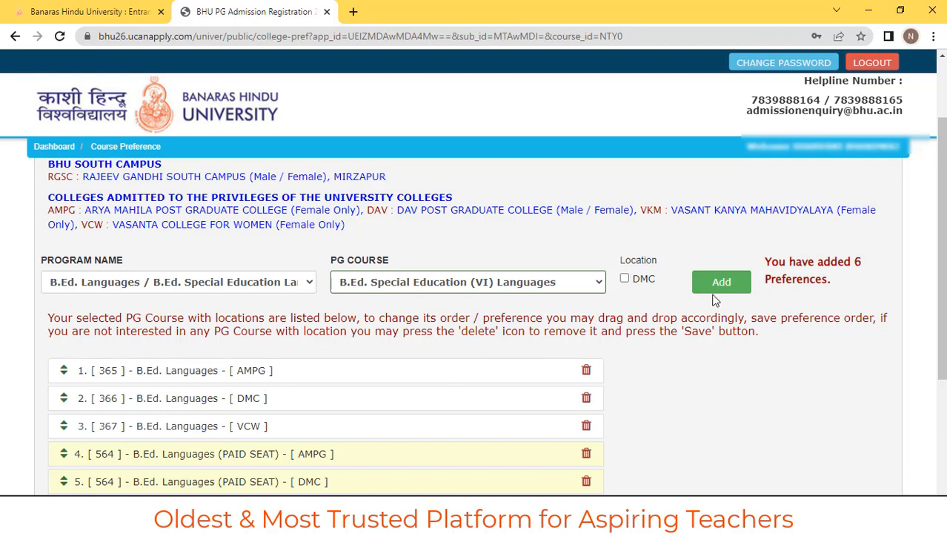
left_click(625, 279)
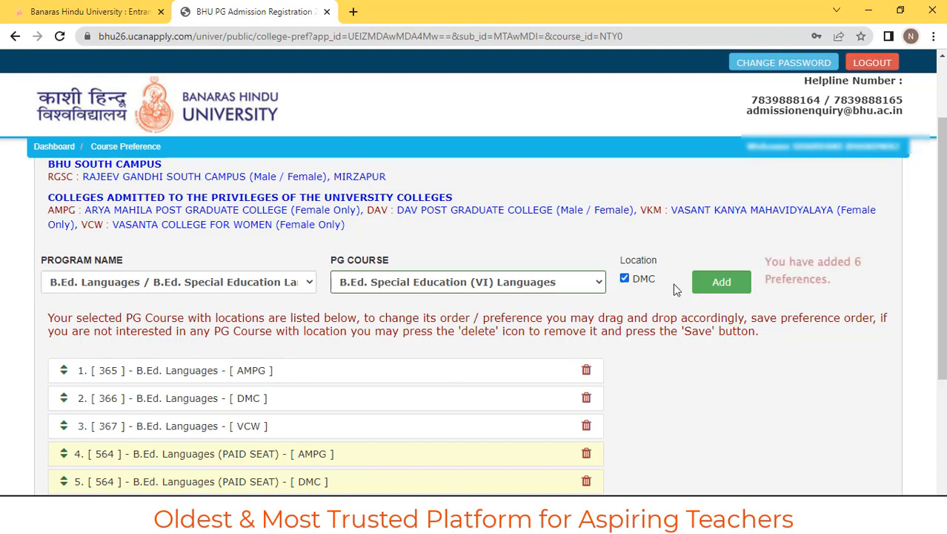
left_click(717, 291)
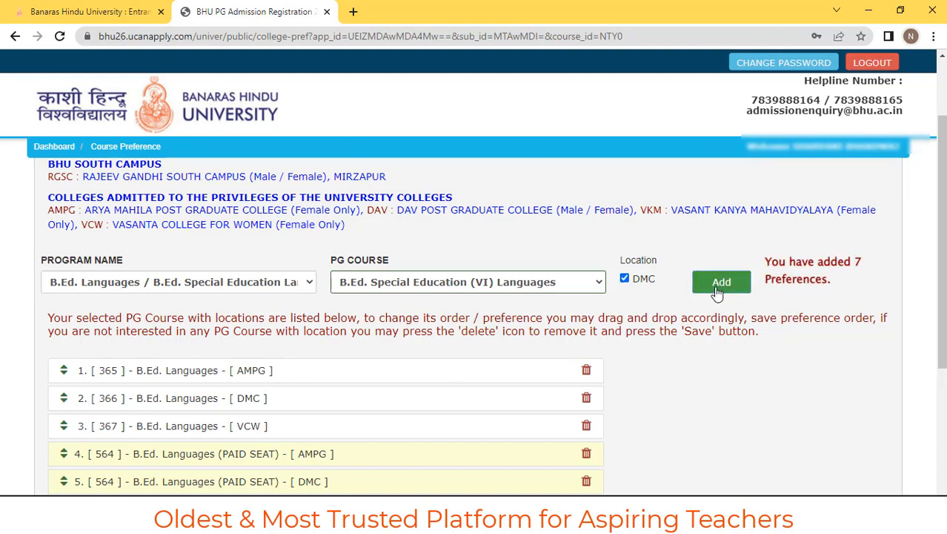
left_click_drag(942, 289, 942, 338)
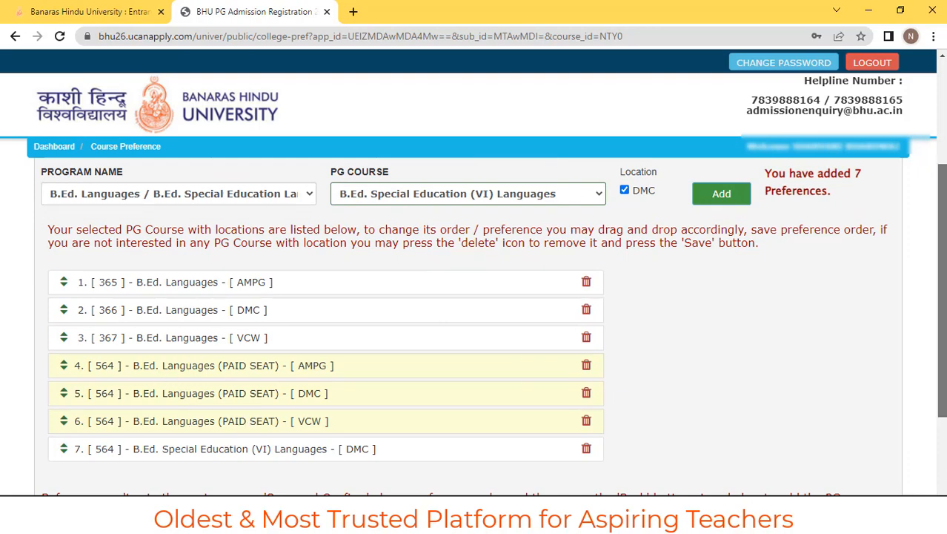
- Add B.Ed. Special Education (VI) Languages (PAID SEAT) as the eighth preference
scroll(297, 393, "down", 1)
scroll(475, 326, "up", 3)
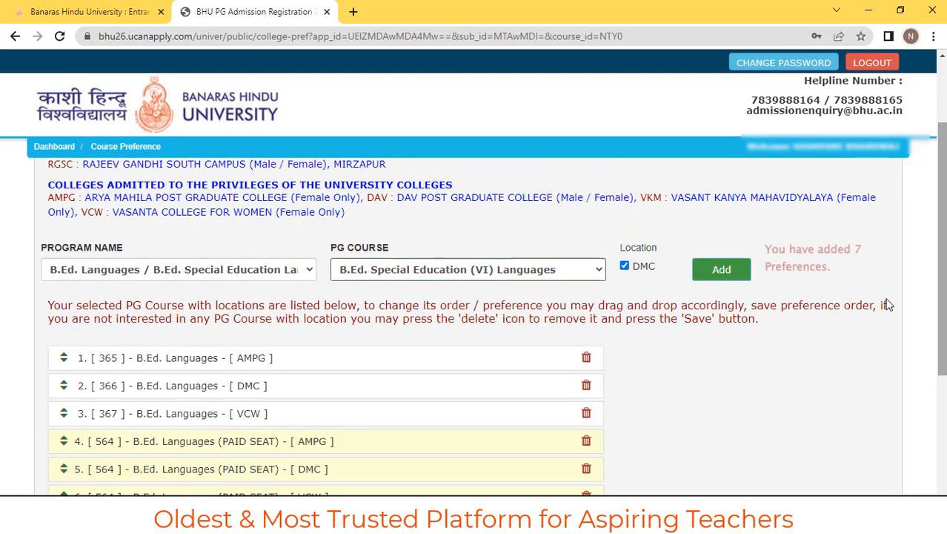
left_click(537, 273)
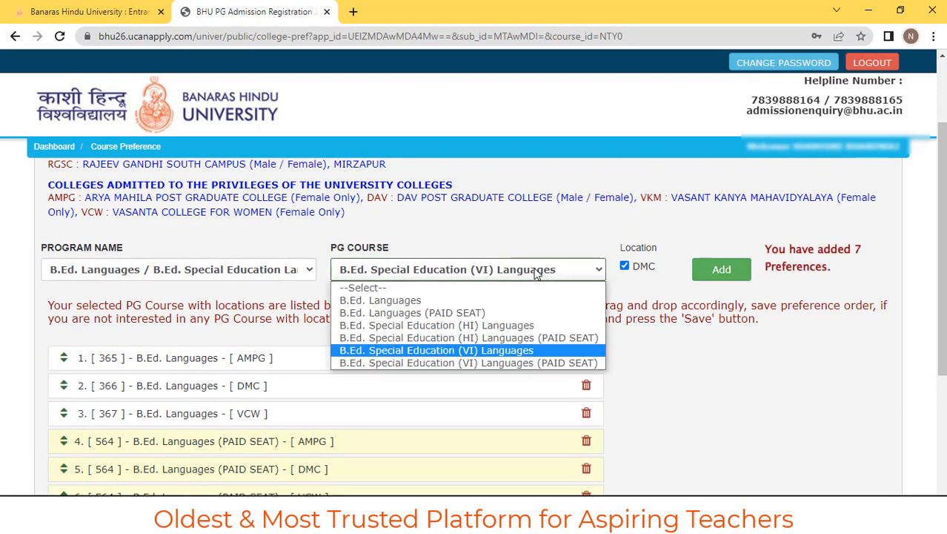
left_click(516, 365)
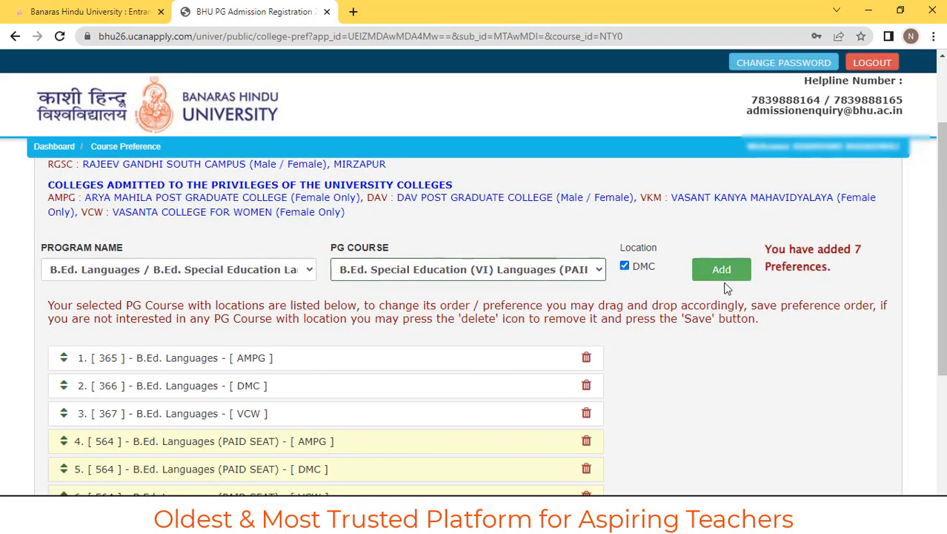
left_click(722, 271)
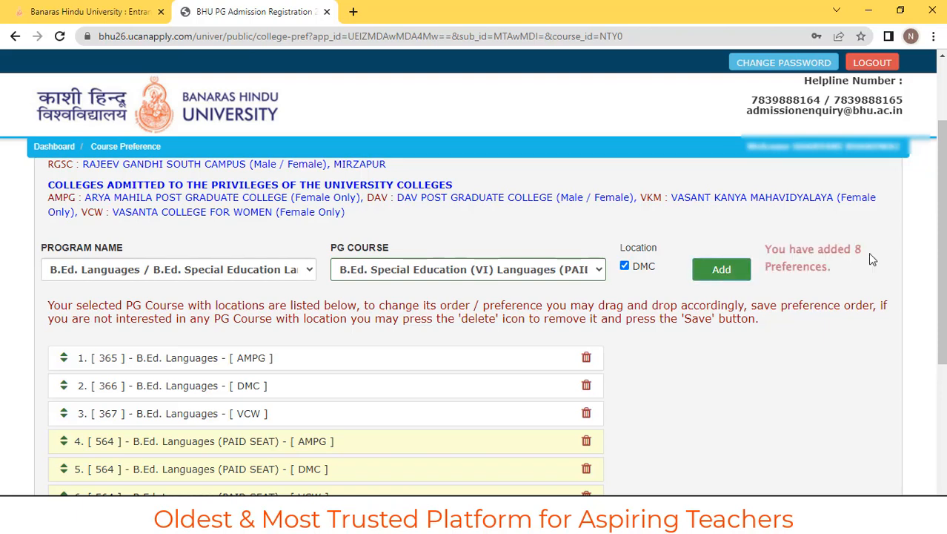
- Add B.Ed. Special Education (HI) Languages and its PAID SEAT version, both at DMC
left_click(587, 271)
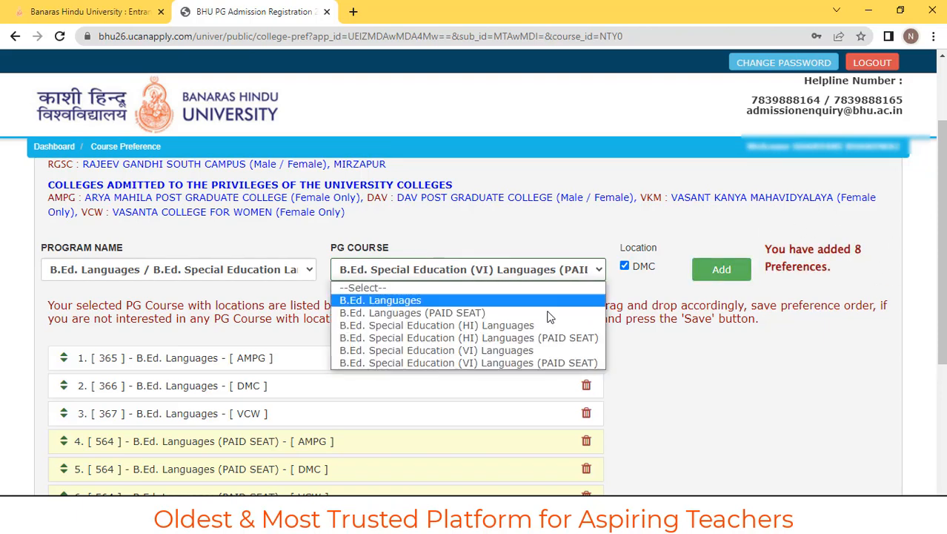
left_click(496, 326)
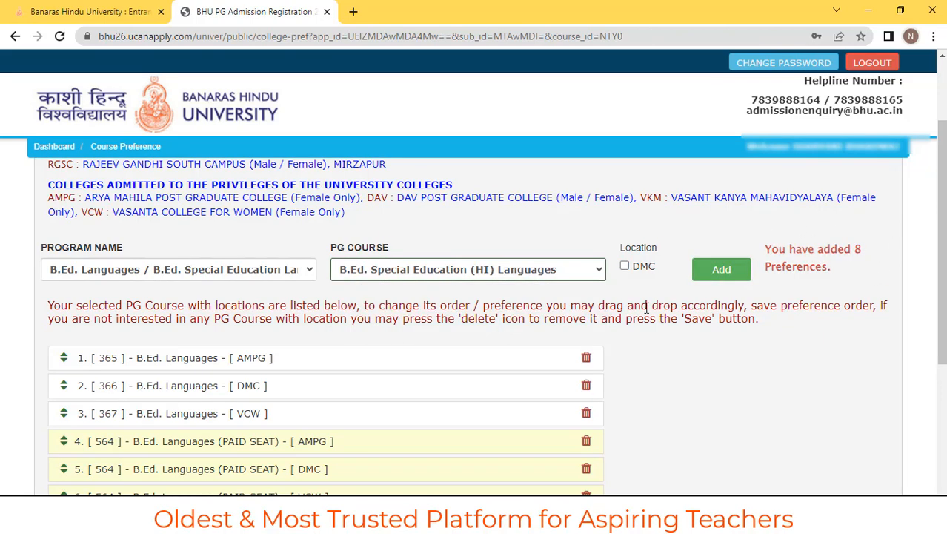
left_click(626, 267)
left_click(722, 280)
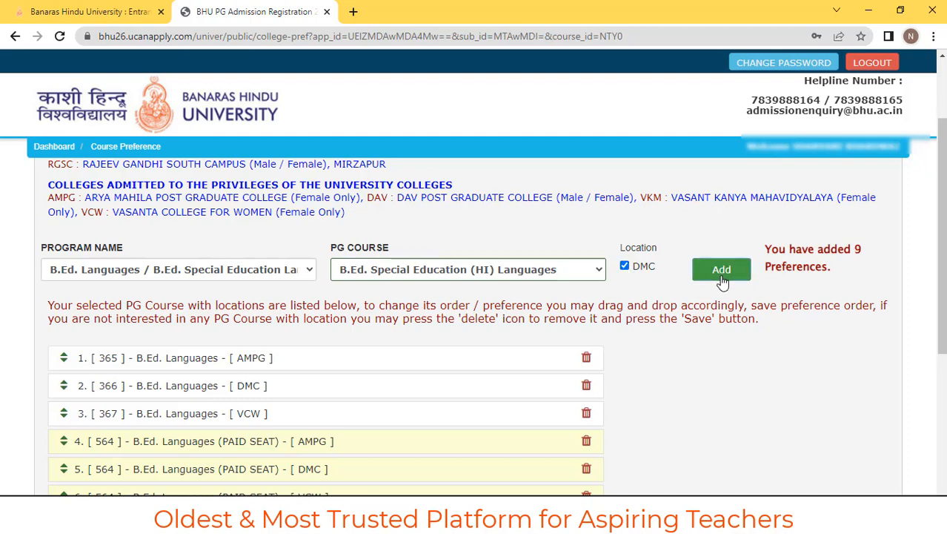
left_click(519, 270)
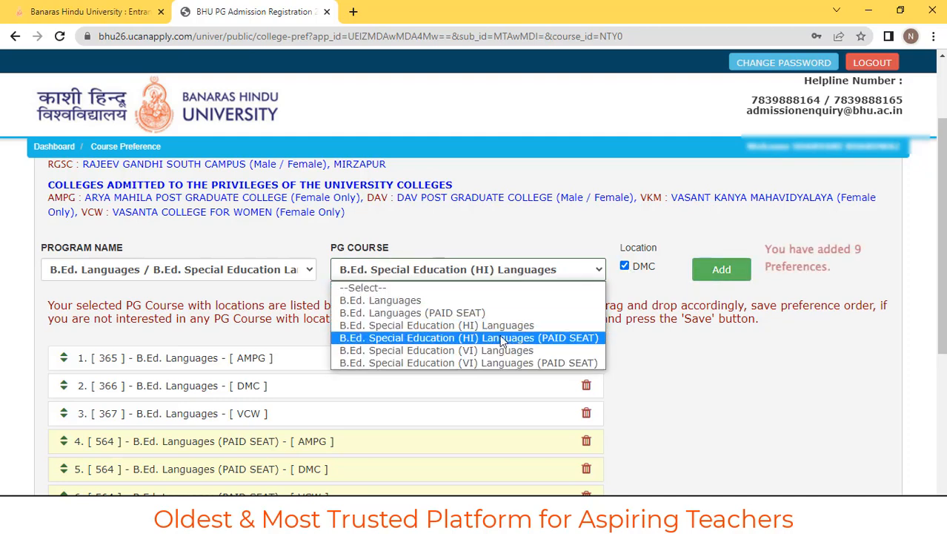
left_click(501, 338)
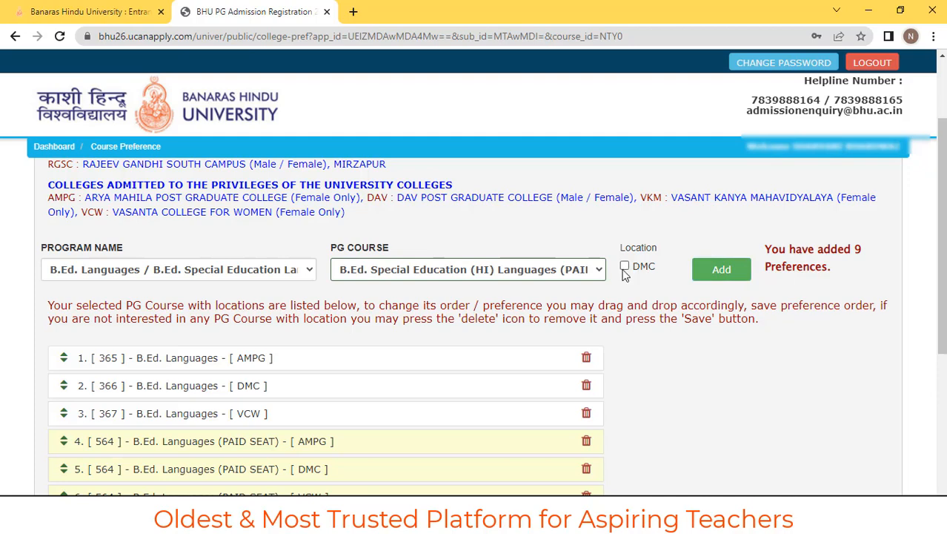
left_click(625, 267)
left_click(721, 272)
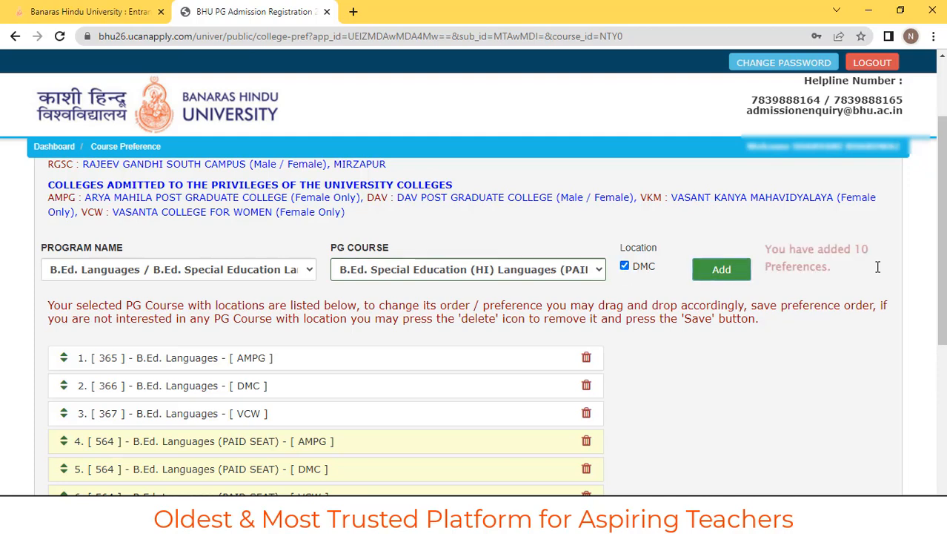
scroll(878, 267, "down", 3)
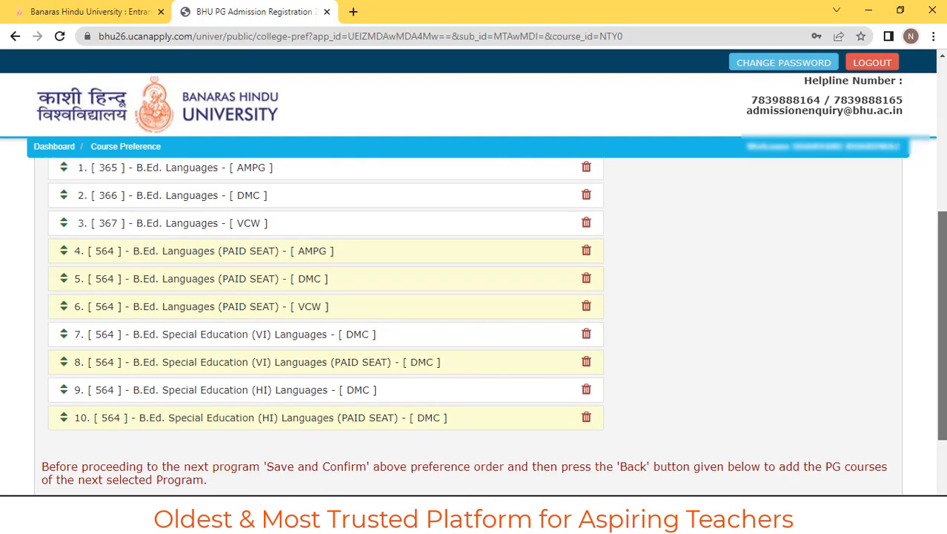
scroll(943, 439, "down", 2)
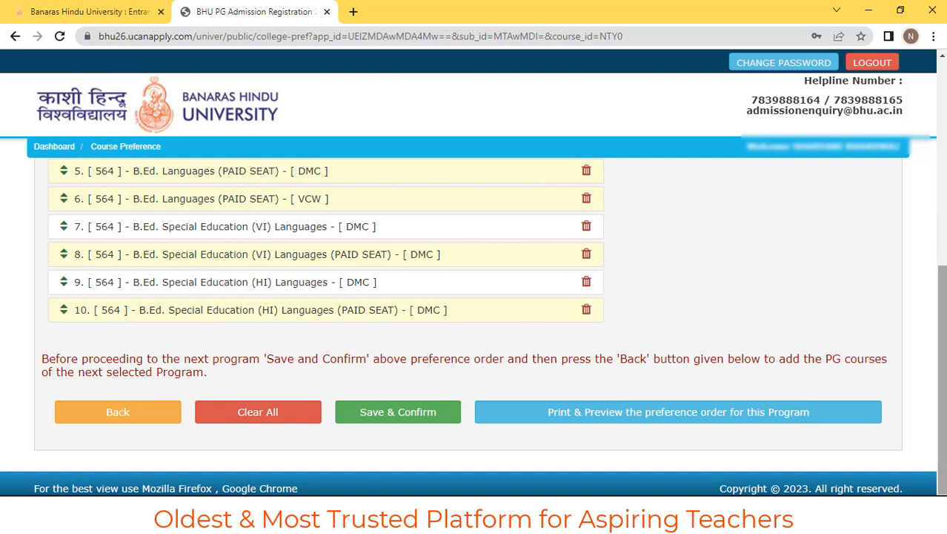
- Save and confirm the ten Languages preferences
left_click(400, 417)
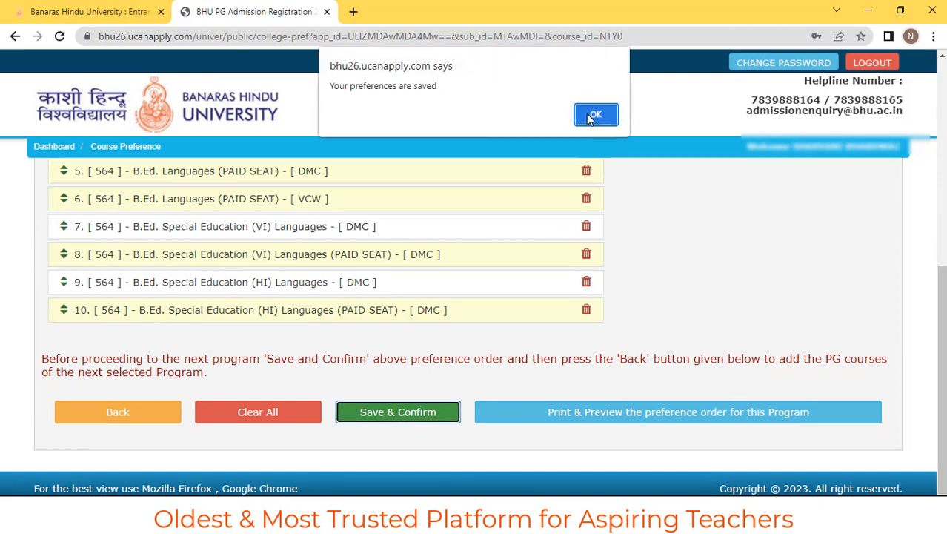
left_click(601, 116)
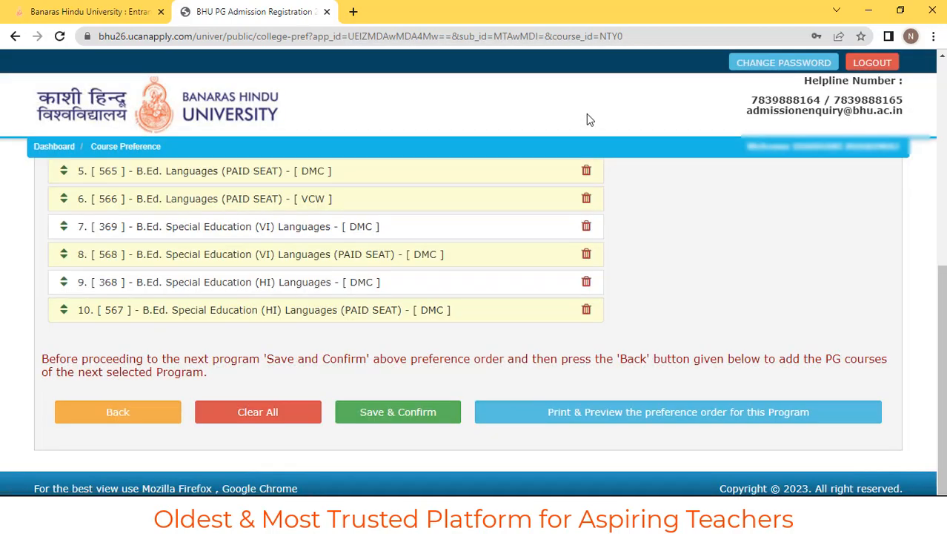
scroll(941, 371, "up", 5)
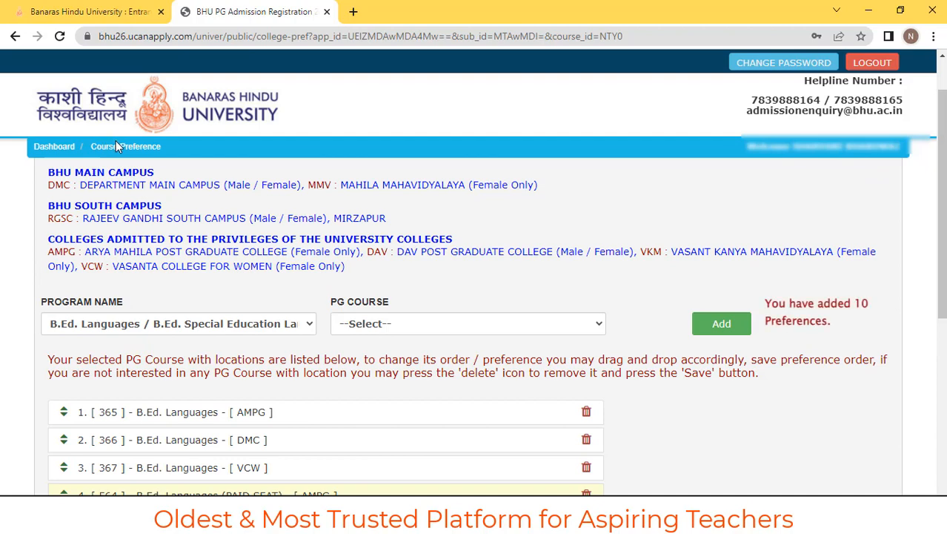
- Go back via the Dashboard to Course Preference and start the Social Science and Humanities program
left_click(112, 152)
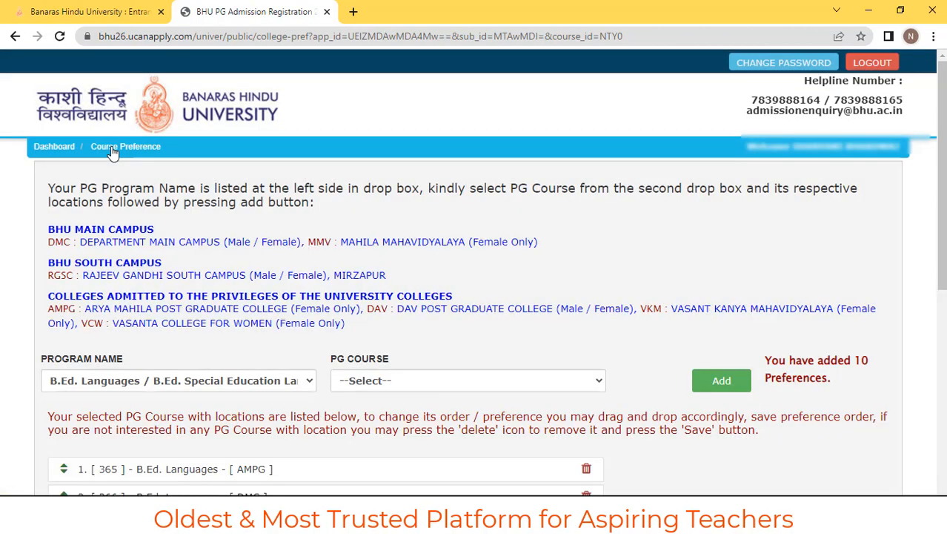
left_click(67, 148)
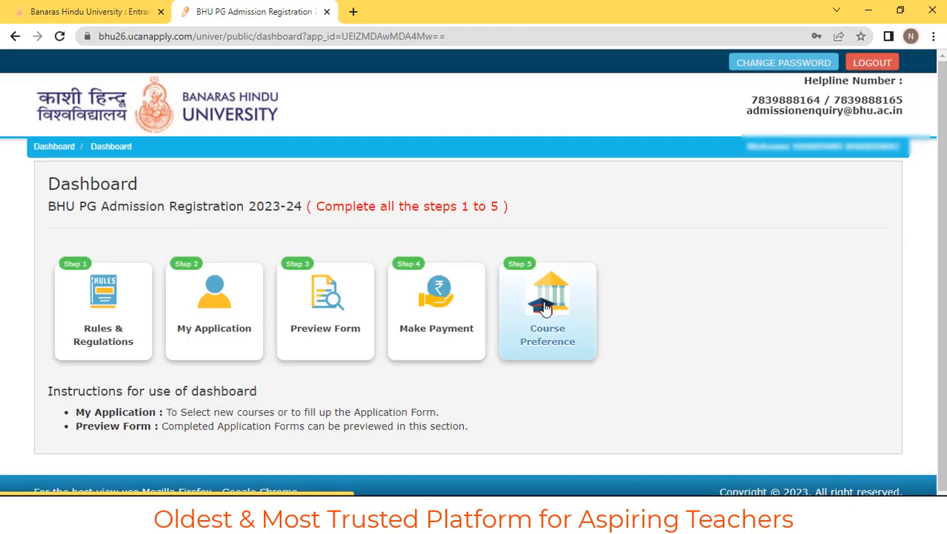
left_click(545, 309)
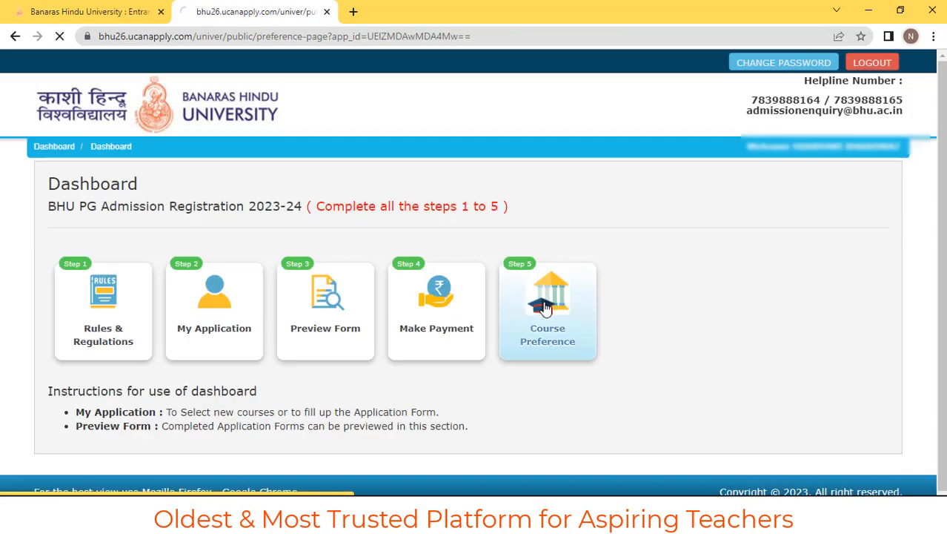
left_click(161, 343)
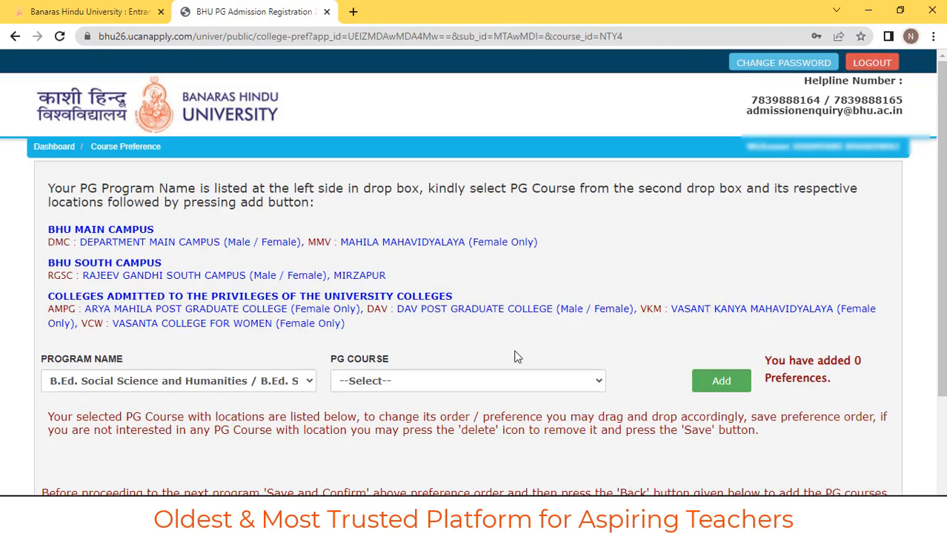
- Add B.Ed. Social Science and Humanities, regular and PAID SEAT, at all three locations
left_click(457, 382)
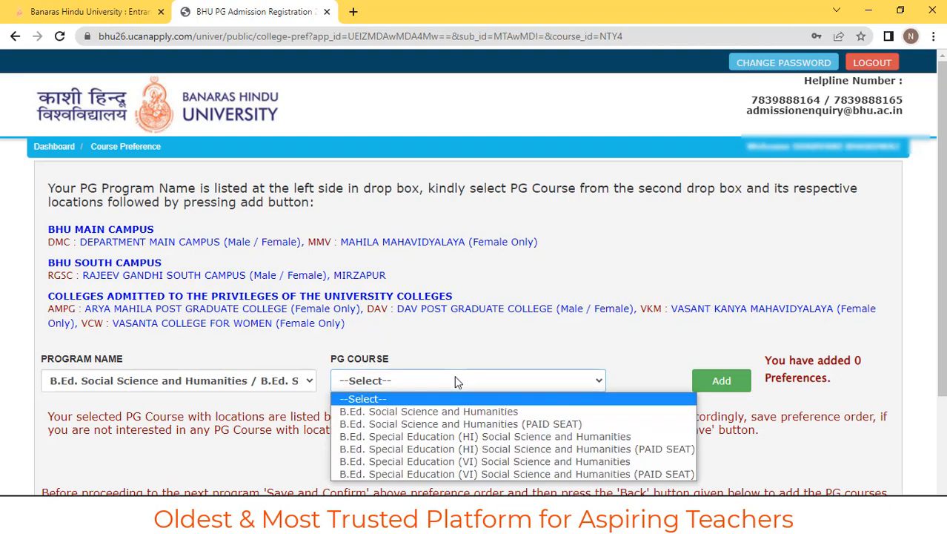
left_click(407, 412)
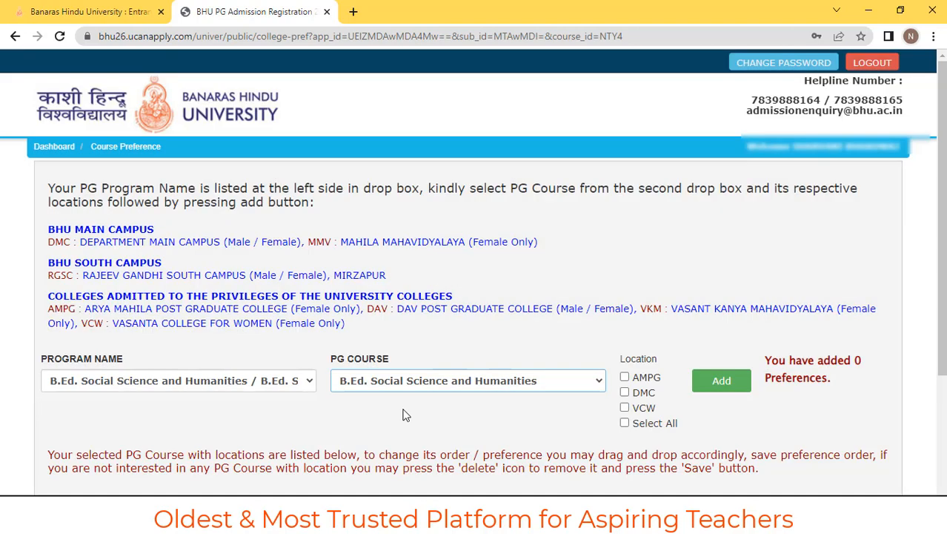
left_click(625, 423)
left_click(719, 381)
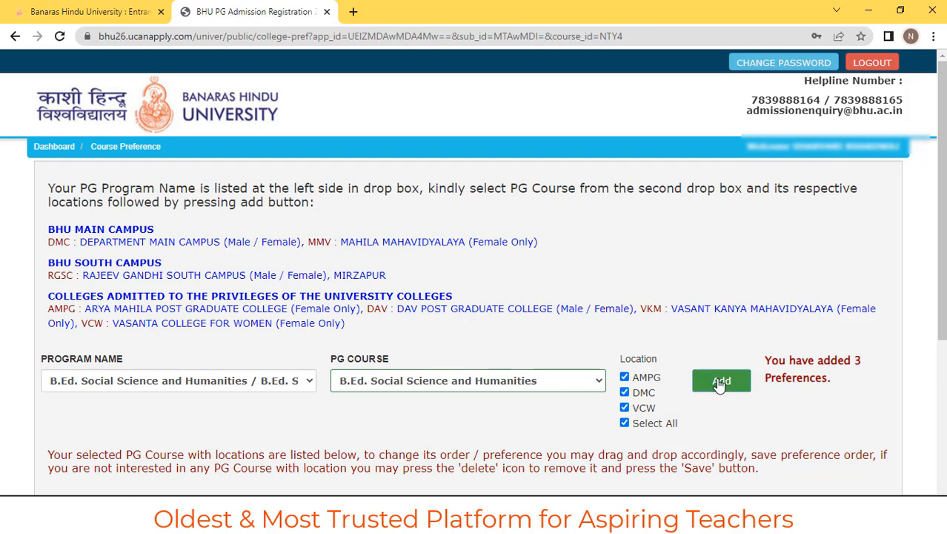
left_click(571, 382)
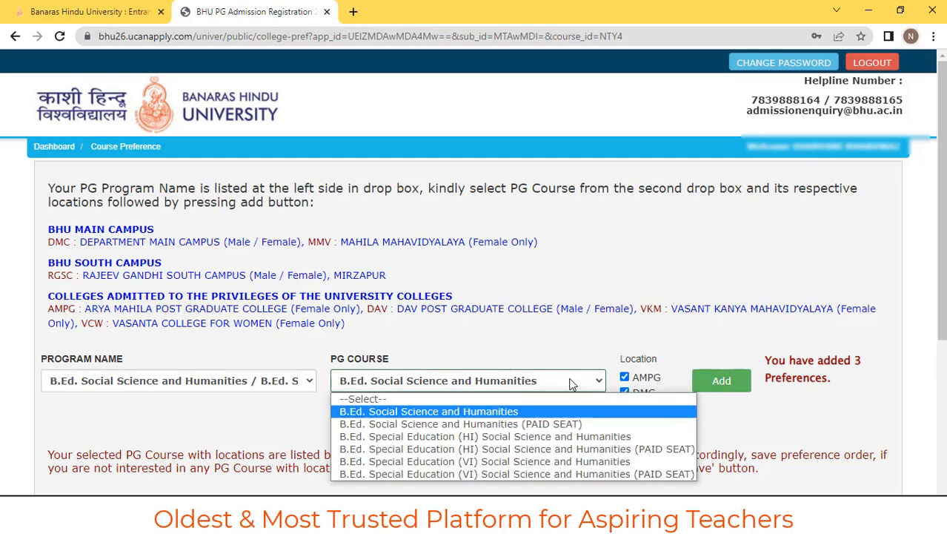
left_click(475, 424)
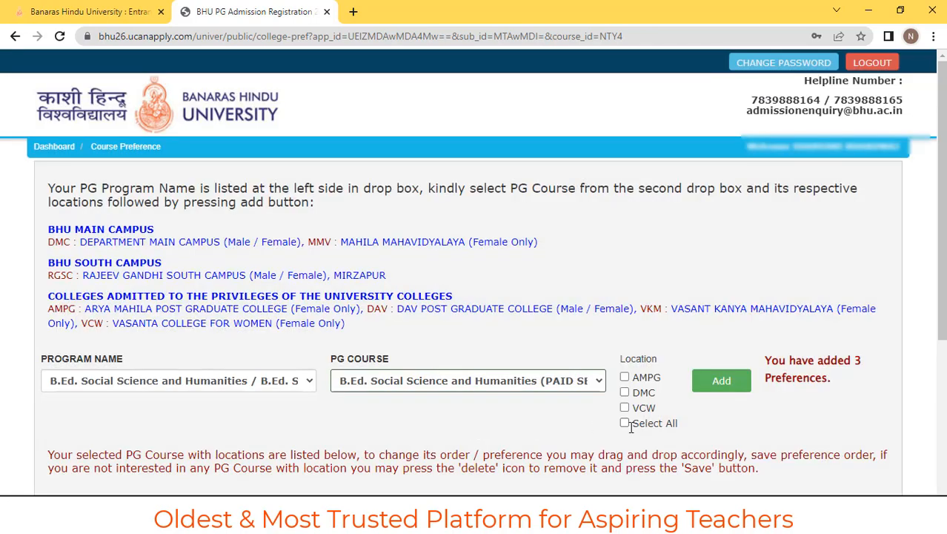
left_click(625, 423)
left_click(722, 385)
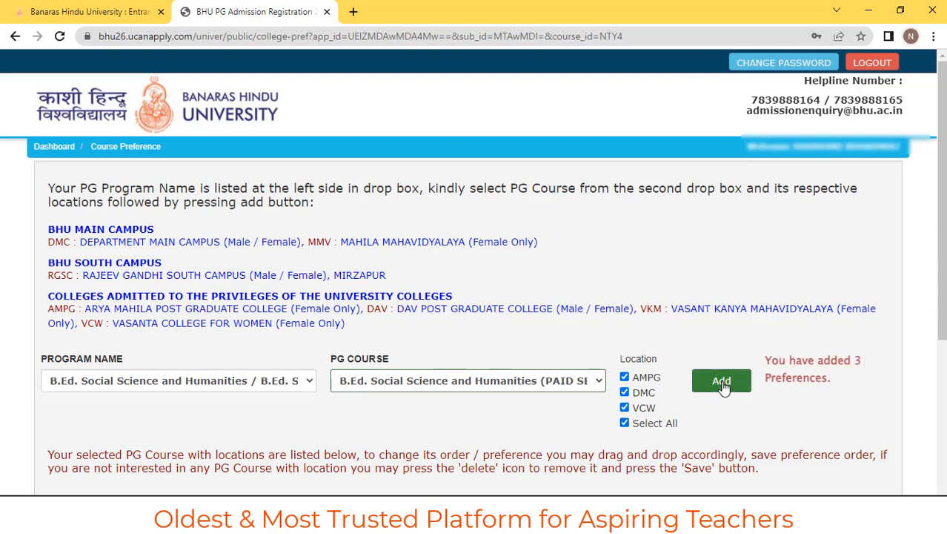
- Add B.Ed. Special Education (VI) Social Science and Humanities, regular and PAID SEAT, at DMC
left_click(570, 392)
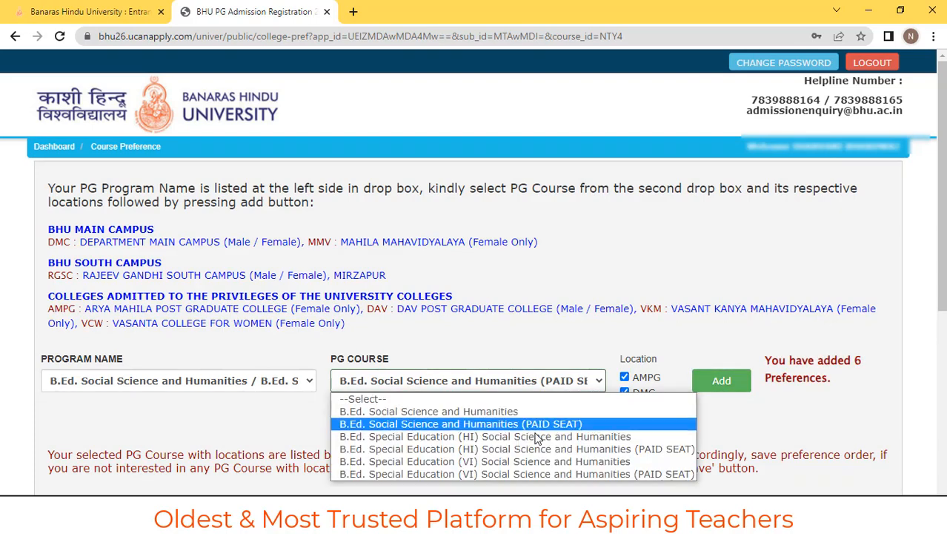
left_click(495, 462)
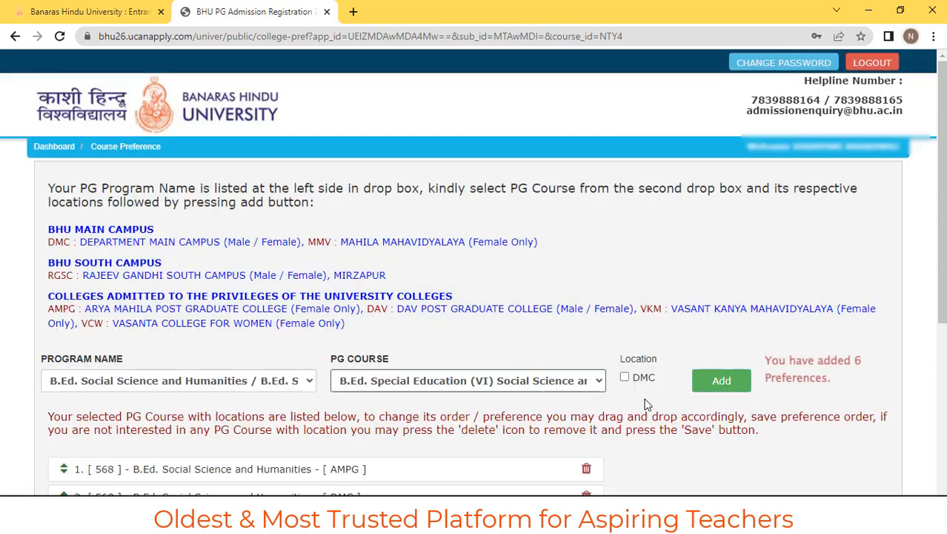
left_click(718, 382)
left_click(583, 380)
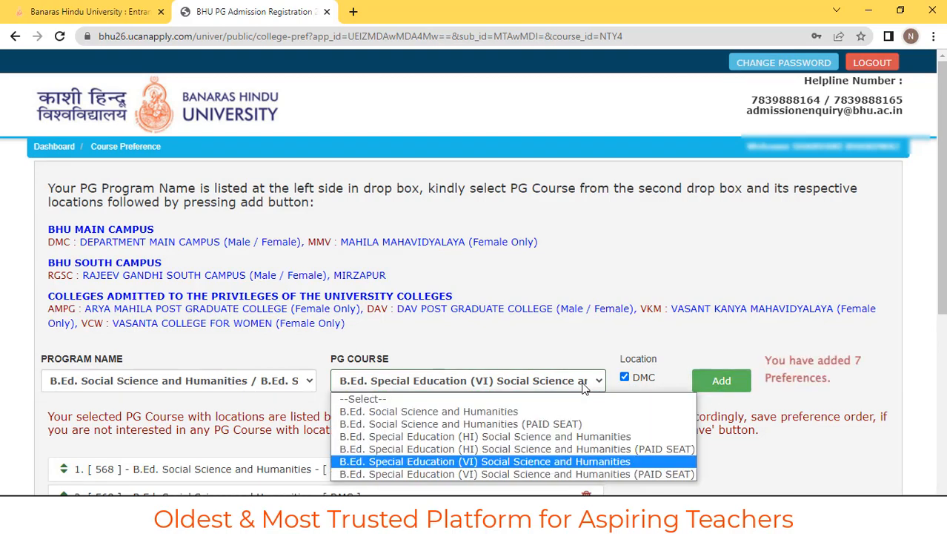
left_click(515, 472)
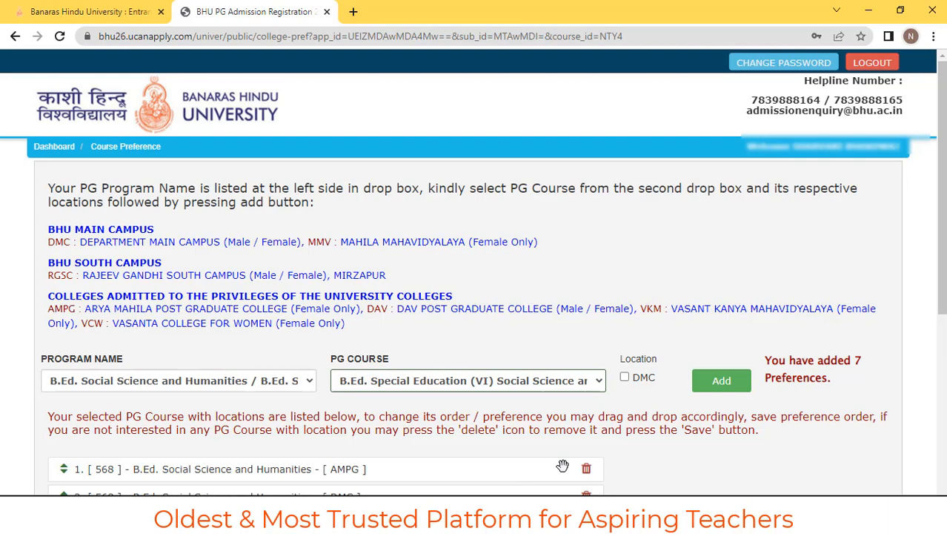
left_click(625, 380)
left_click(725, 389)
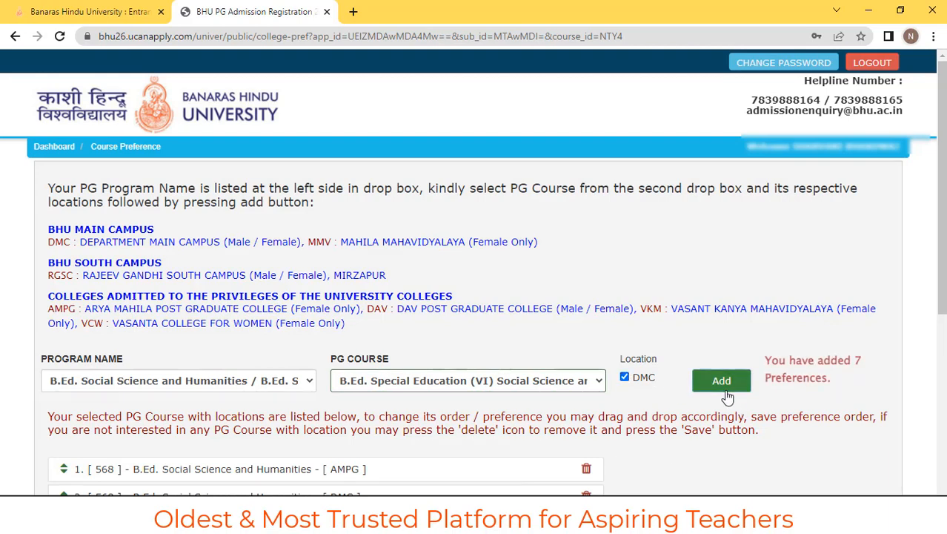
- Add B.Ed. Special Education (HI) Social Science and Humanities at DMC
left_click(571, 381)
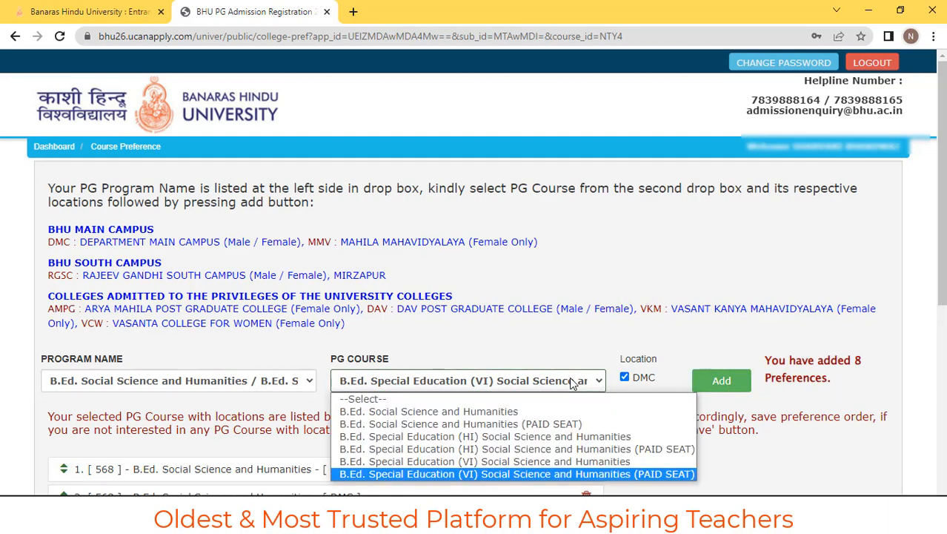
left_click(503, 437)
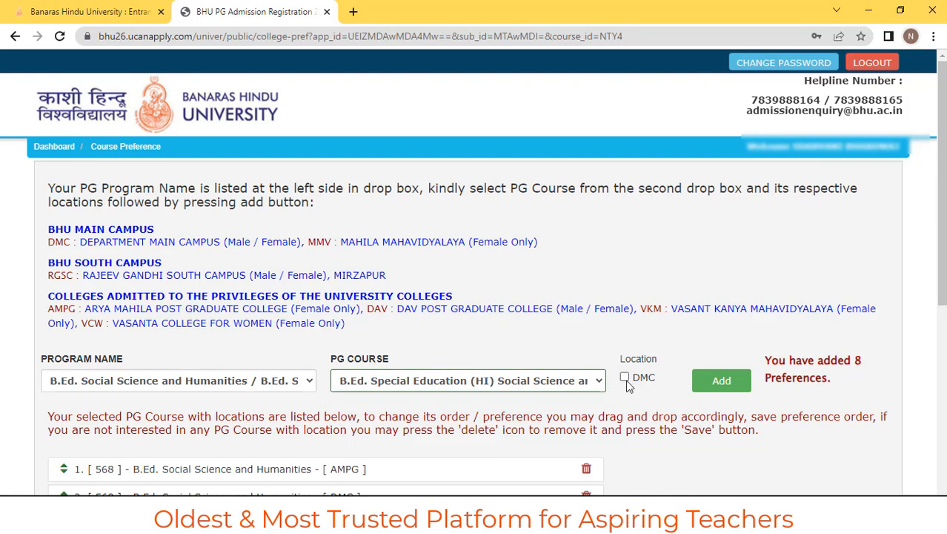
left_click(721, 383)
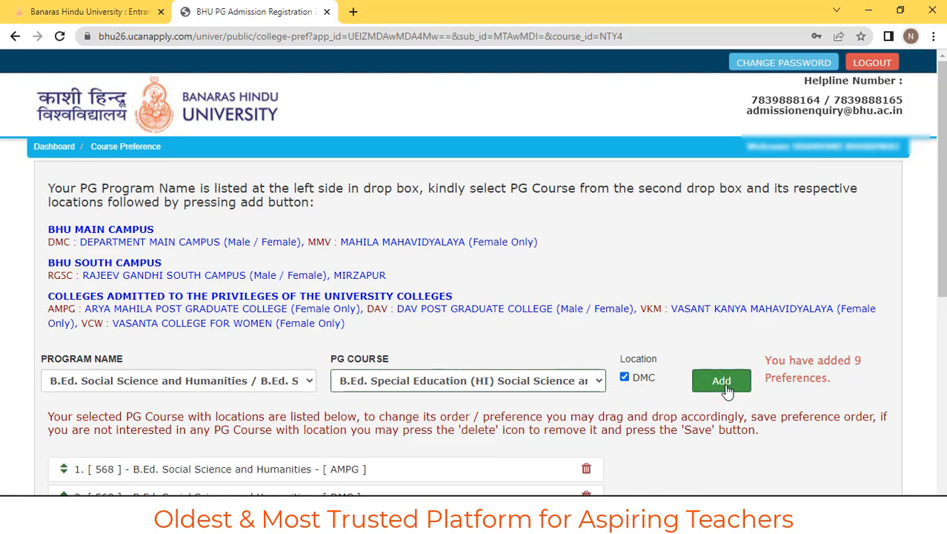
left_click(582, 387)
left_click(515, 453)
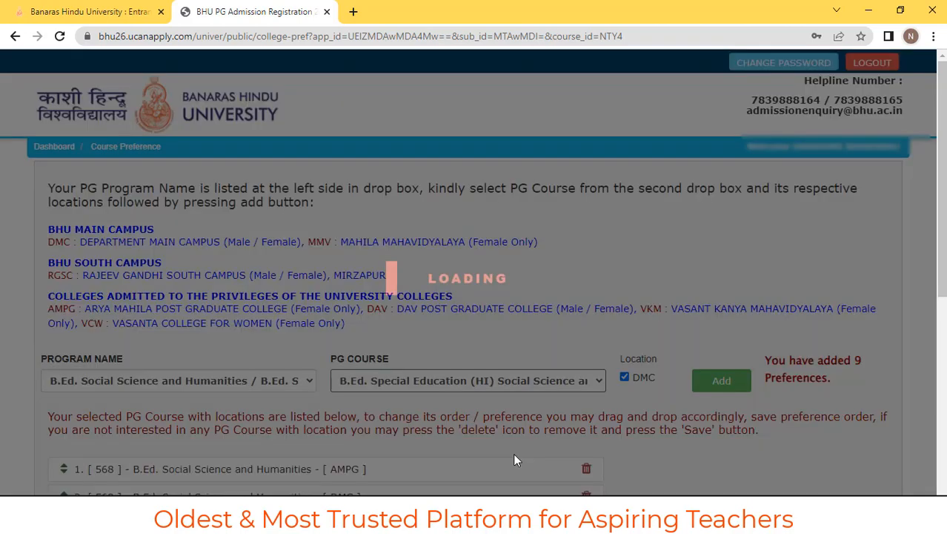
left_click(625, 377)
left_click(721, 381)
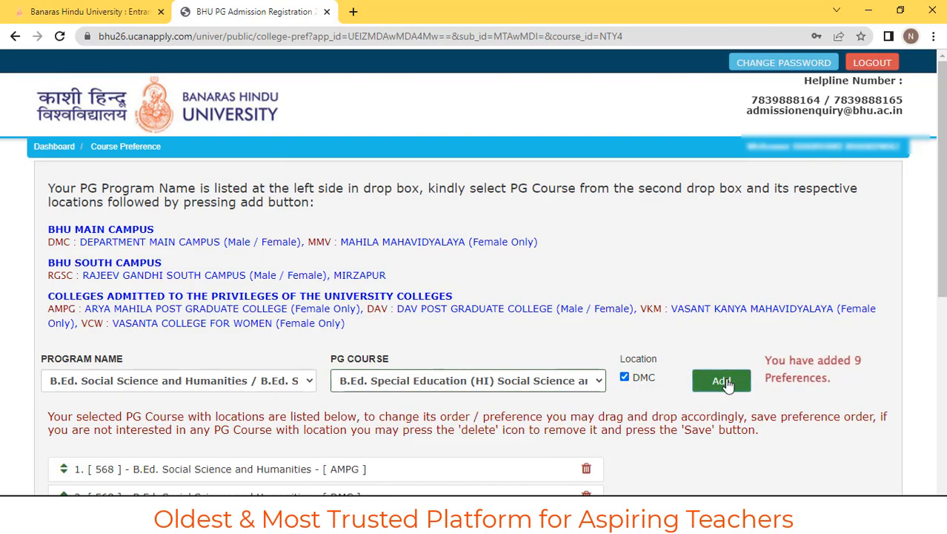
- Save and confirm all ten Social Science and Humanities preferences (codes 380–384, 579–583)
scroll(727, 384, "down", 3)
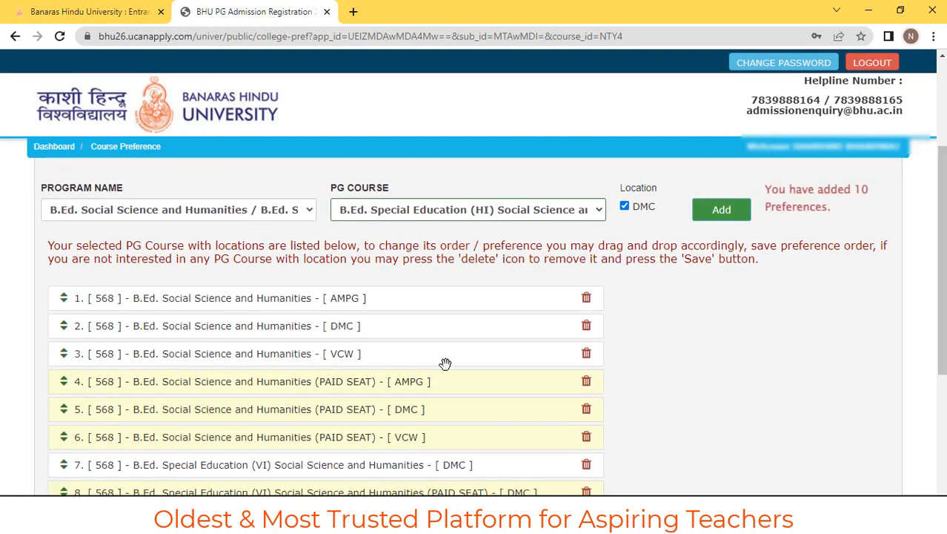
scroll(414, 333, "down", 1)
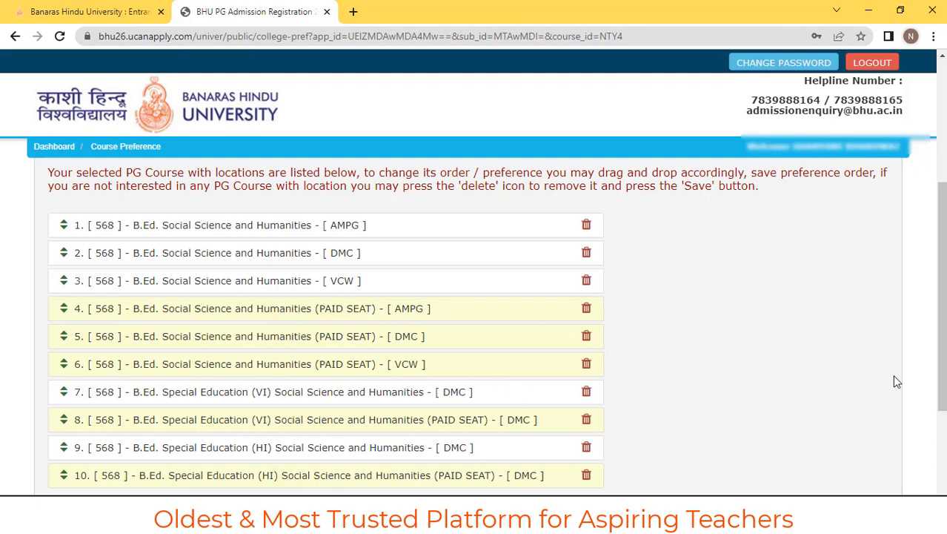
scroll(942, 311, "down", 1)
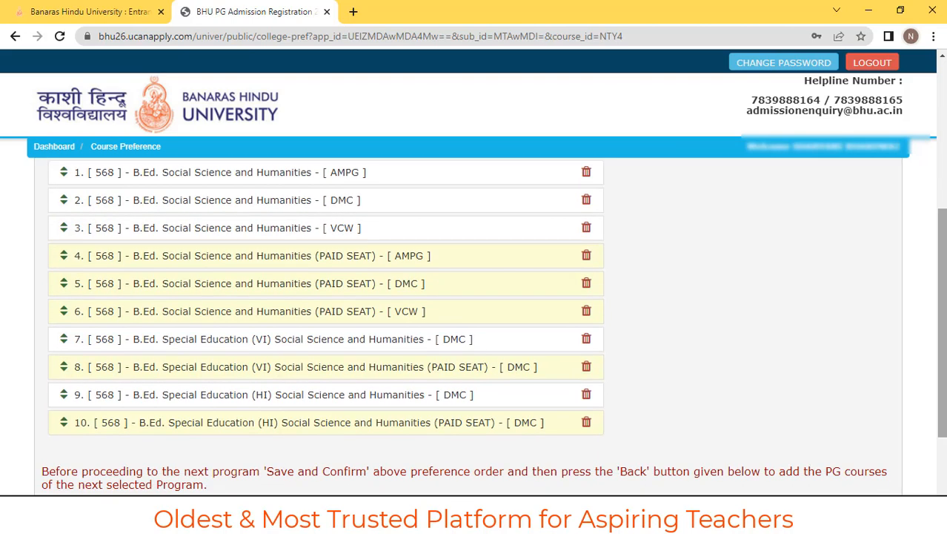
left_click_drag(941, 323, 942, 326)
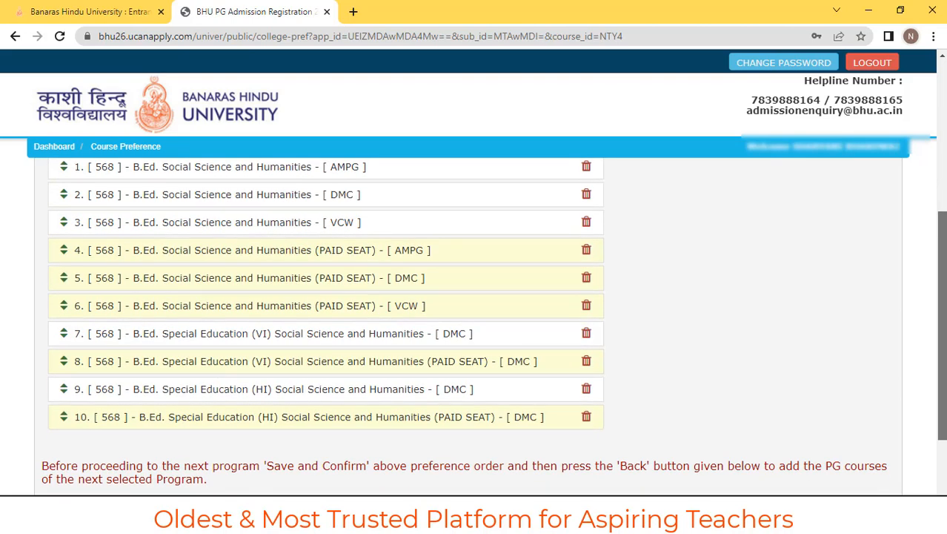
scroll(538, 445, "down", 3)
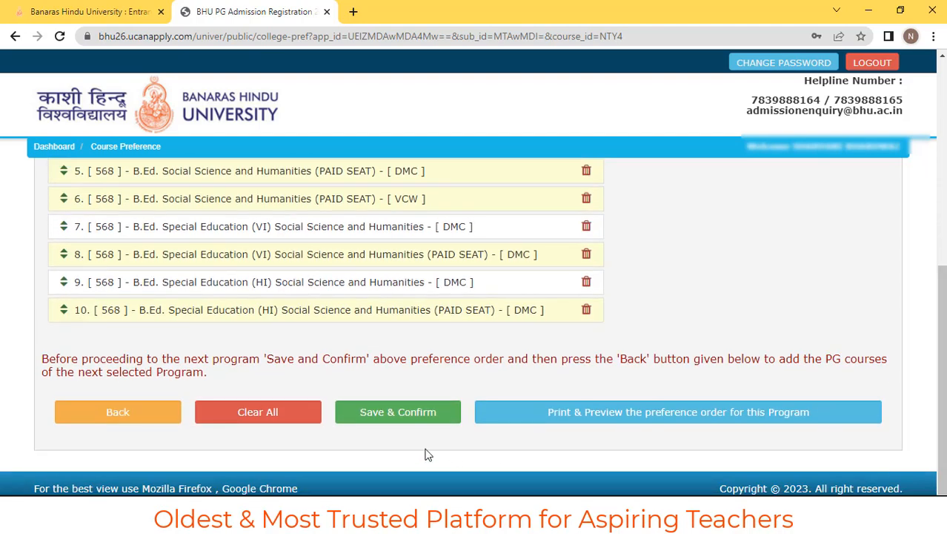
left_click(426, 419)
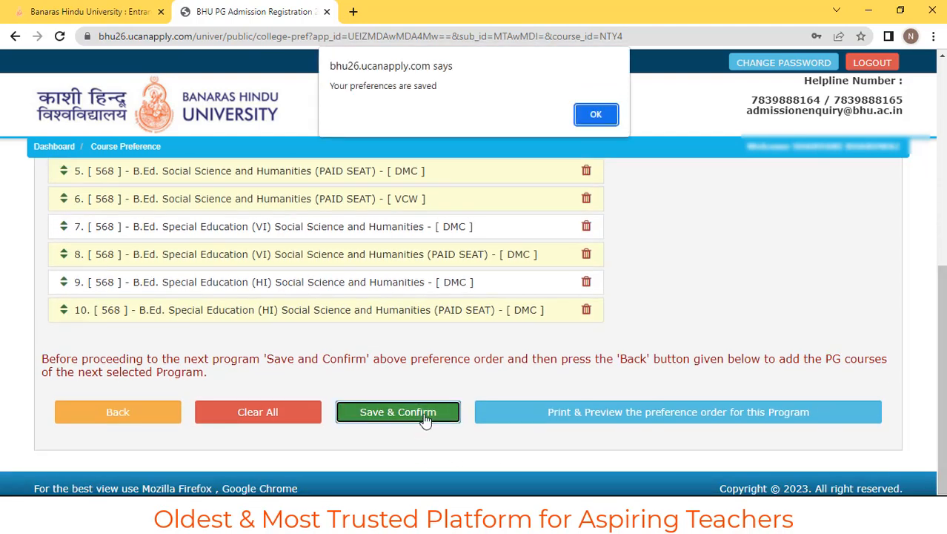
left_click(596, 116)
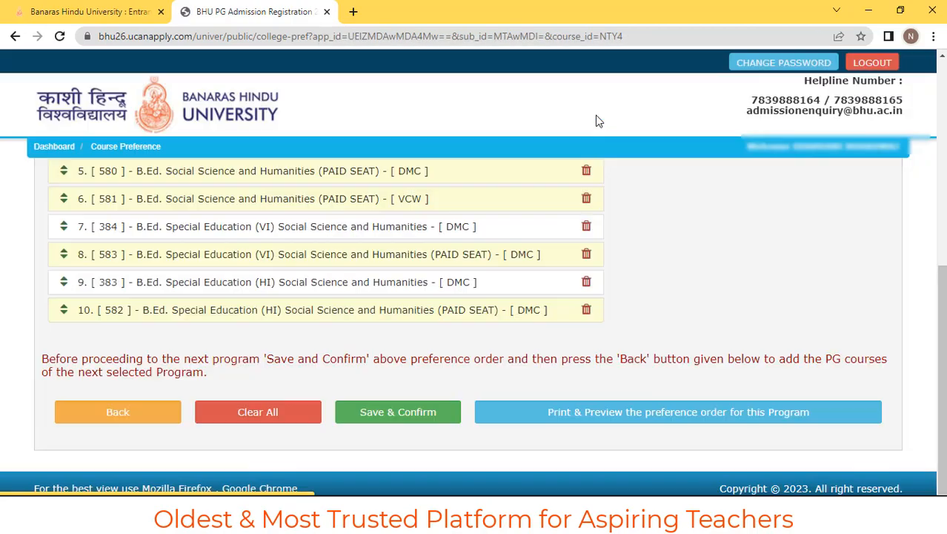
scroll(599, 120, "up", 5)
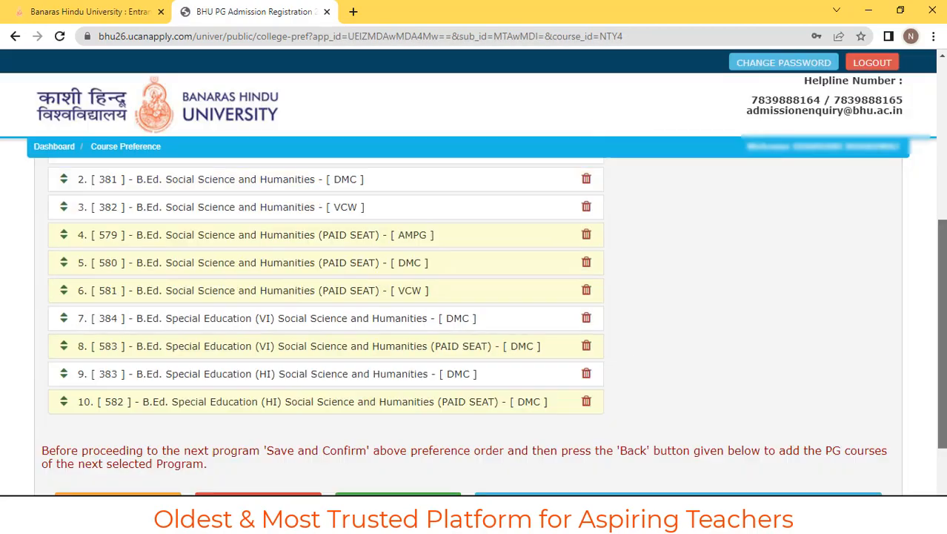
scroll(474, 326, "up", 1)
mouse_move(942, 186)
left_mouse_down()
mouse_move(942, 319)
mouse_move(942, 175)
left_mouse_up()
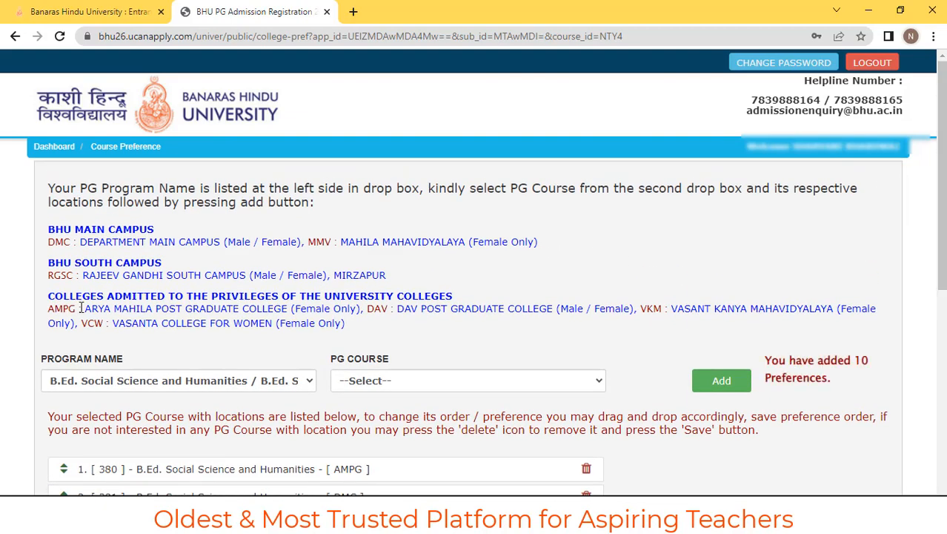
left_click_drag(49, 311, 293, 315)
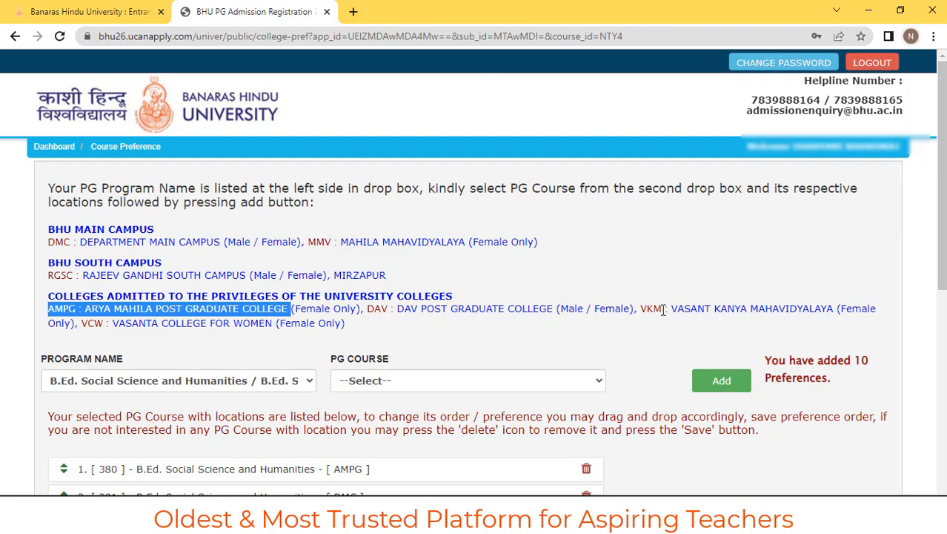
left_click_drag(81, 323, 279, 338)
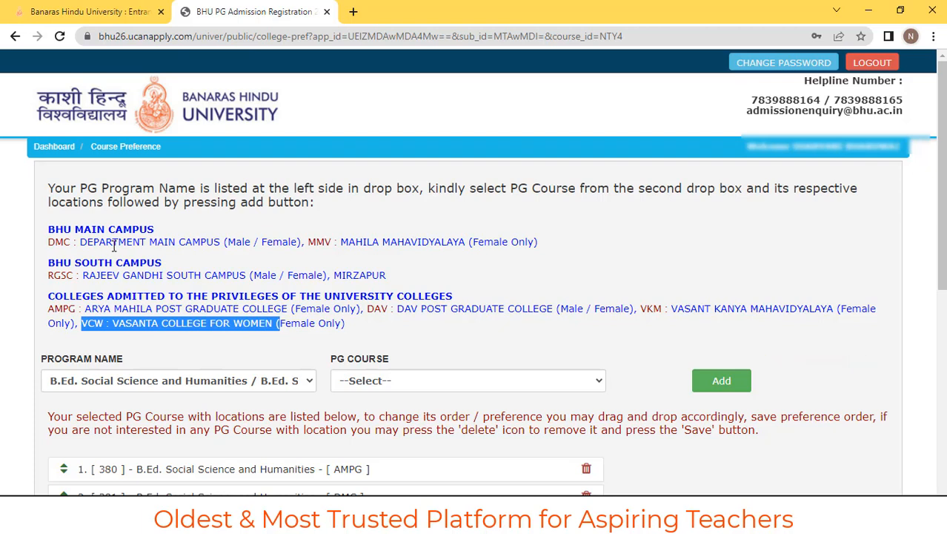
left_click_drag(49, 242, 226, 243)
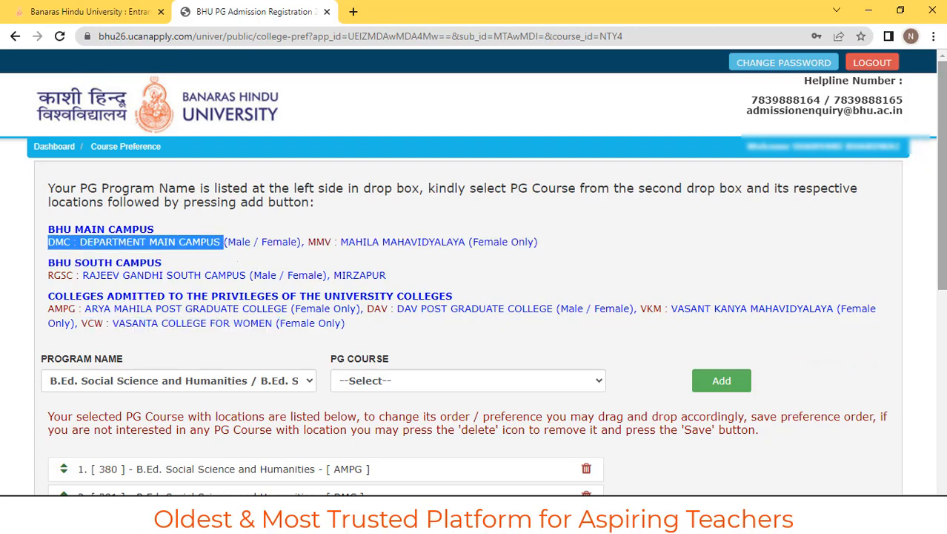
left_click_drag(942, 170, 942, 378)
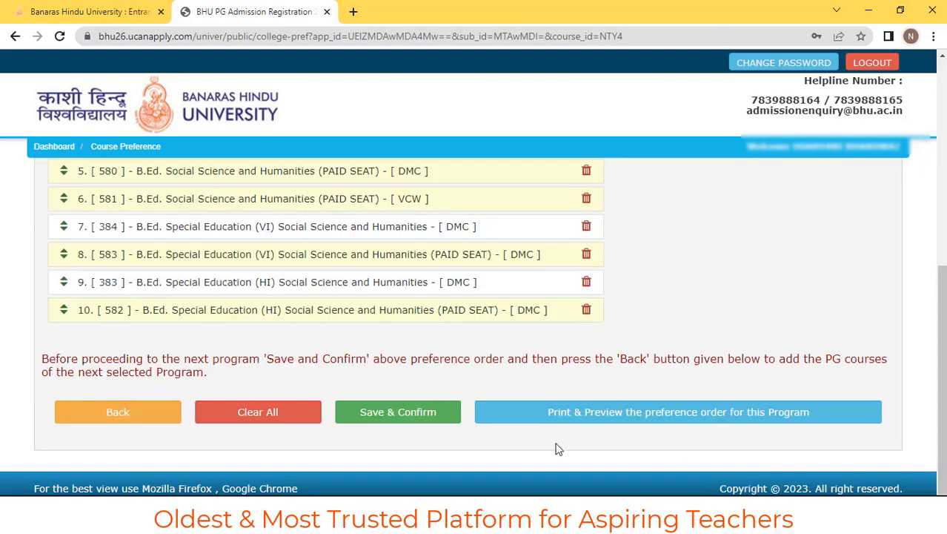
- Save the preferences again and open the Print & Preview of the preference order
left_click(387, 417)
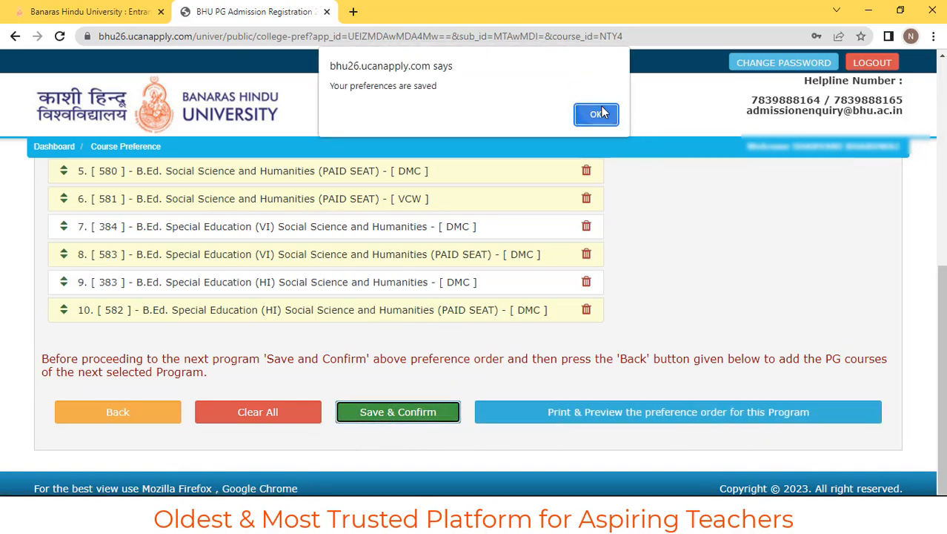
left_click(602, 112)
left_click(643, 412)
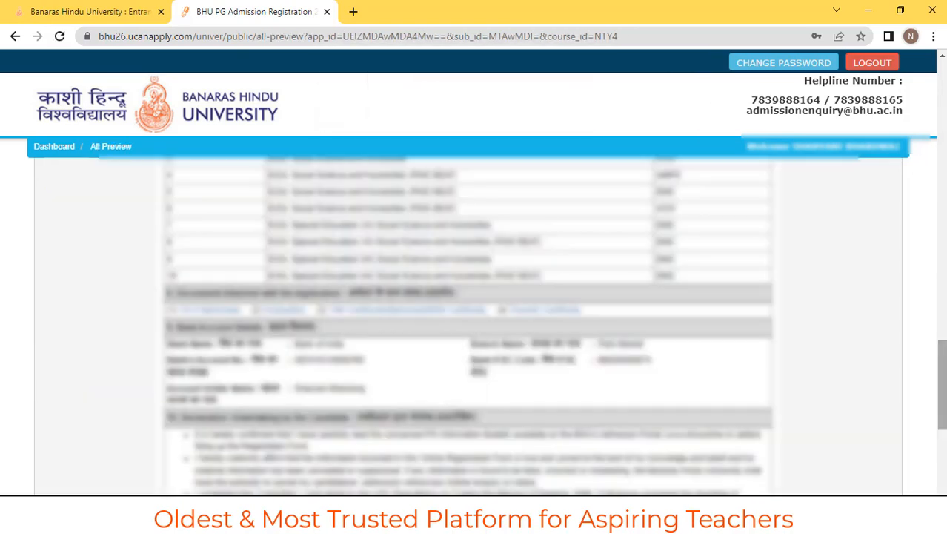
left_click_drag(942, 385, 943, 491)
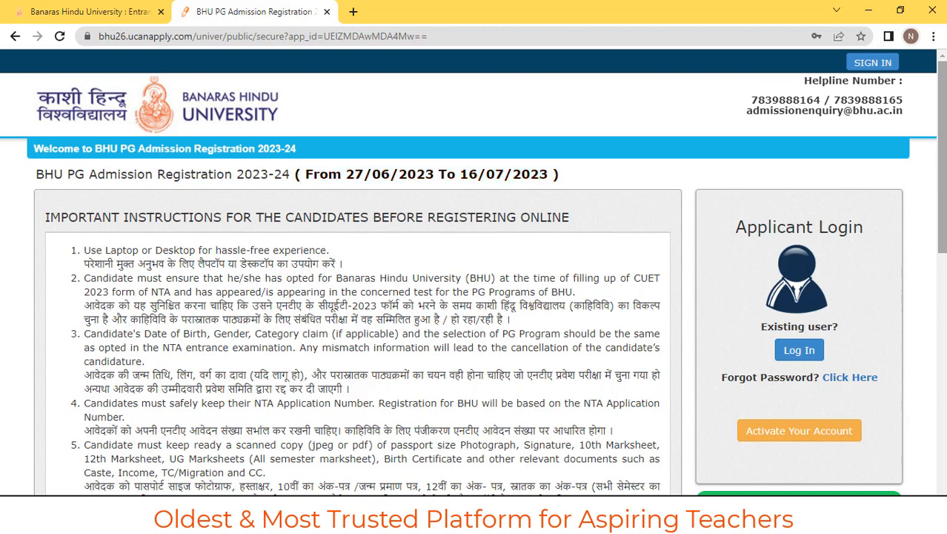
scroll(474, 297, "down", 1)
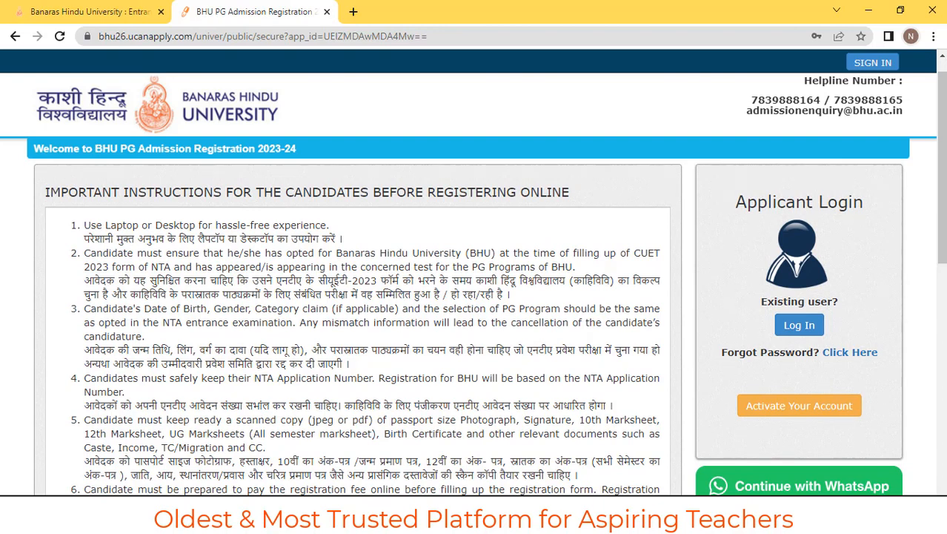
scroll(941, 163, "up", 1)
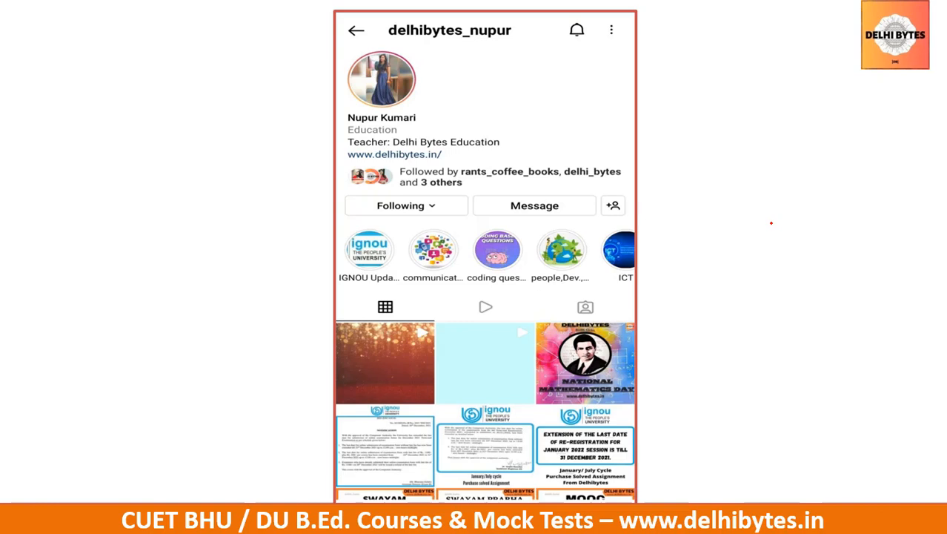
- Draw a red tick beside the profile, two red downward arrows, and a red circle around the username
mouse_move(506, 108)
left_mouse_down()
mouse_move(520, 122)
mouse_move(729, 42)
left_mouse_up()
left_click_drag(725, 227, 723, 372)
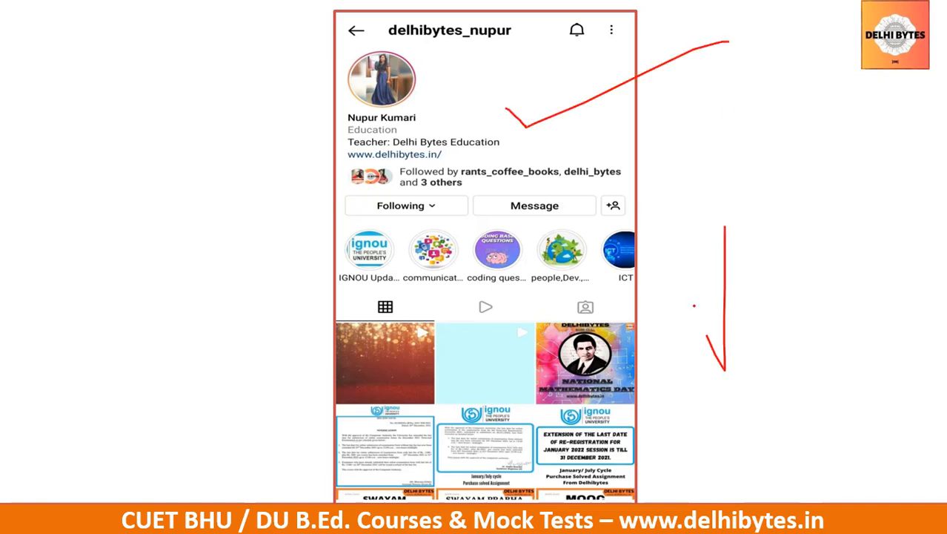
left_click_drag(694, 304, 768, 287)
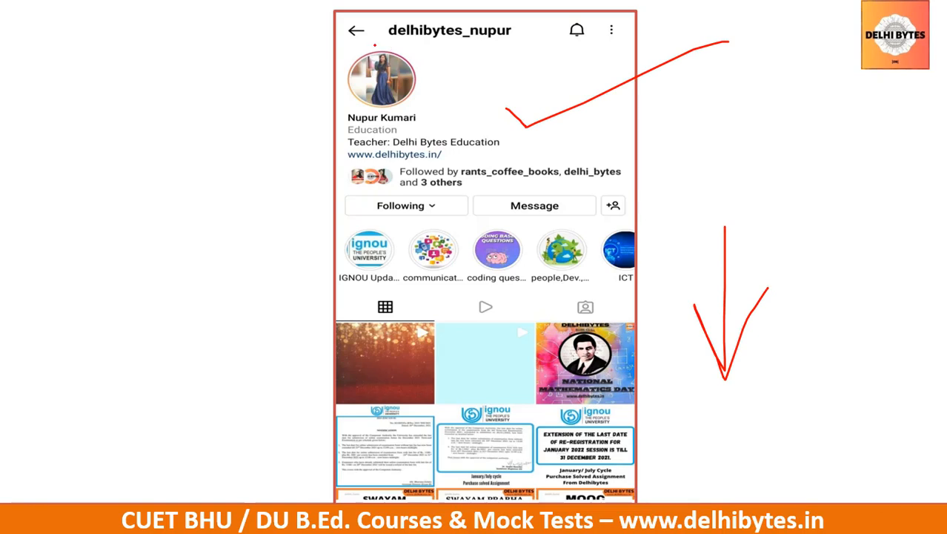
mouse_move(374, 44)
left_mouse_down()
mouse_move(409, 4)
mouse_move(393, 31)
left_mouse_up()
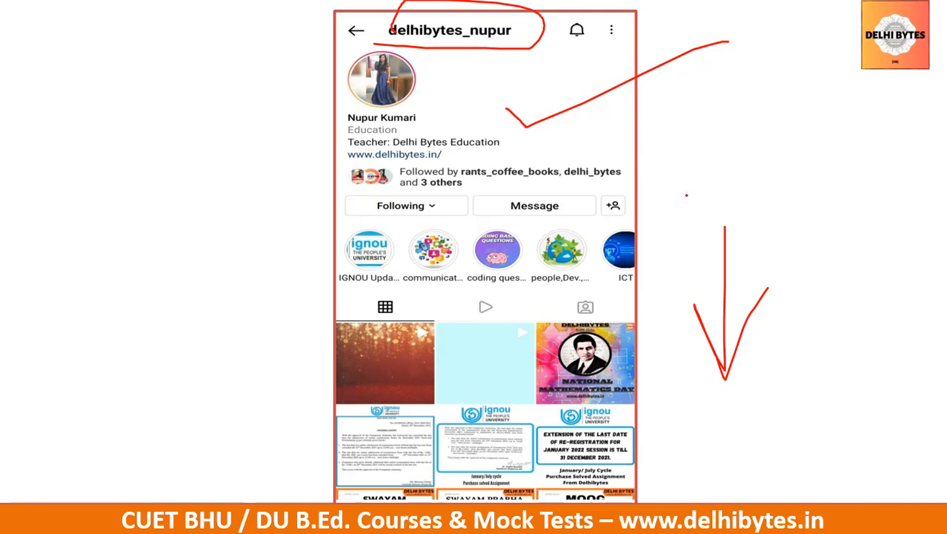
left_click_drag(686, 195, 698, 272)
left_click_drag(670, 229, 772, 173)
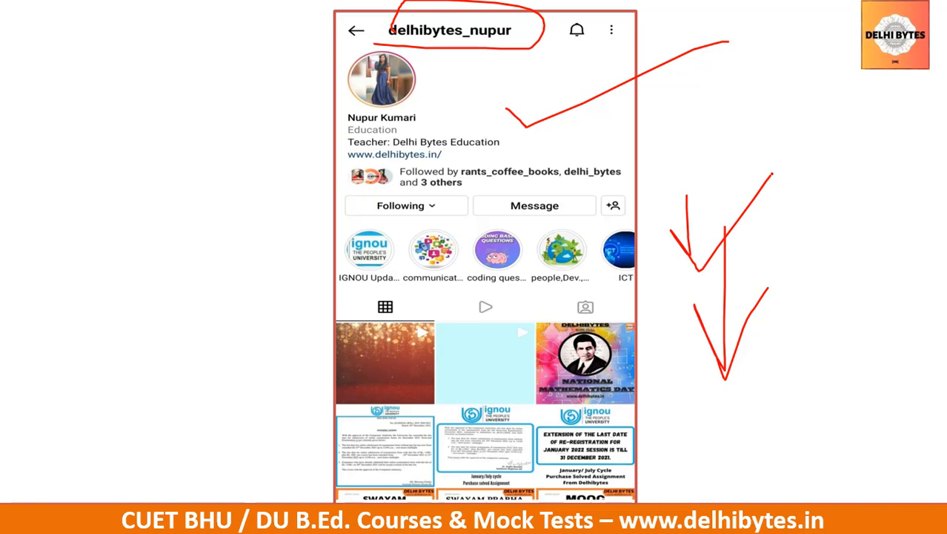